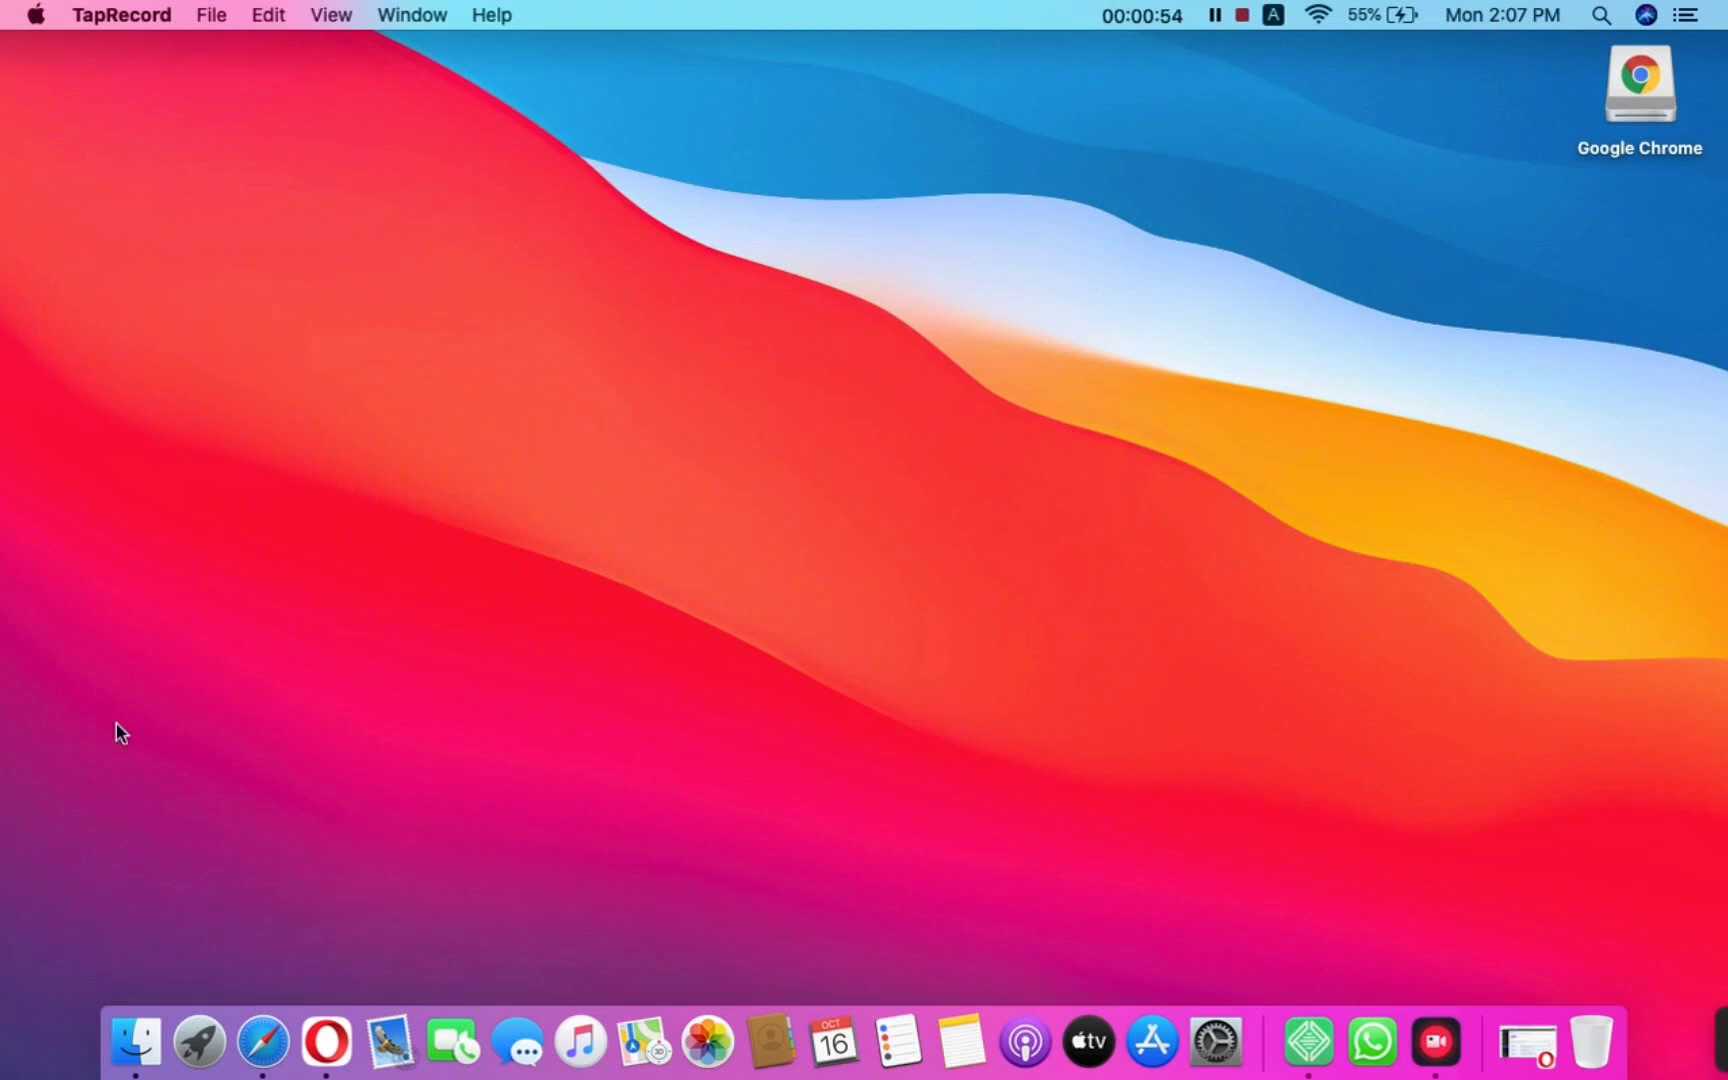
# Switch to Opera and open the page for adding new plugins to the WordPress site
pyautogui.click(326, 1041)
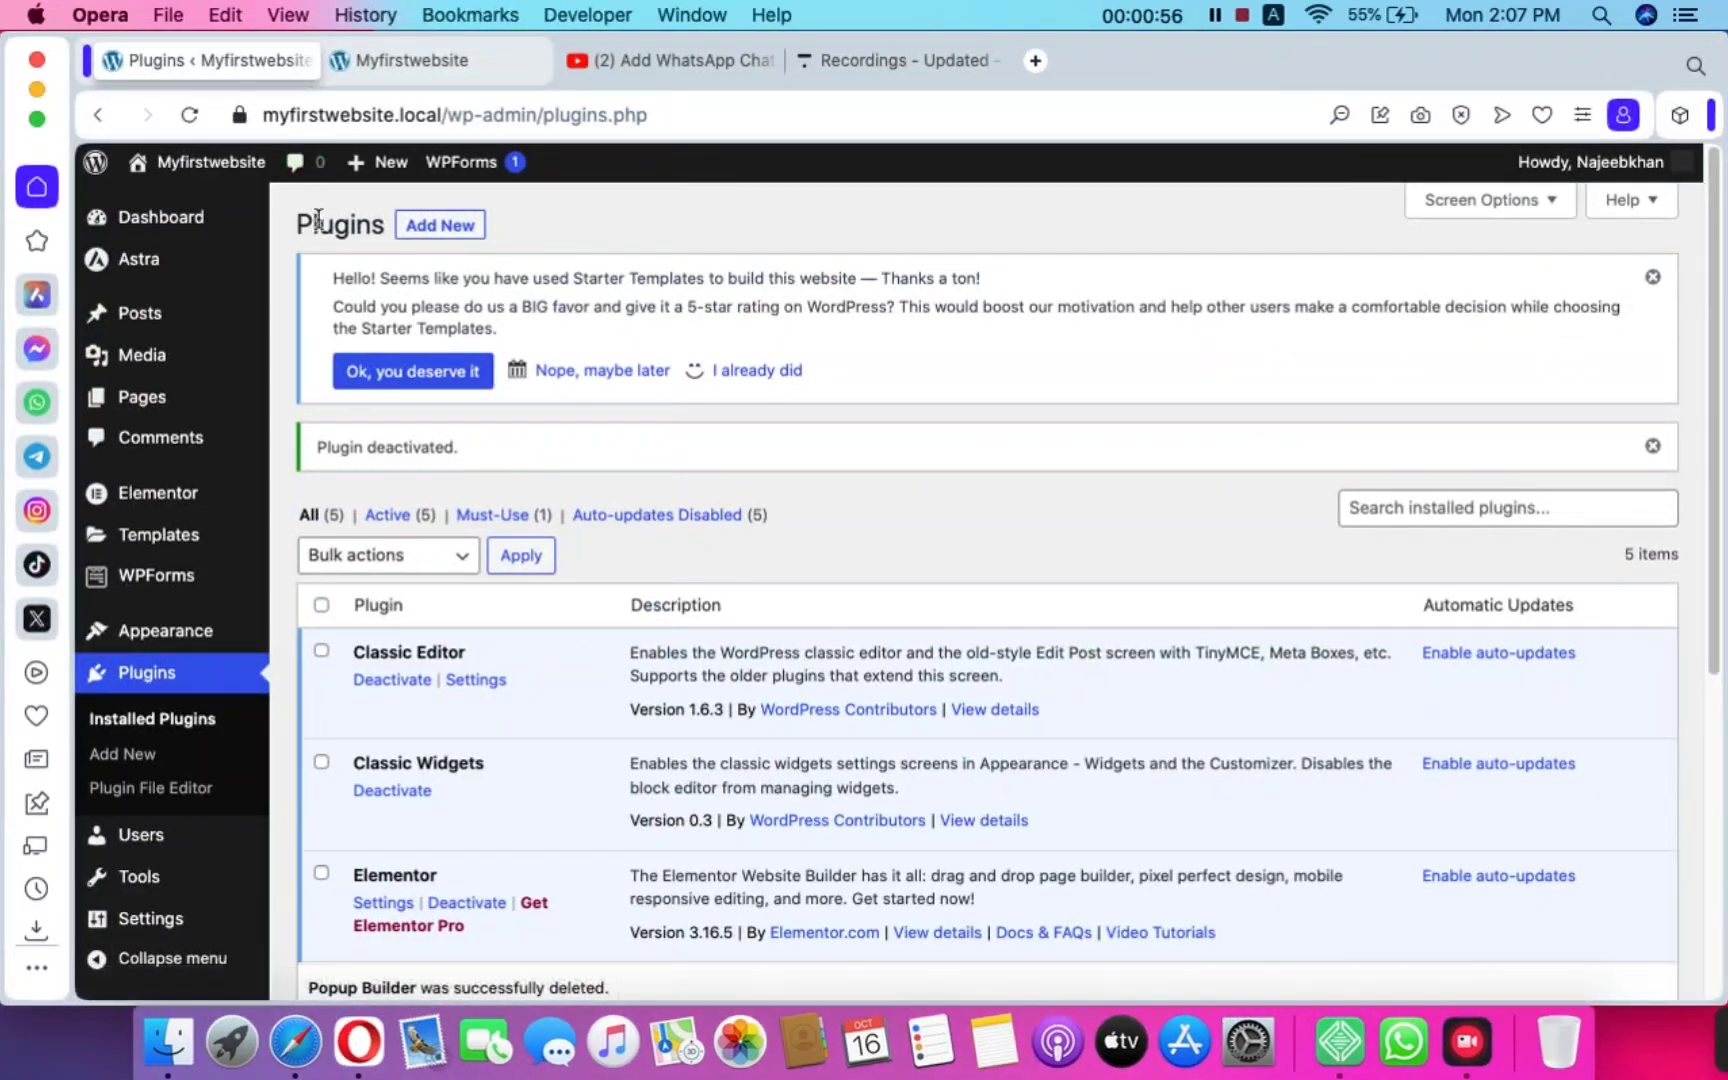
pyautogui.scroll(-3, 278, 398)
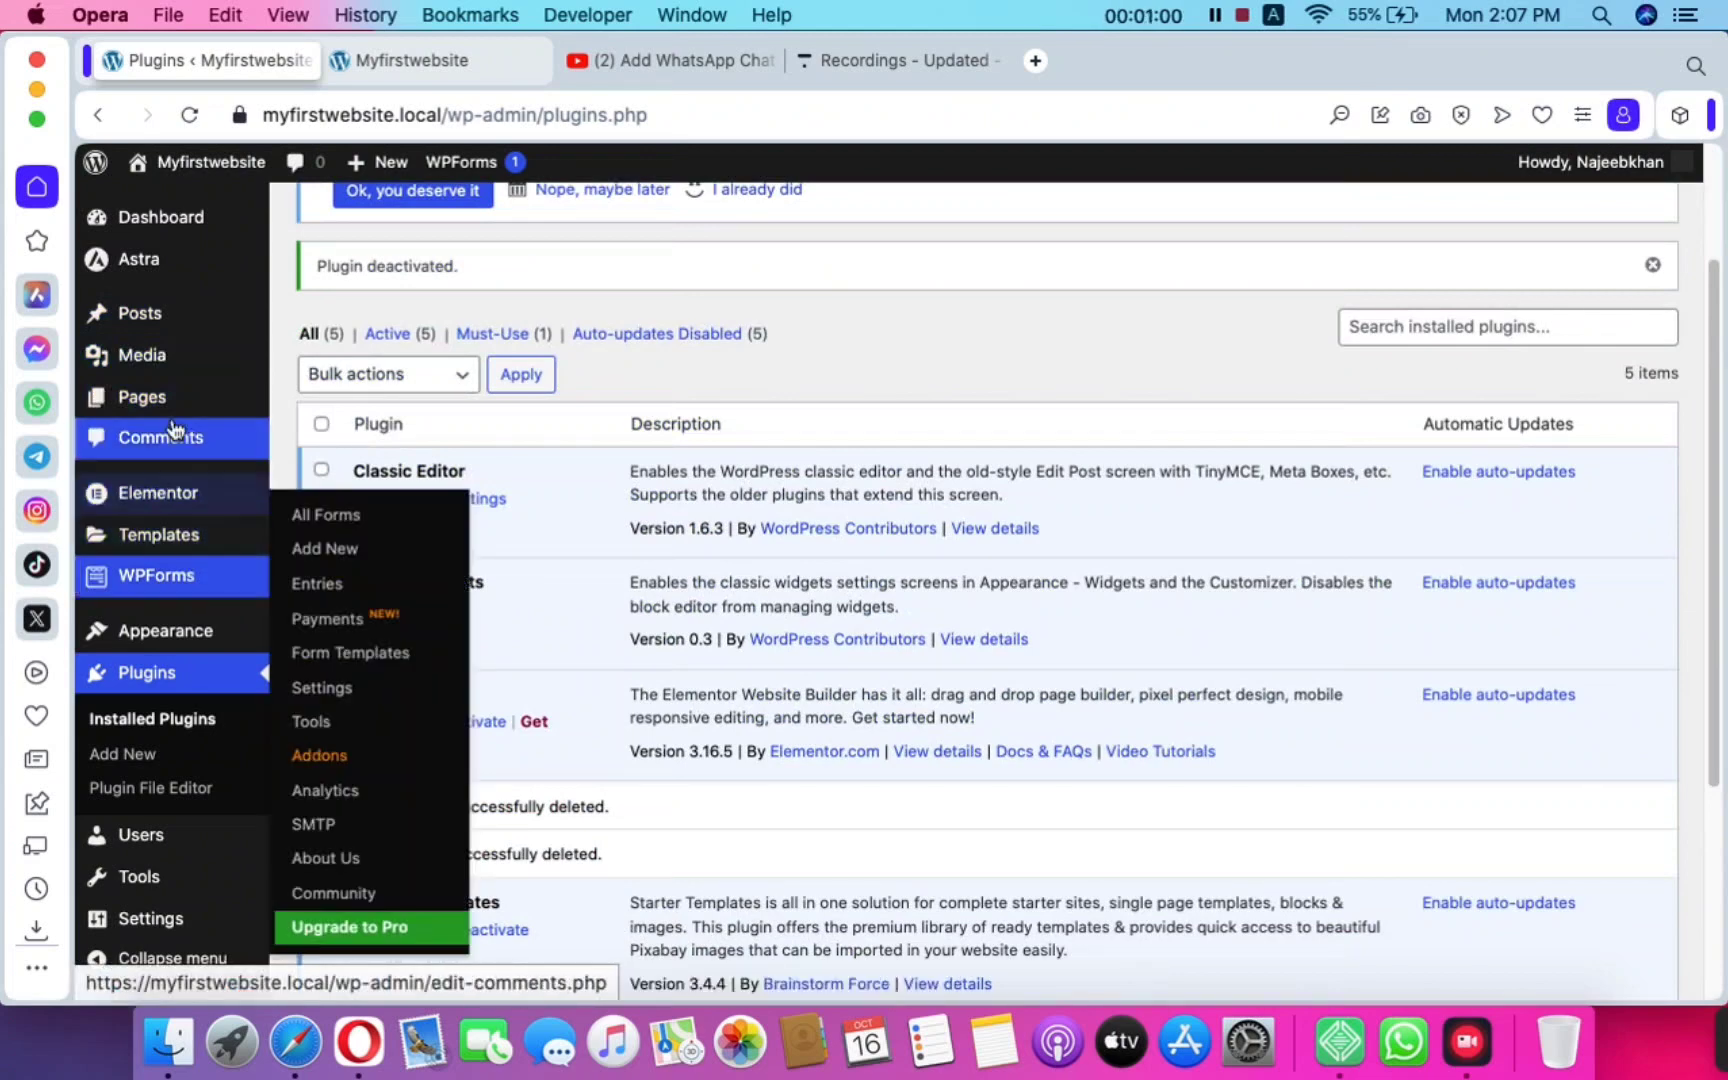
pyautogui.click(127, 717)
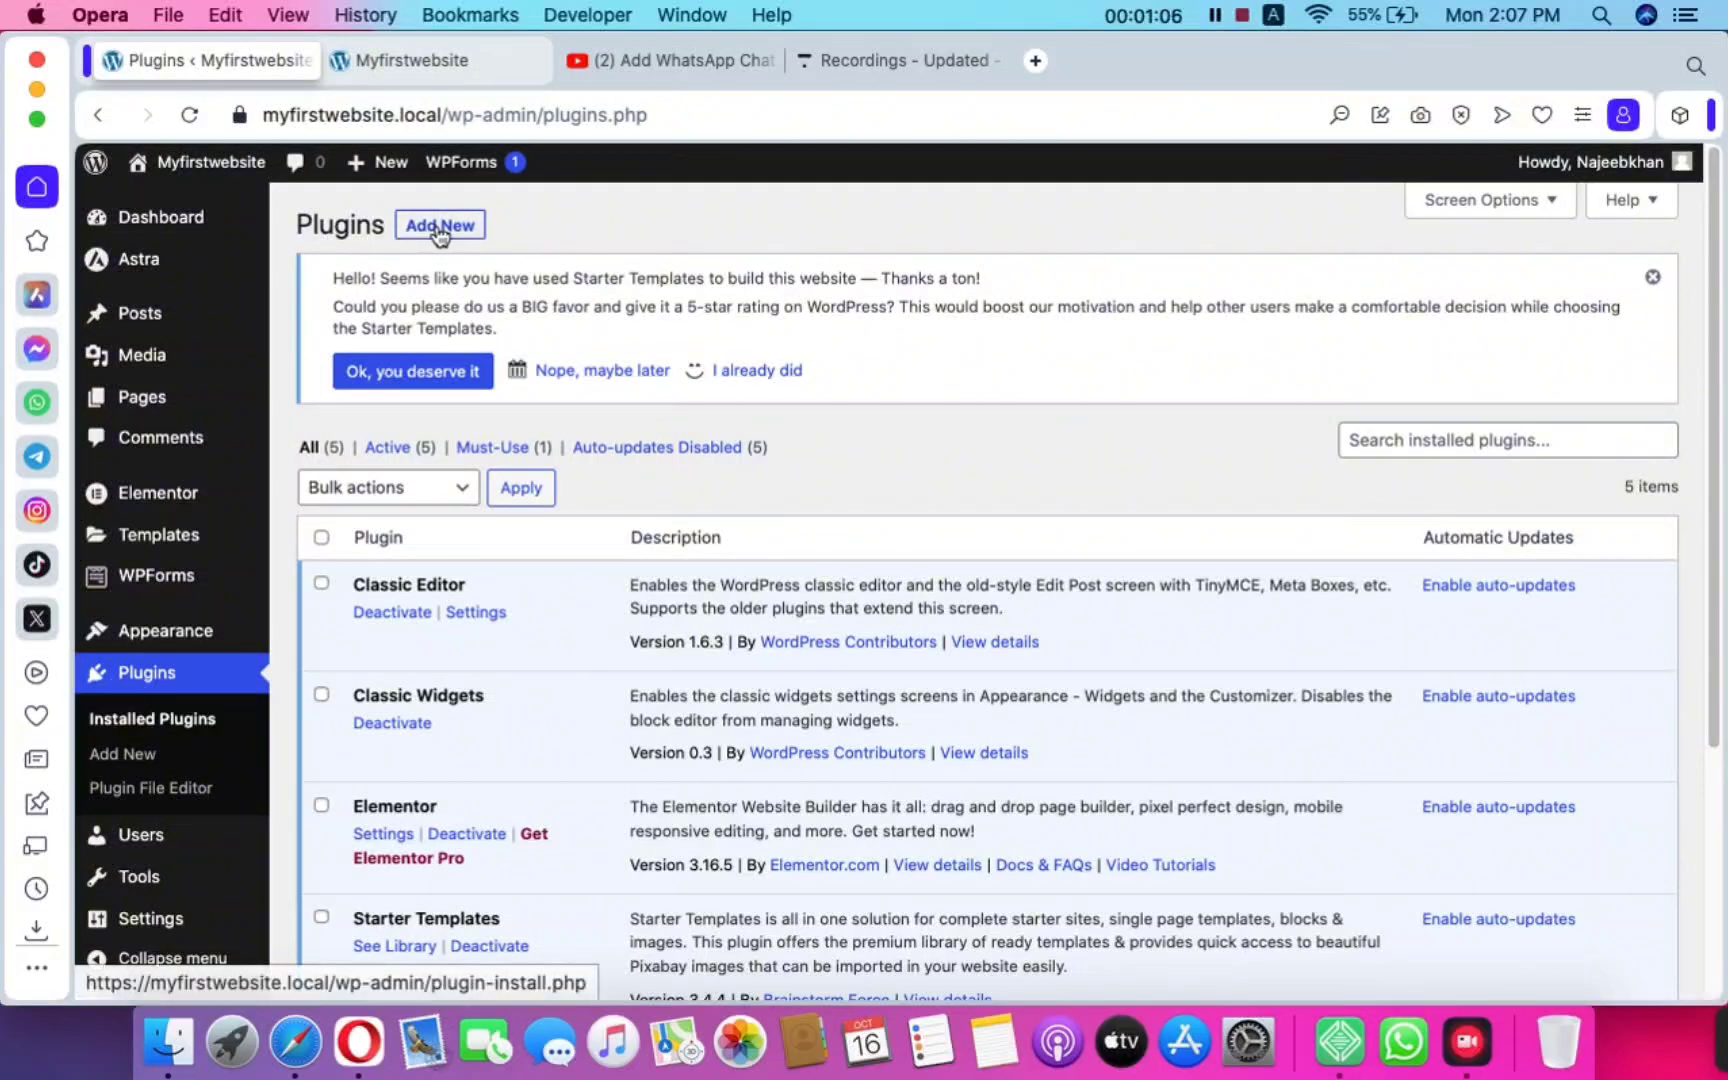
pyautogui.click(439, 227)
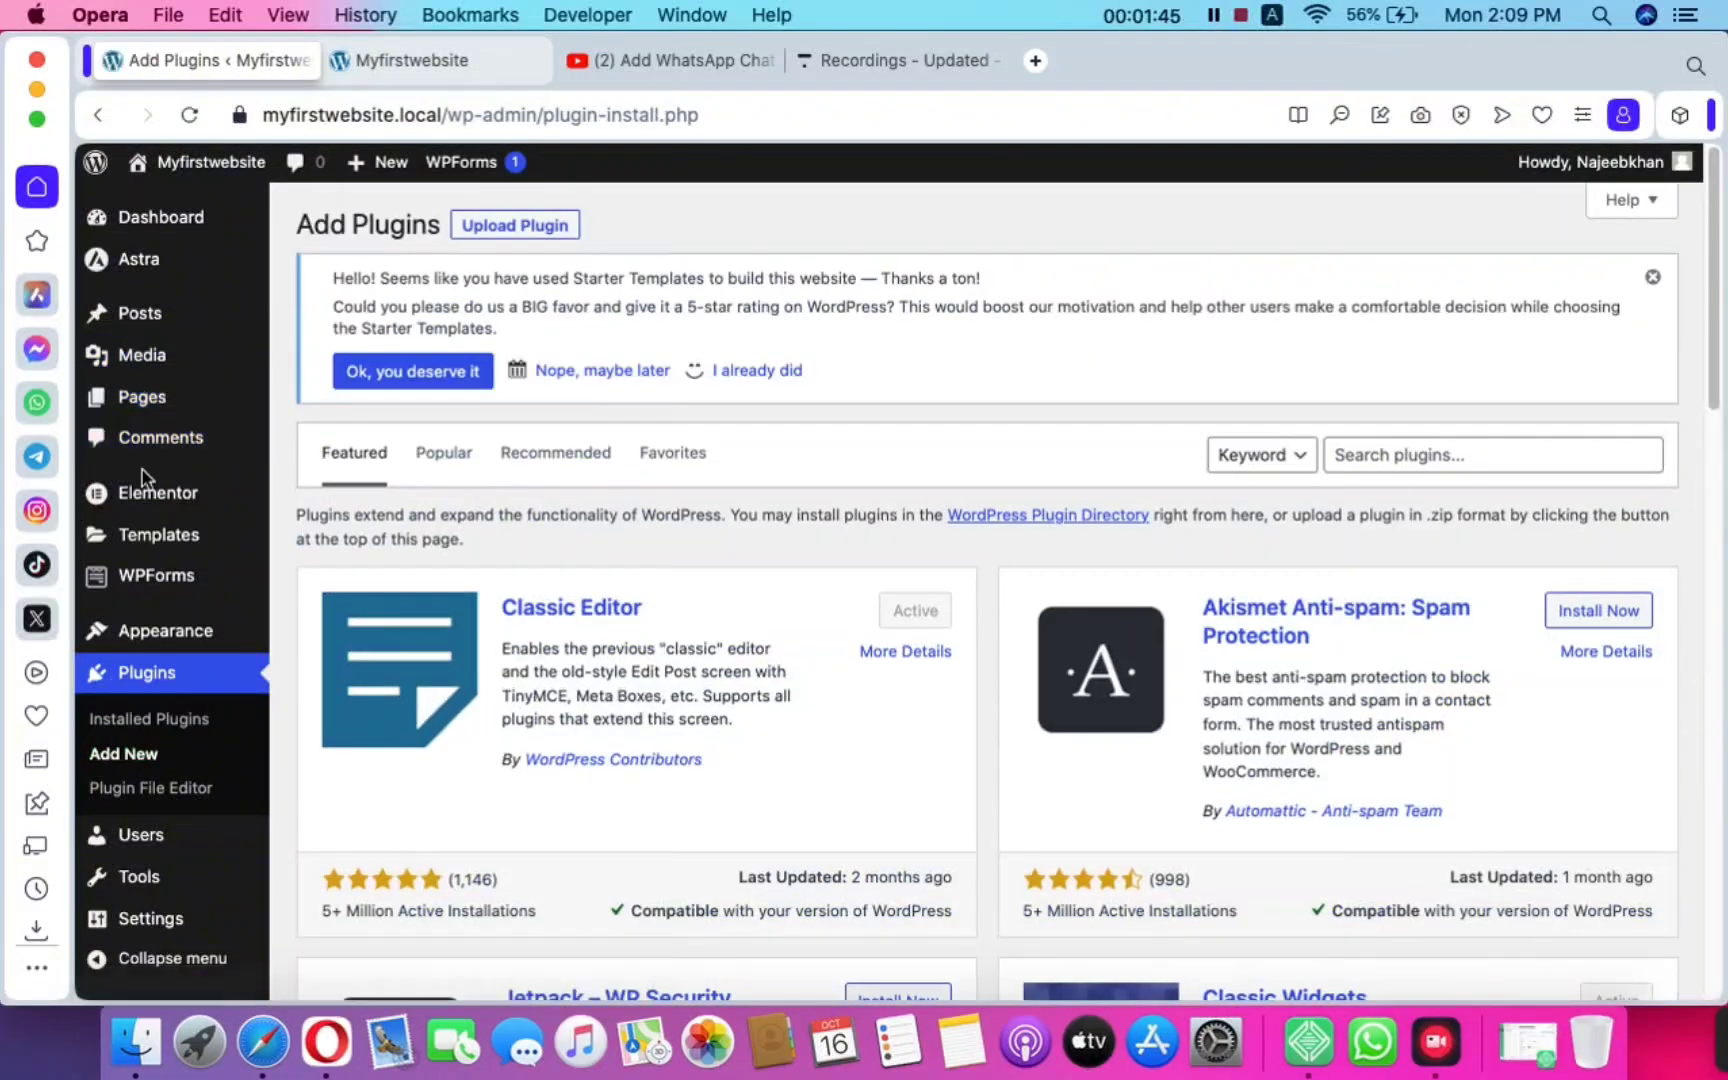
# Search the plugin directory for "popup", then install and activate the Popup Builder plugin
pyautogui.click(1421, 458)
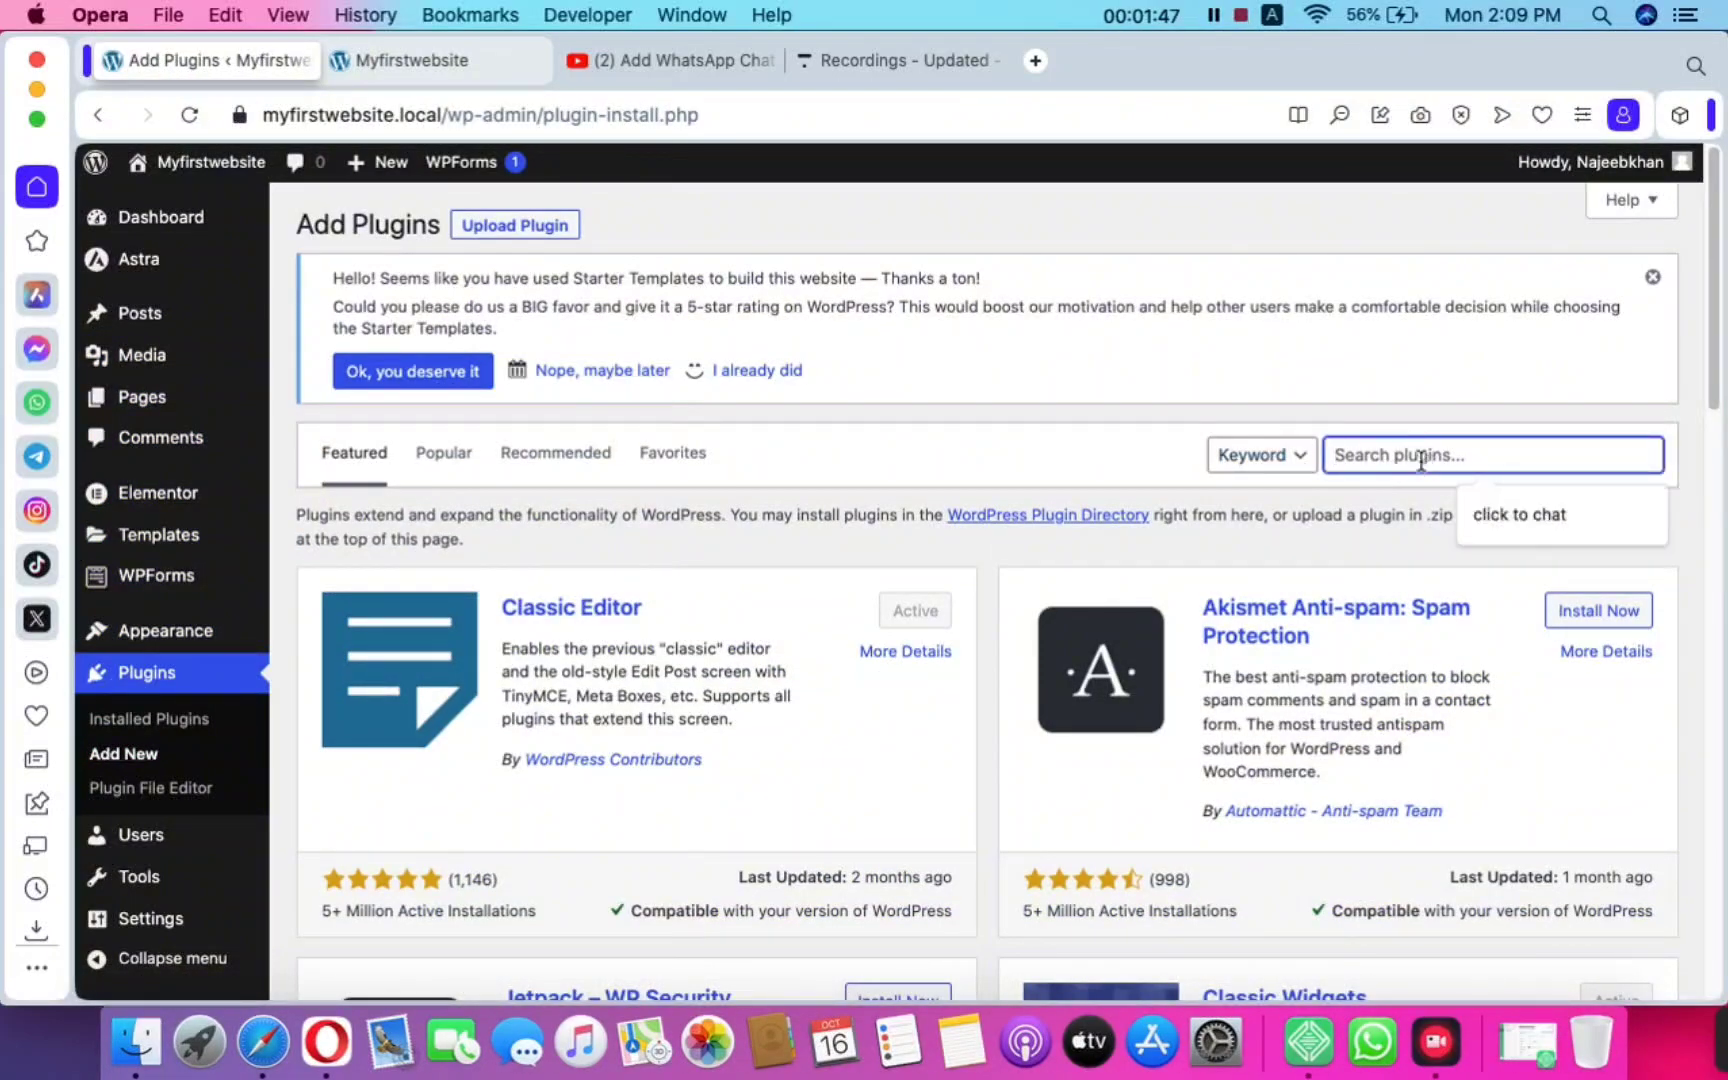
pyautogui.write('popu')
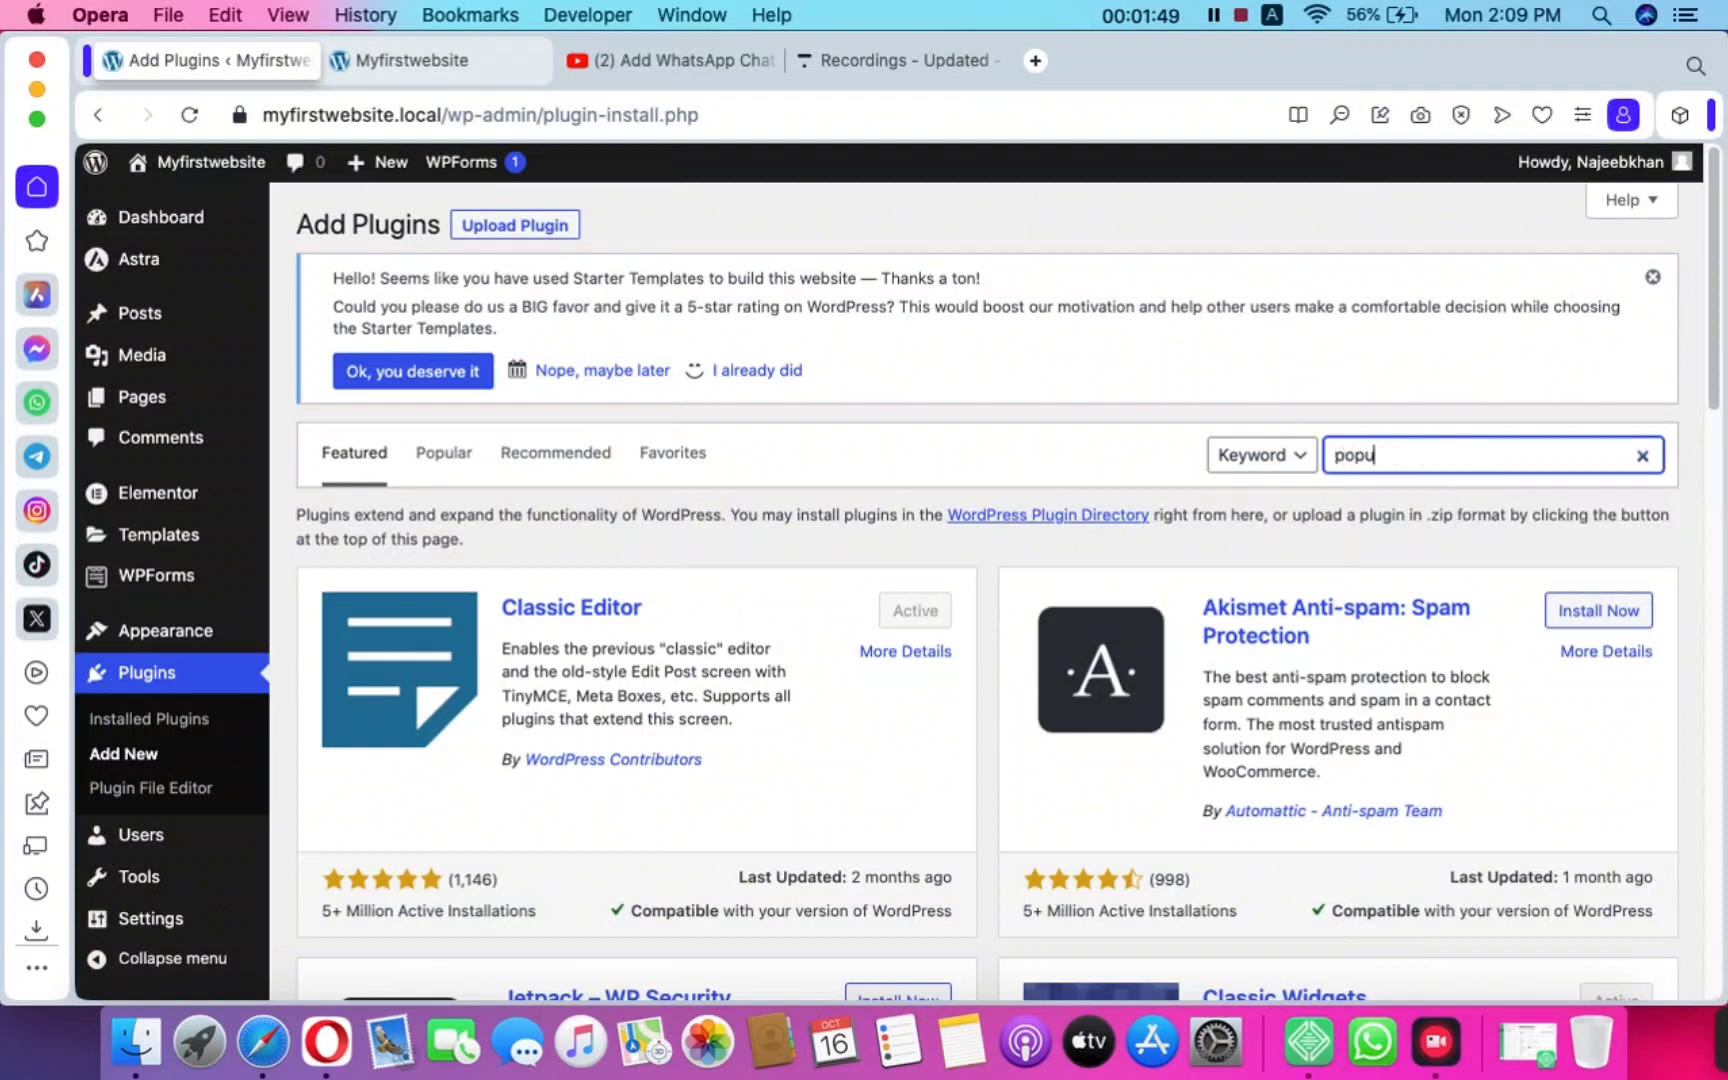
pyautogui.write('p')
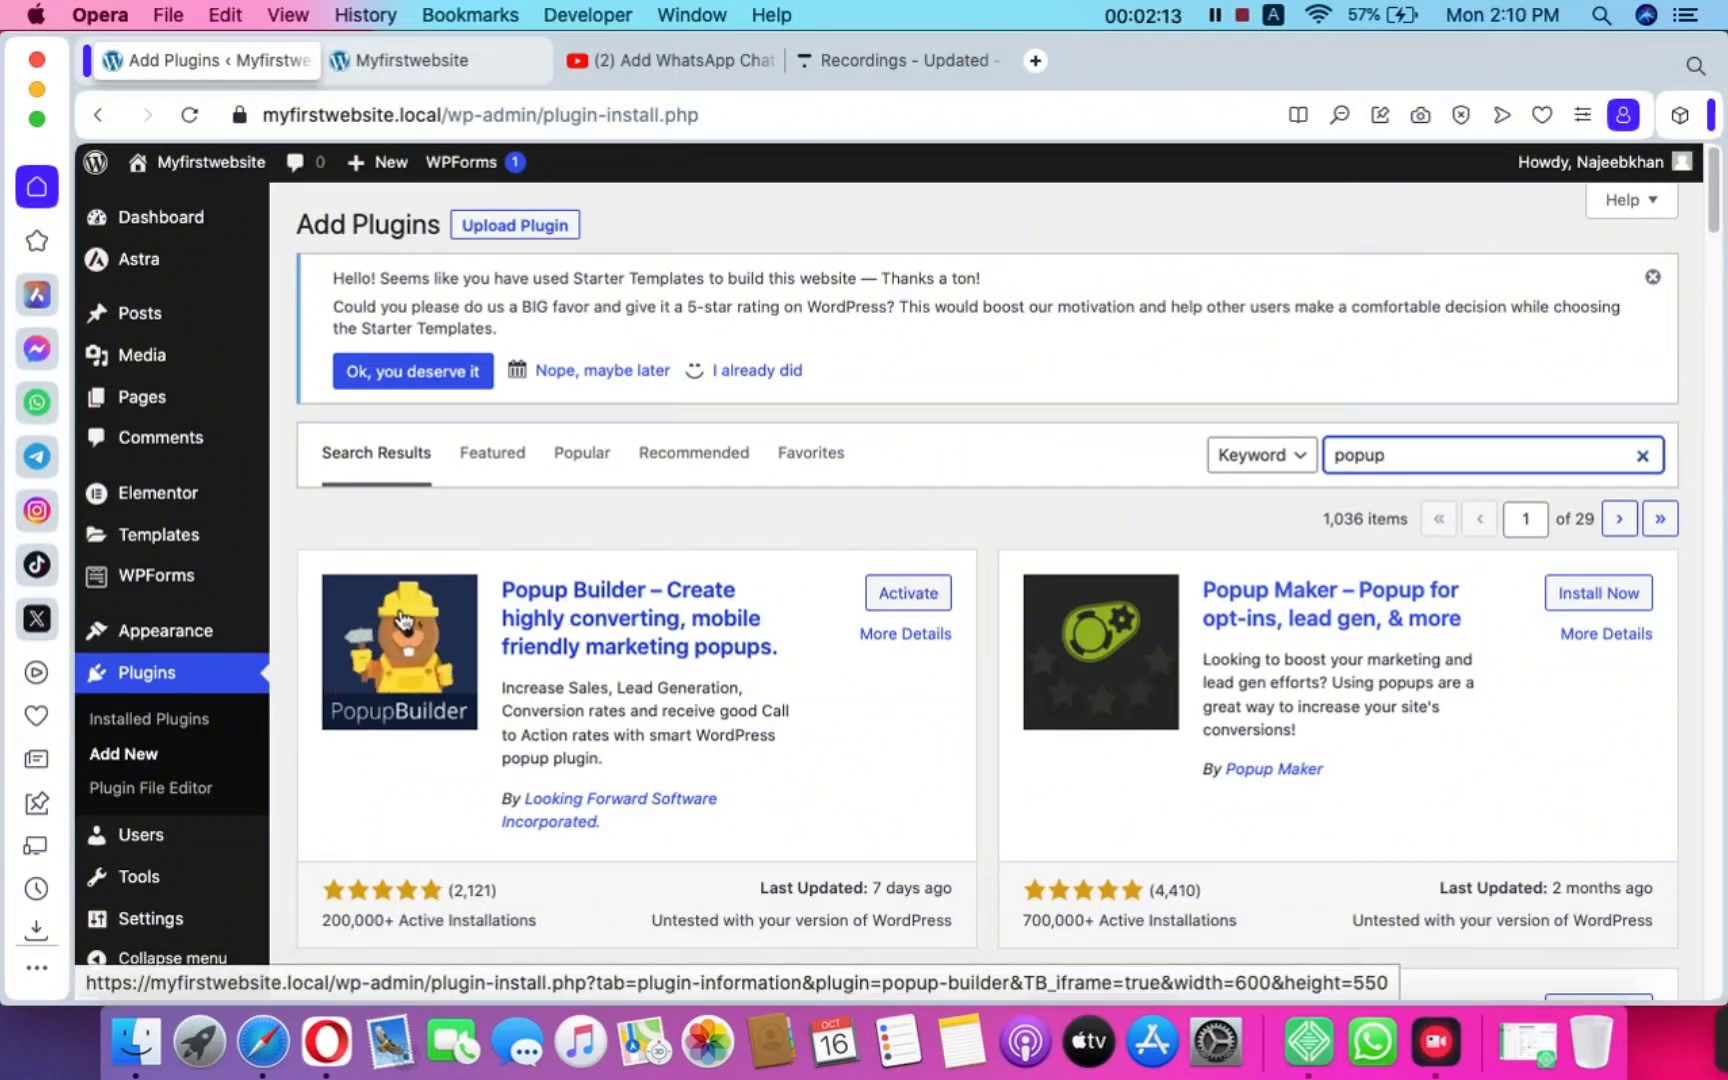
pyautogui.click(899, 612)
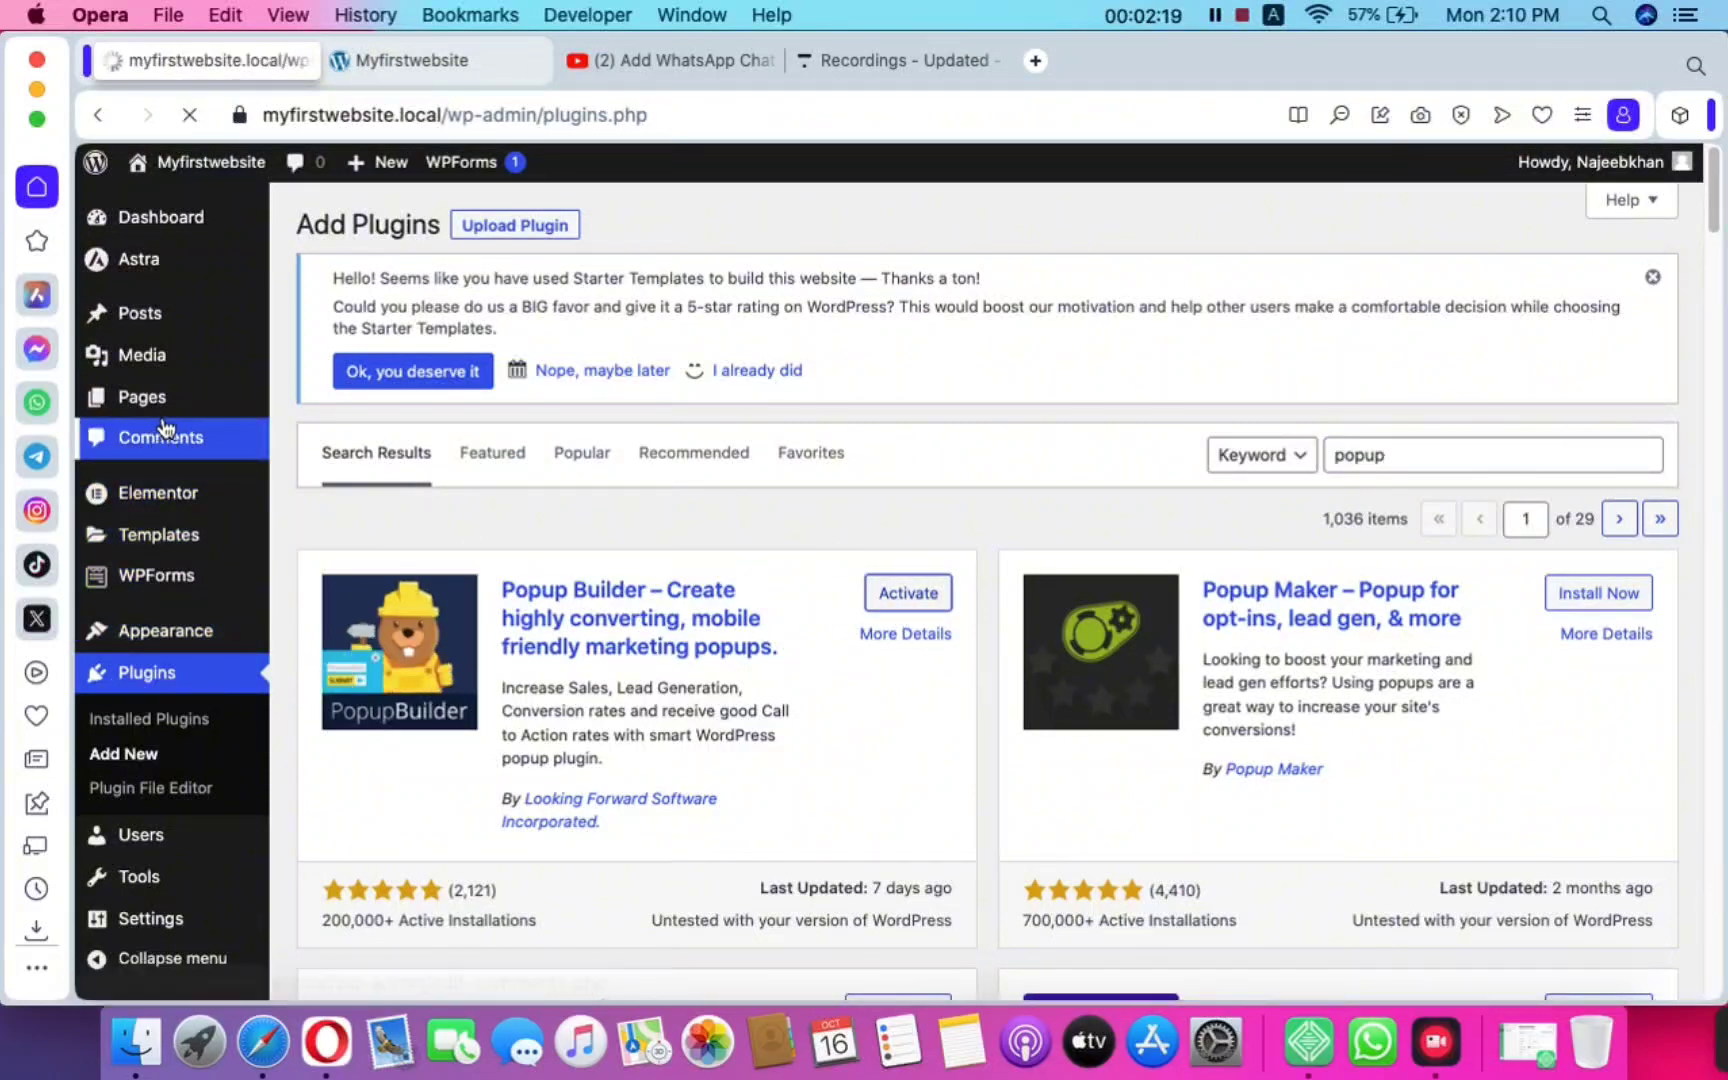
# Review the installed plugins list and look through the live homepage of Myfirstwebsite
pyautogui.scroll(-5, 460, 600)
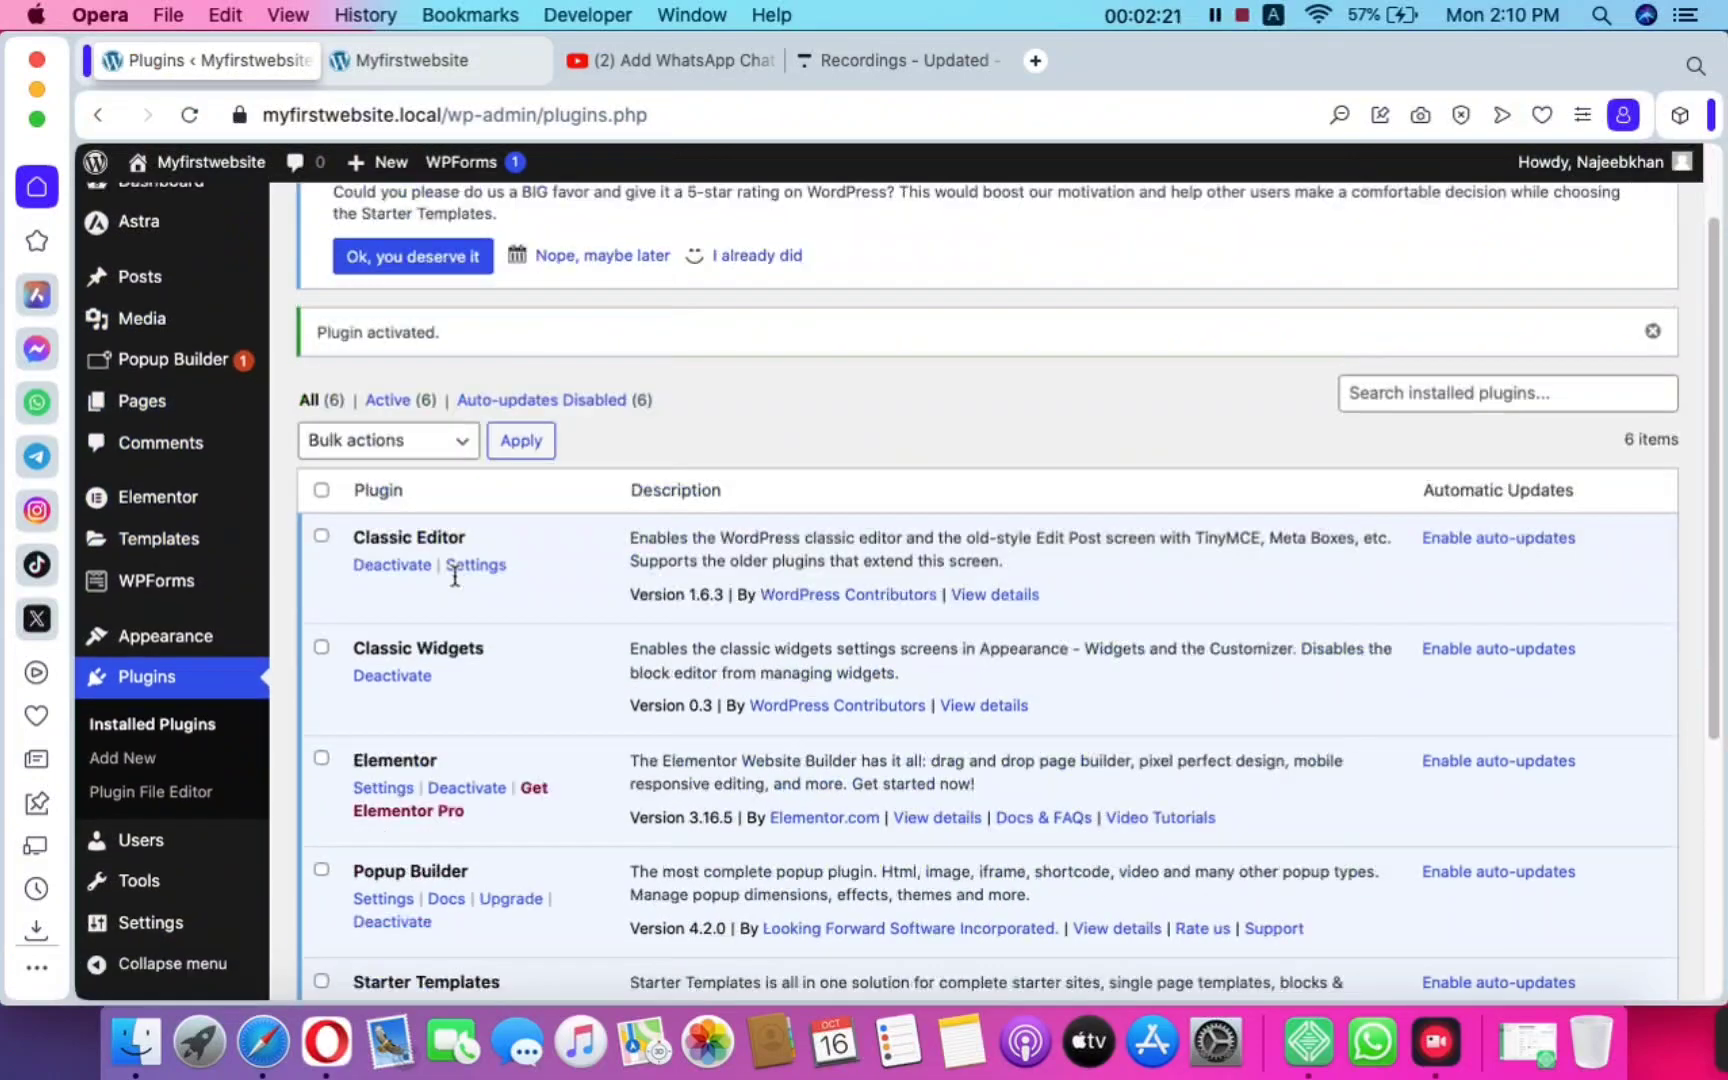
pyautogui.scroll(-4, 420, 598)
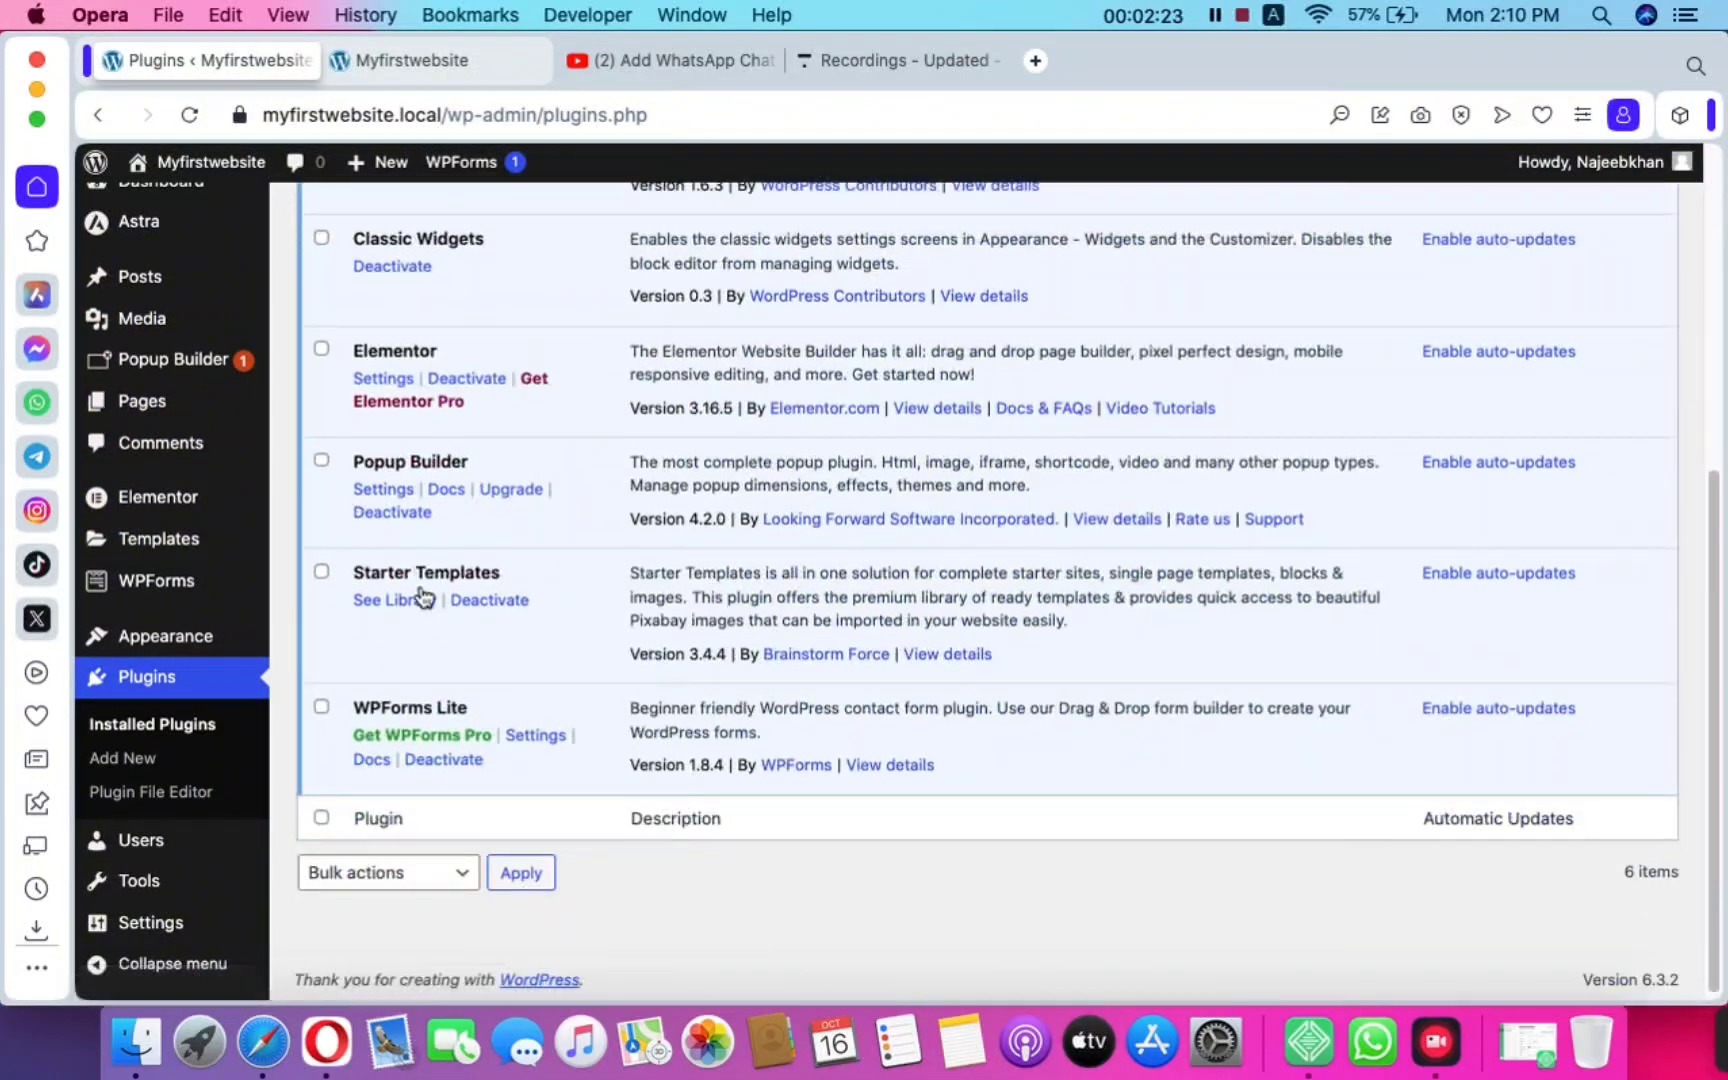
pyautogui.scroll(8, 220, 455)
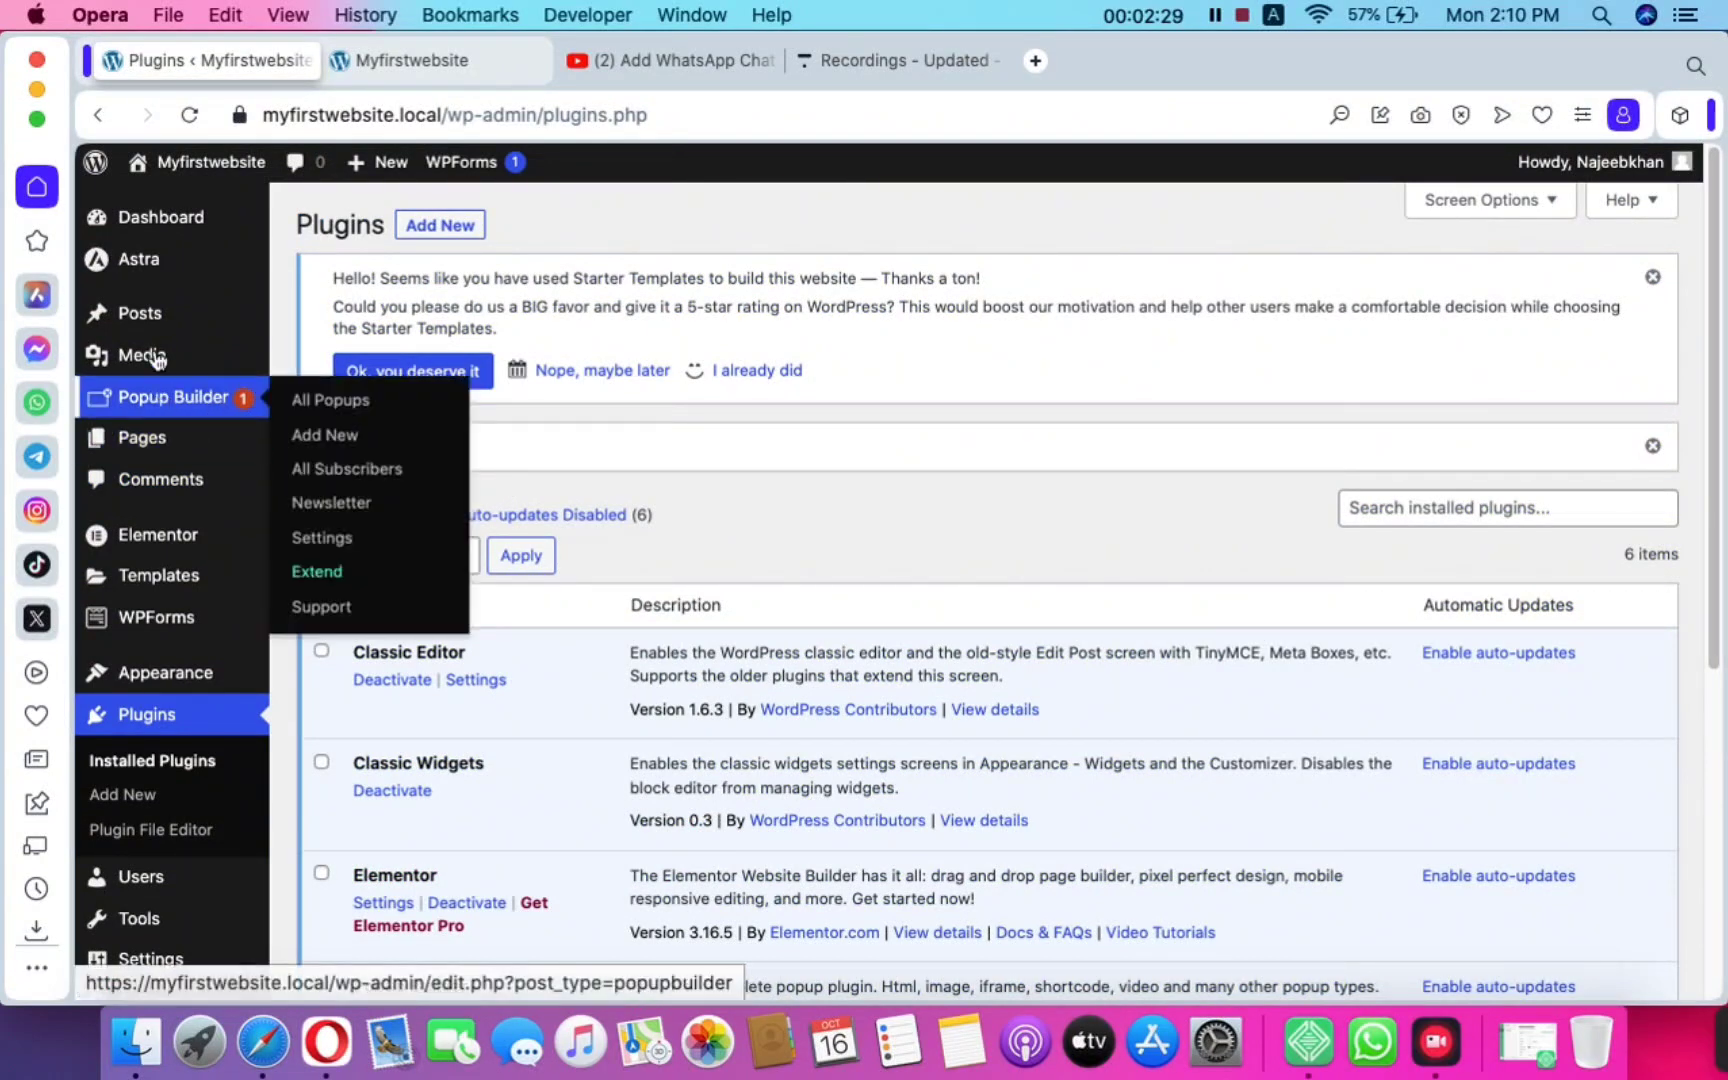
pyautogui.click(430, 66)
pyautogui.scroll(-10, 672, 480)
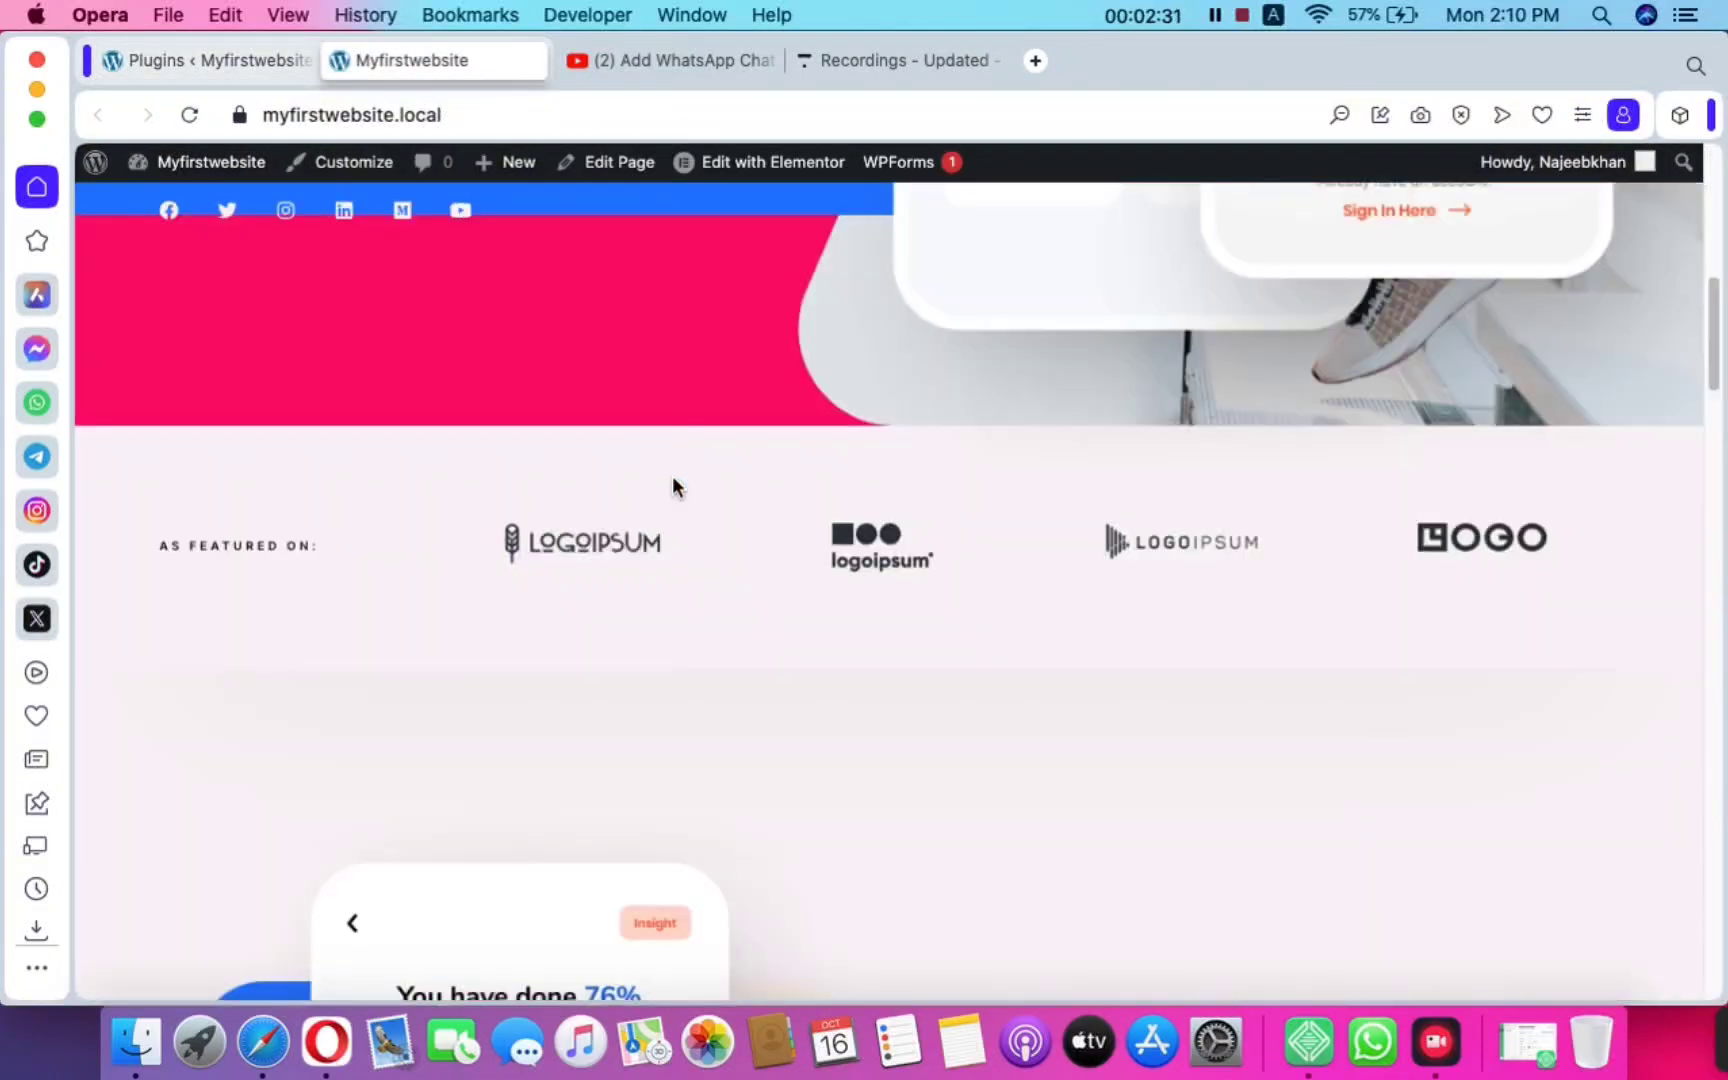
pyautogui.scroll(-15, 672, 475)
pyautogui.scroll(8, 672, 473)
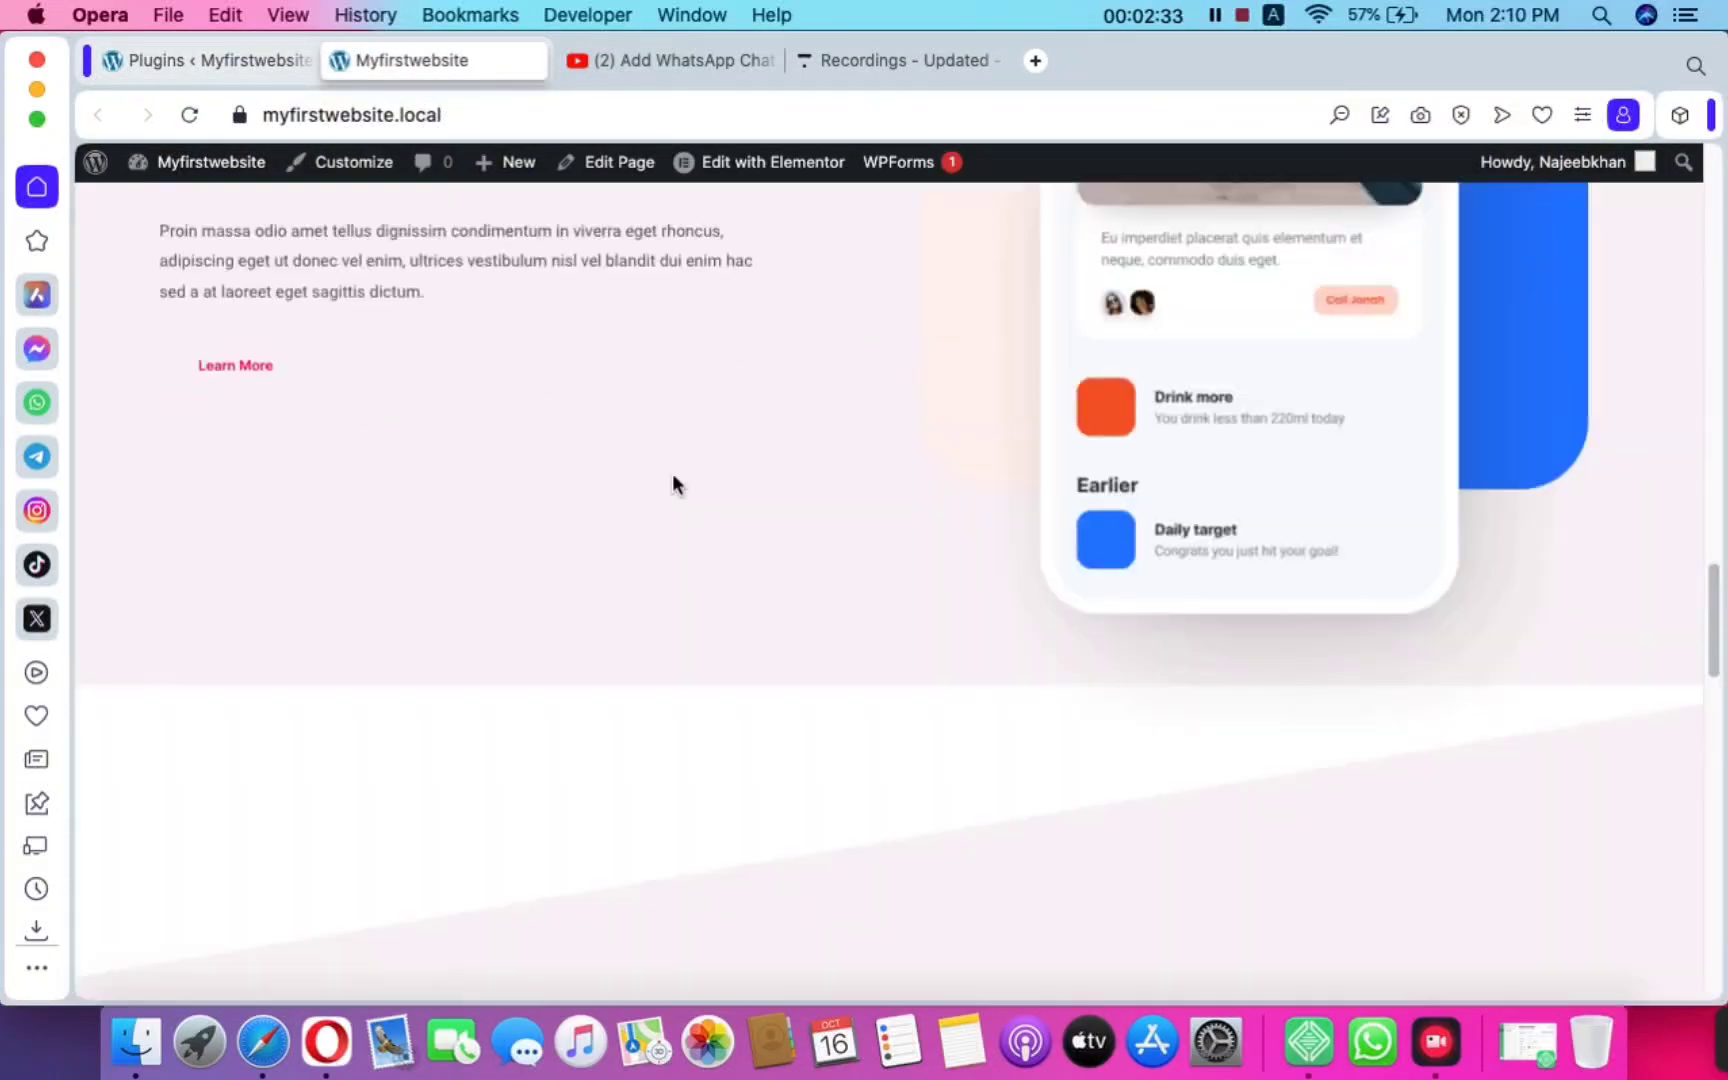
pyautogui.scroll(5, 672, 480)
pyautogui.click(188, 114)
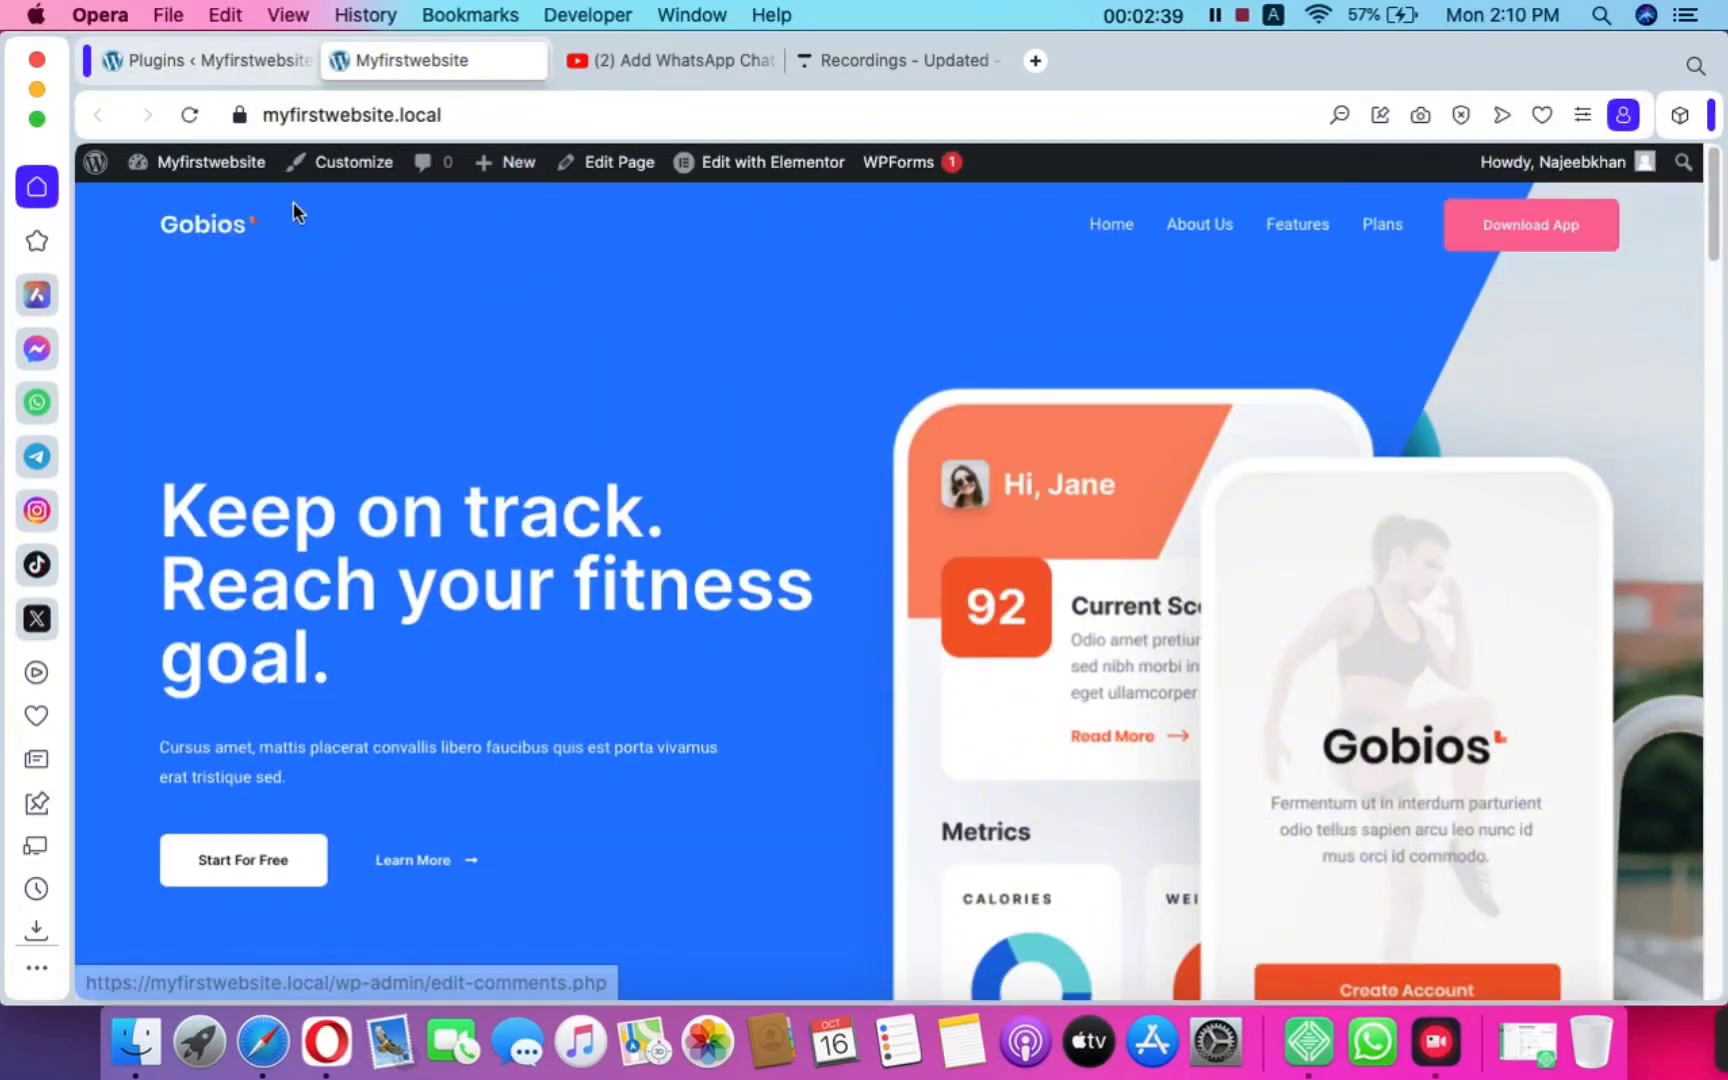
pyautogui.scroll(-15, 840, 420)
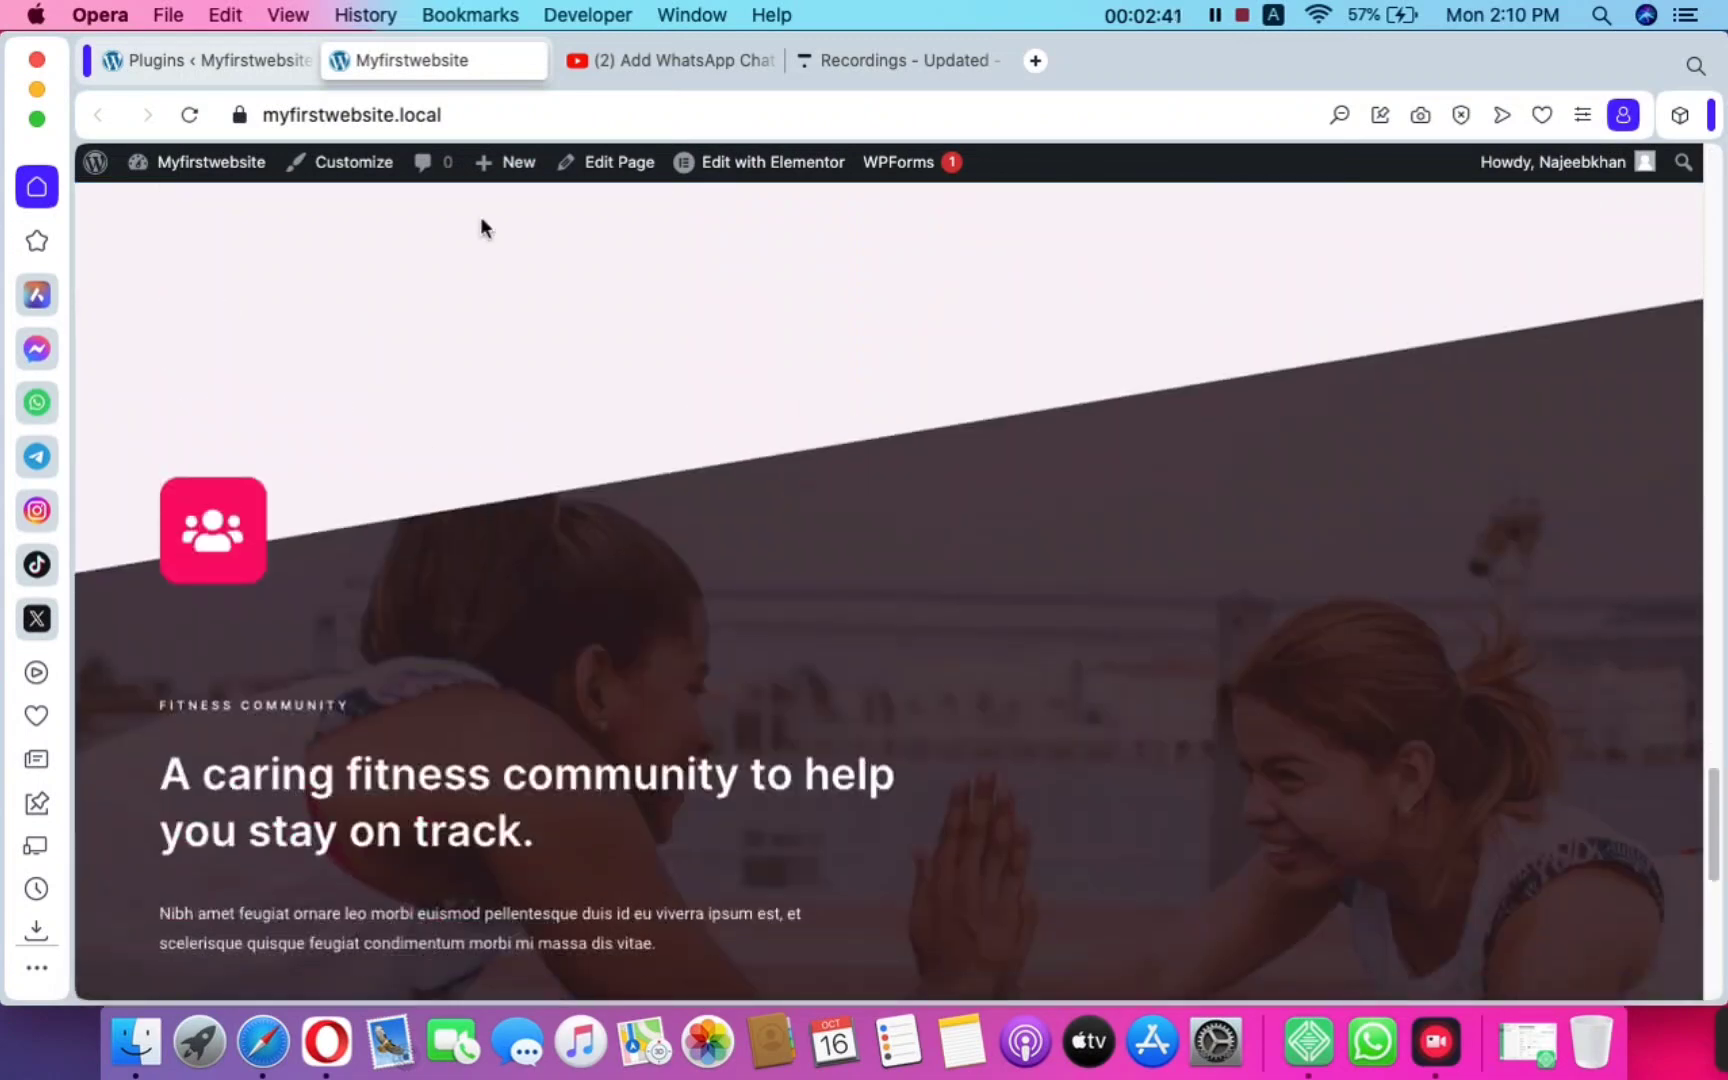
# Return to the WordPress admin and open Popup Builder's list of all popups
pyautogui.click(244, 62)
pyautogui.scroll(-2, 475, 537)
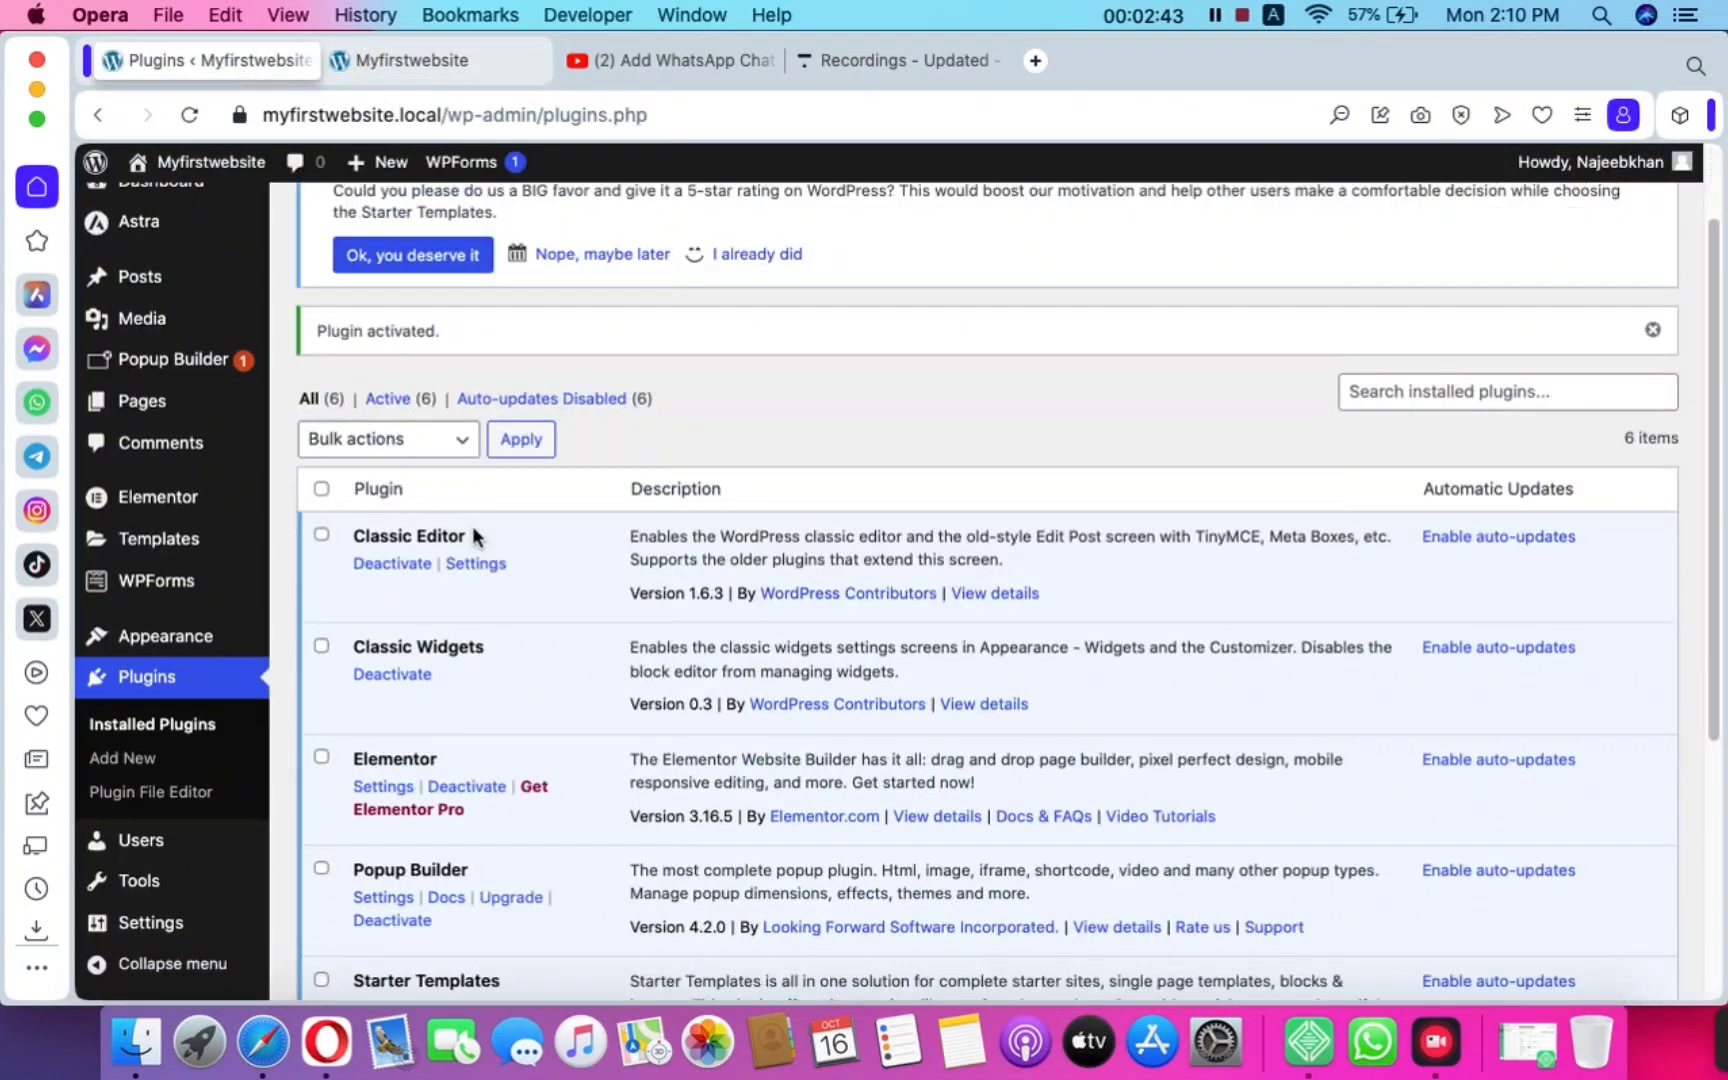
pyautogui.scroll(-4, 478, 537)
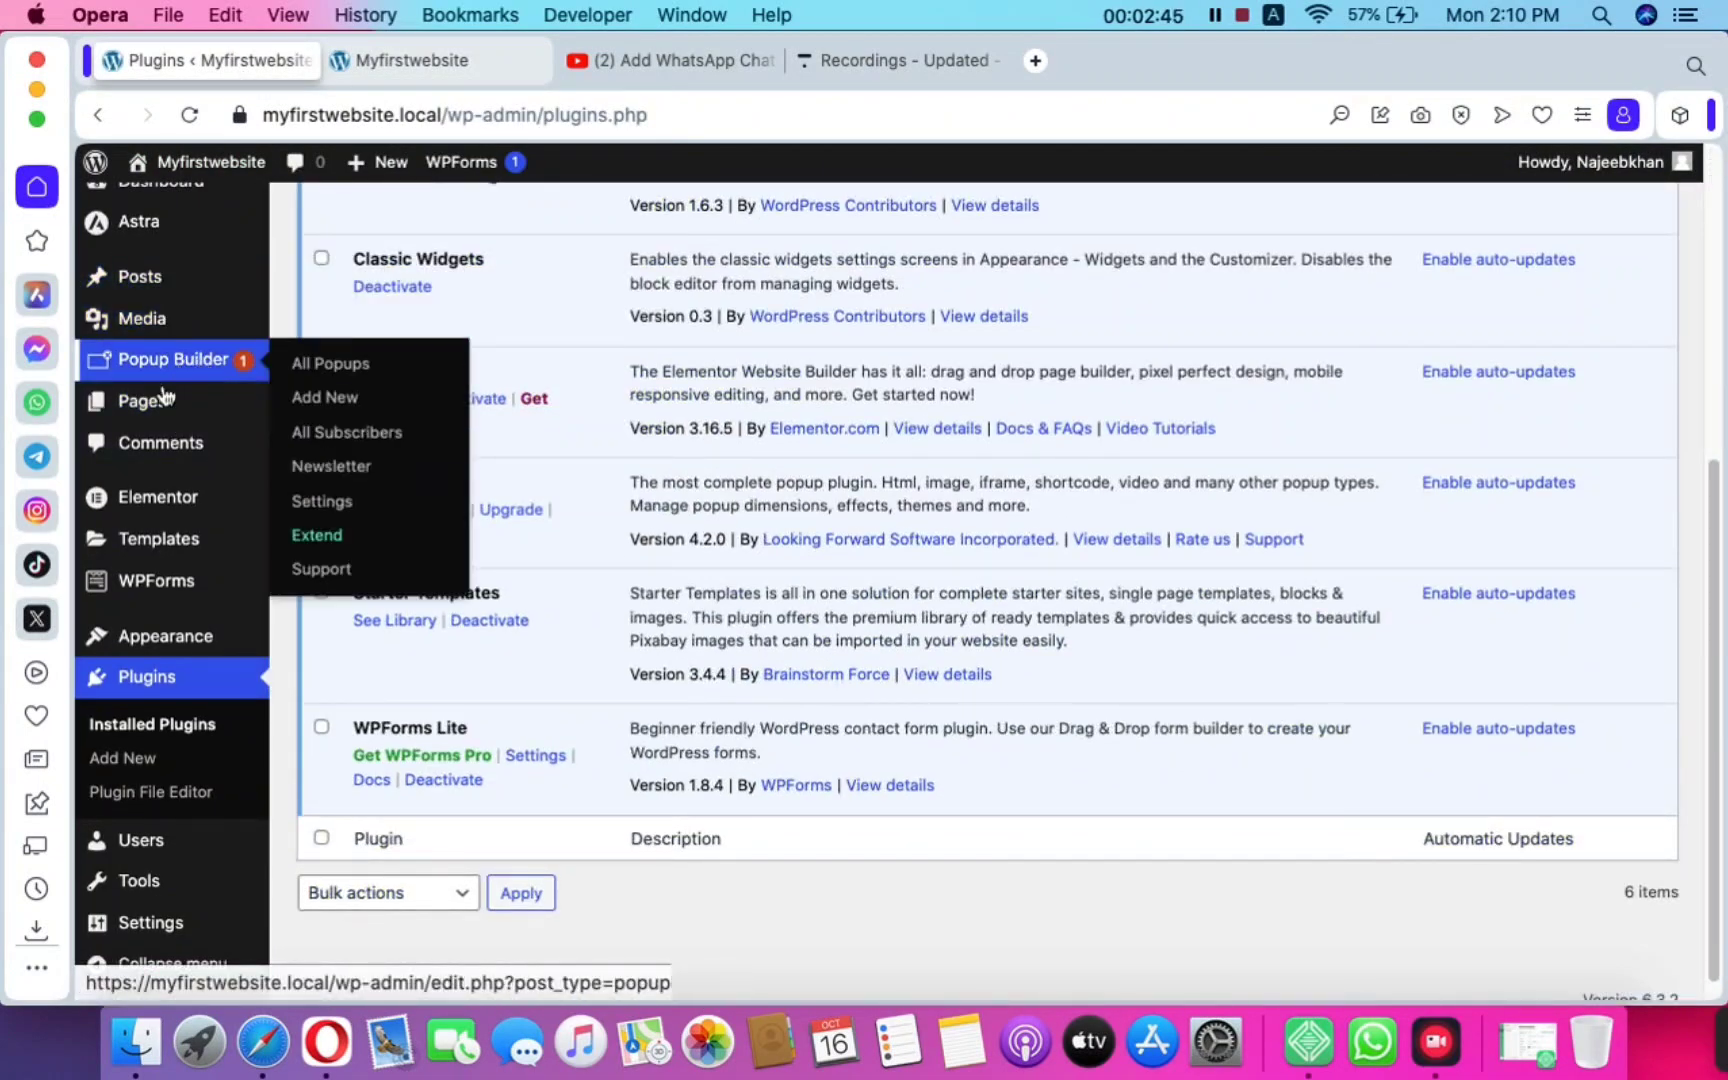
pyautogui.click(310, 364)
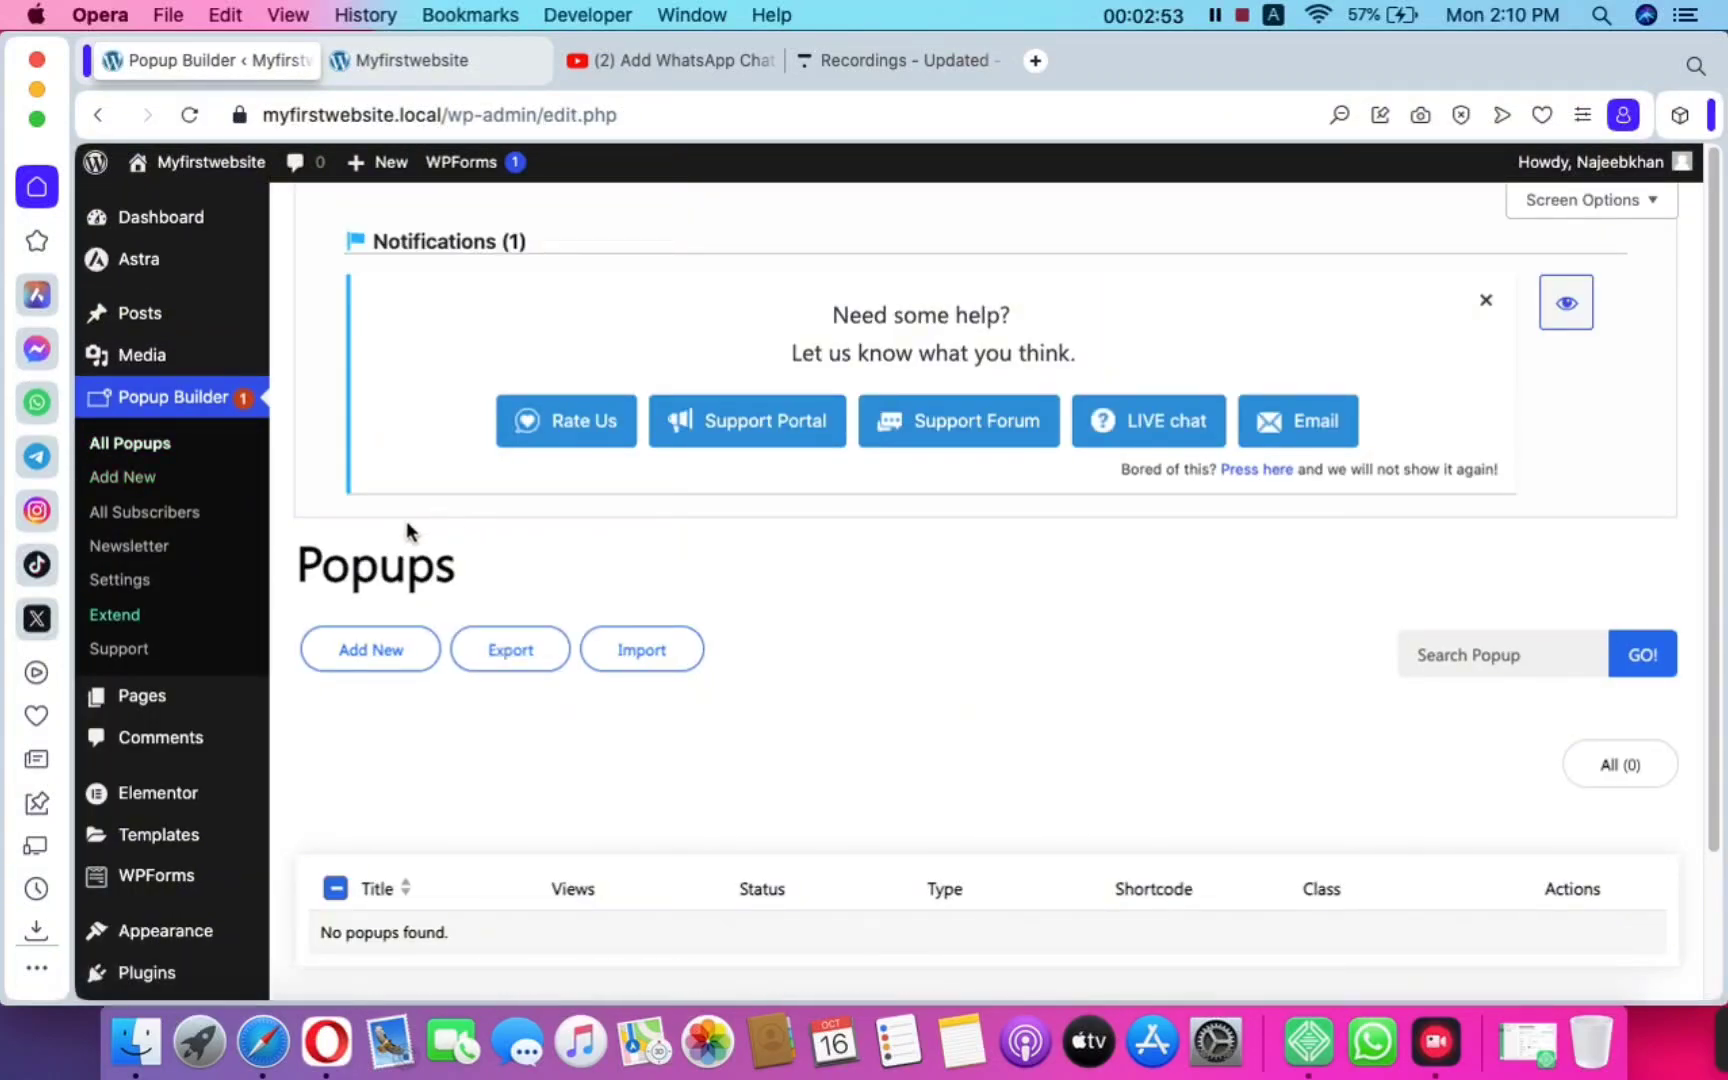
# Add a new popup of the Image type
pyautogui.scroll(-4, 406, 520)
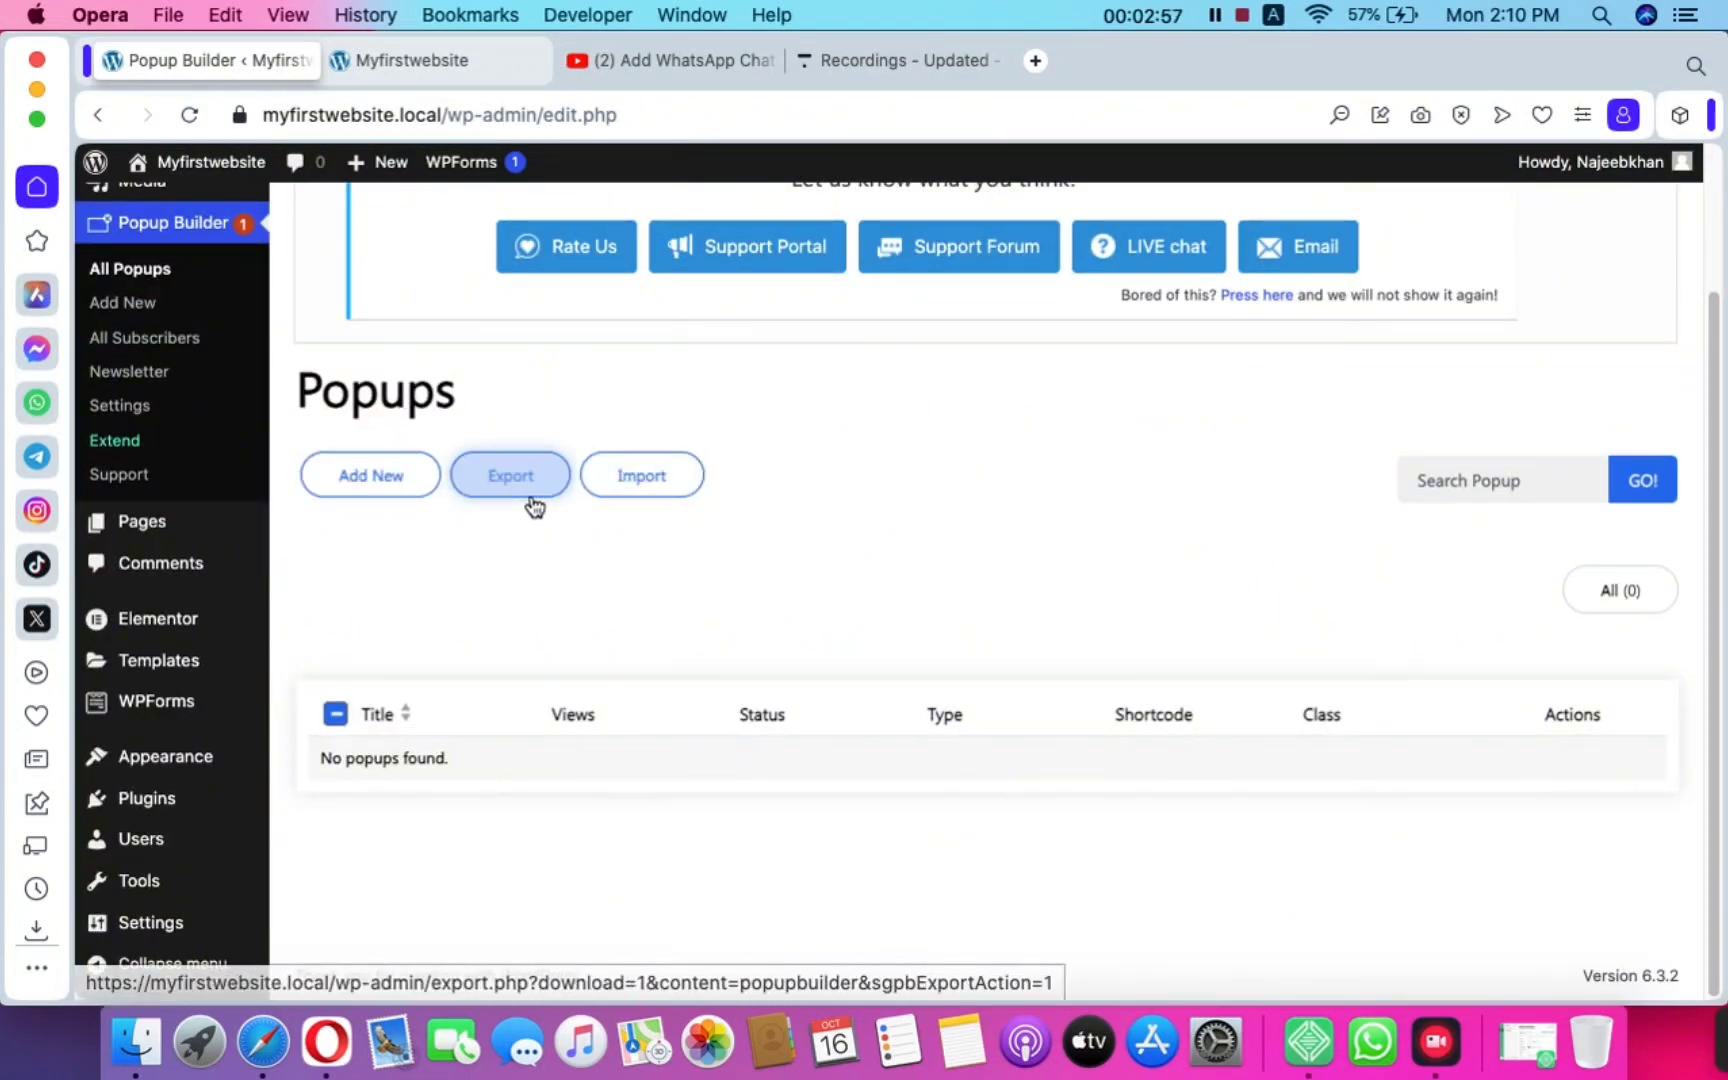
pyautogui.click(413, 485)
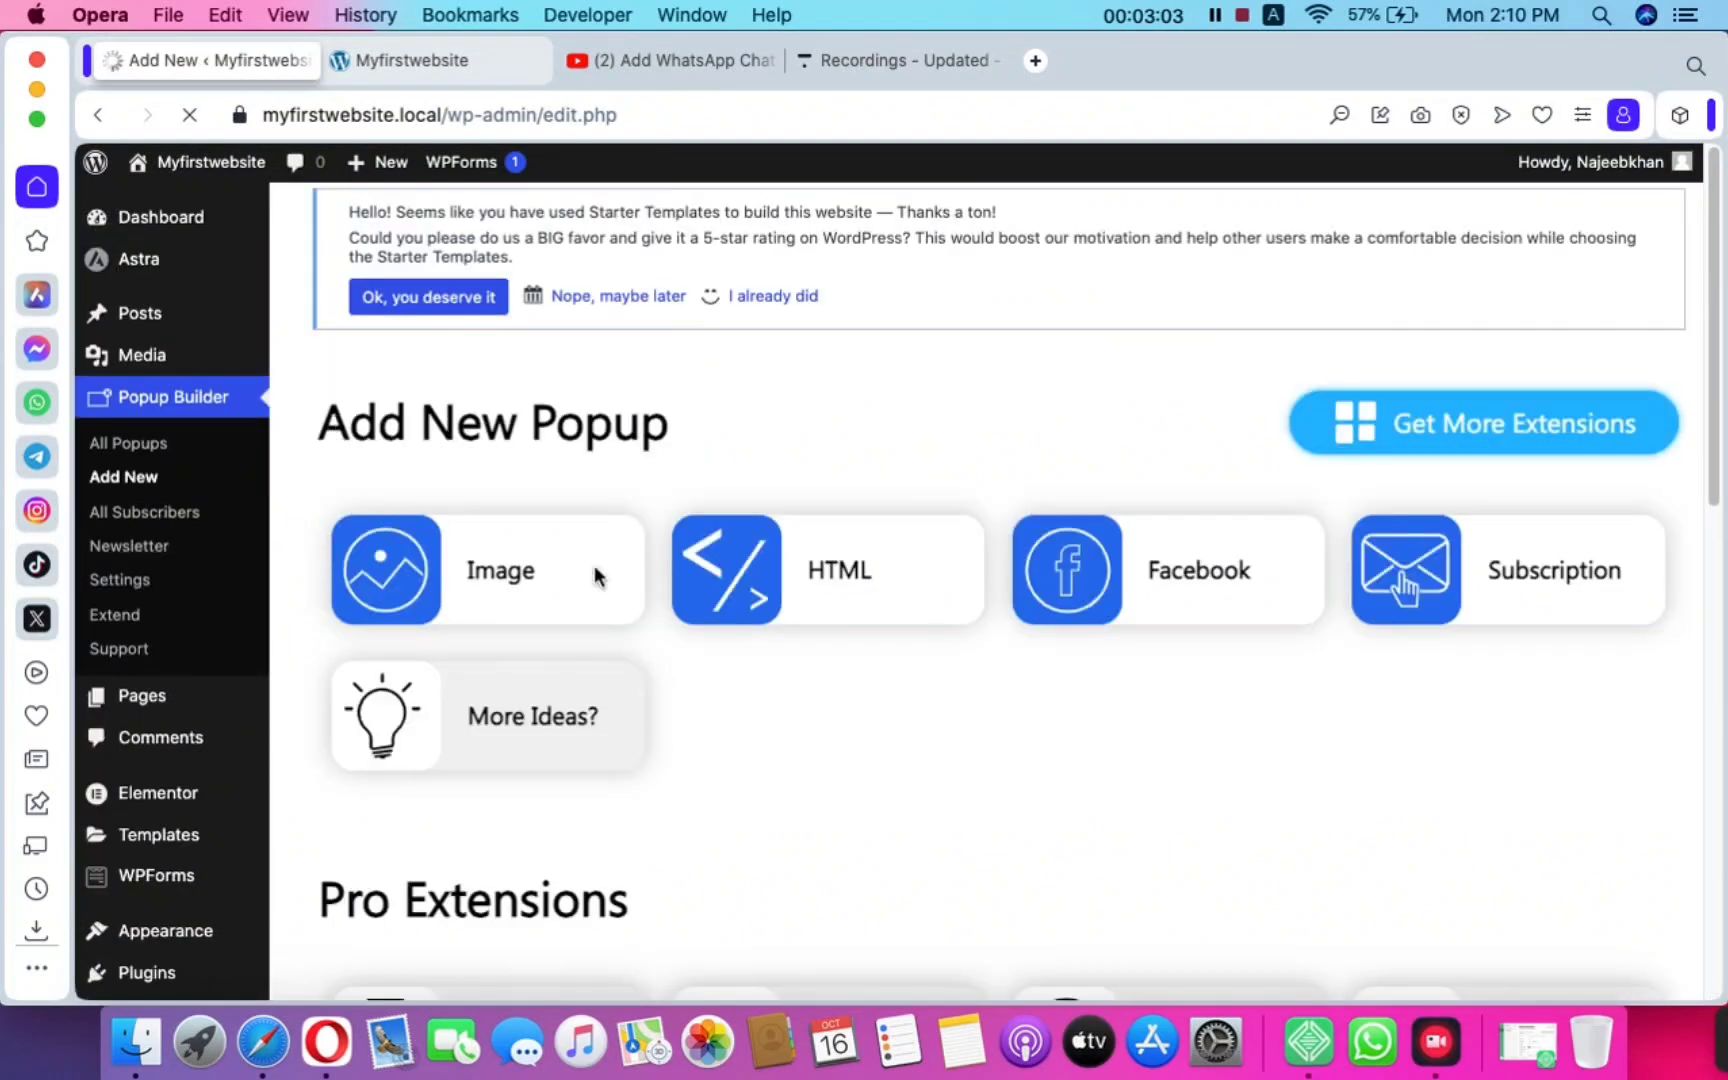
pyautogui.scroll(-5, 566, 445)
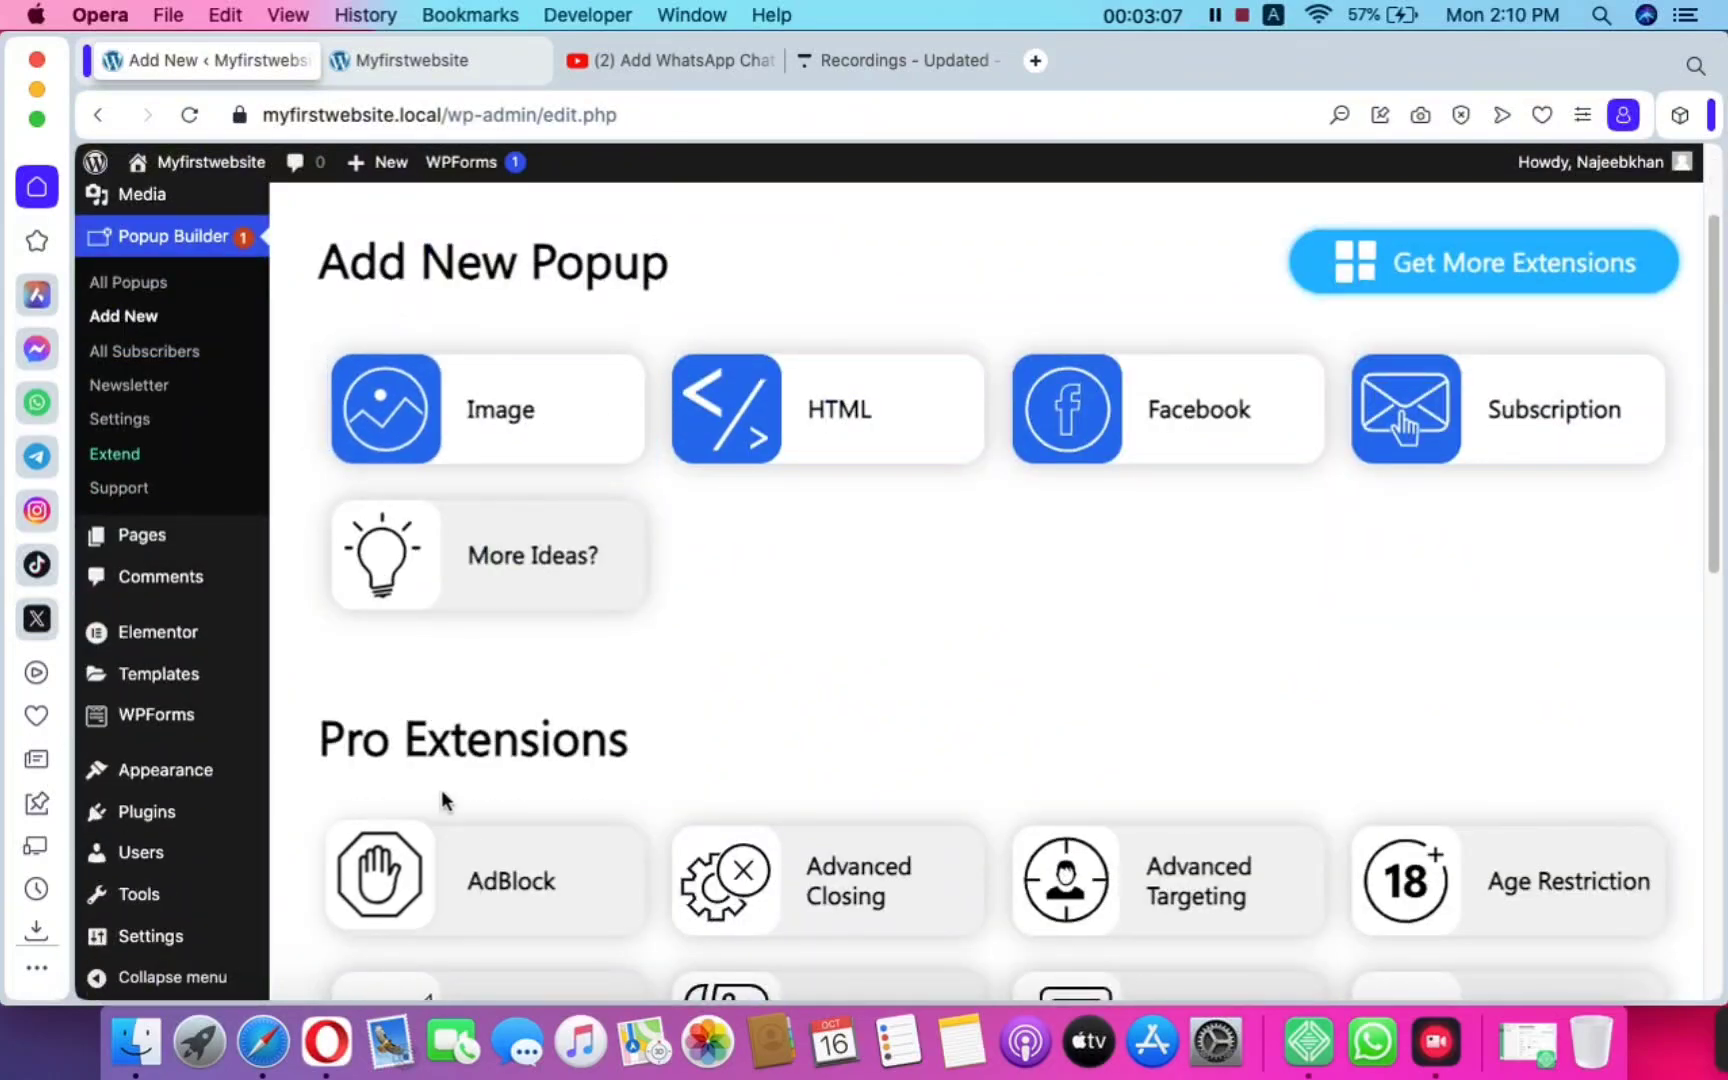
pyautogui.moveTo(558, 452)
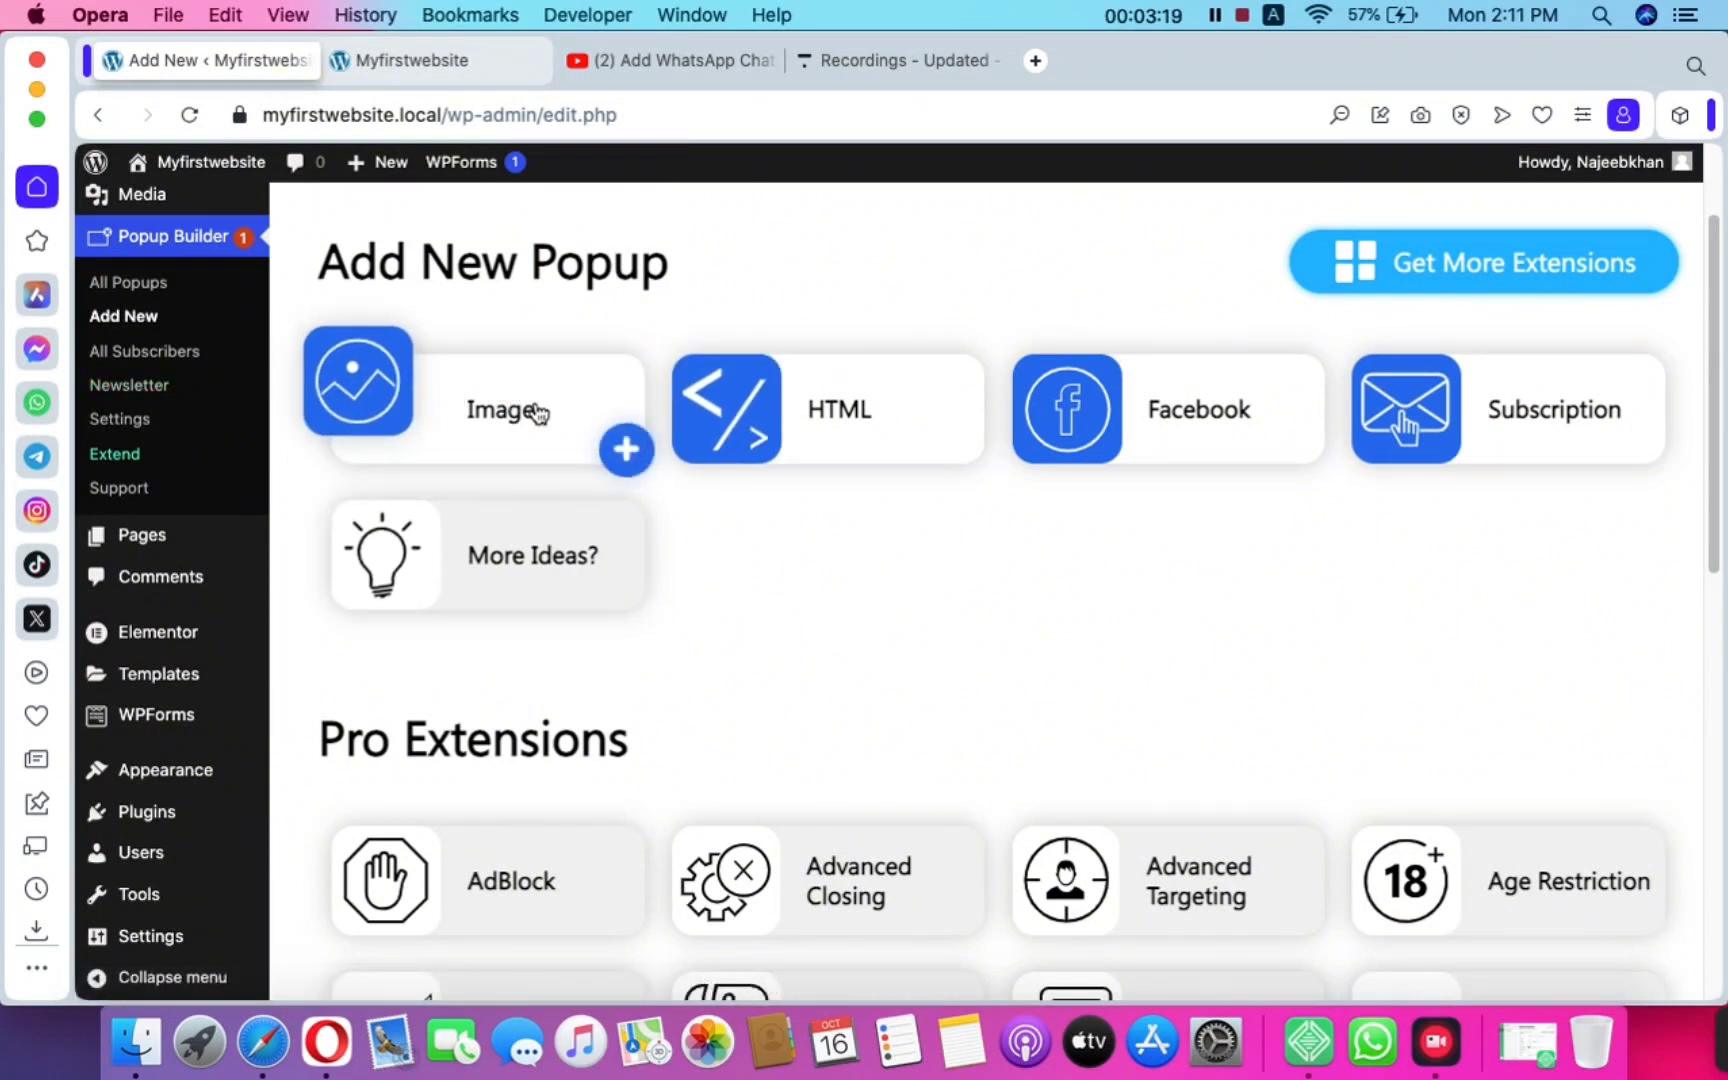
pyautogui.click(421, 383)
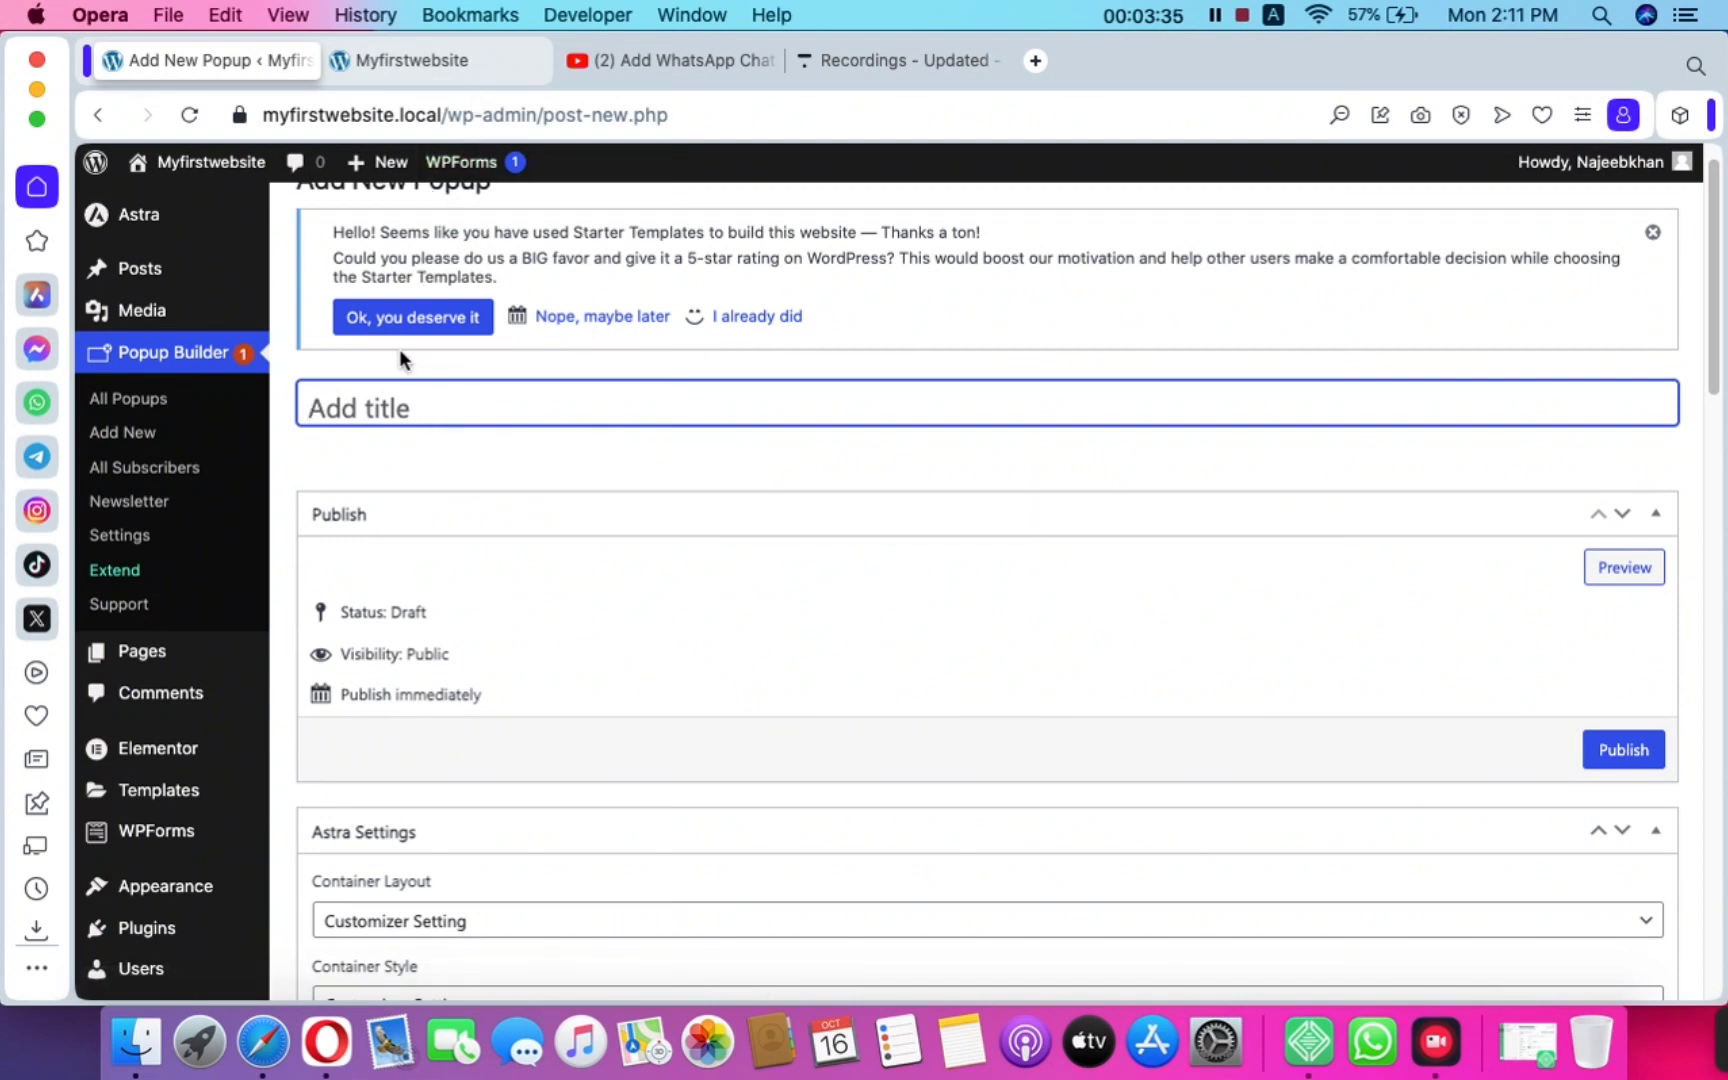
# Check the live homepage, then title the new popup "My First Popup"
pyautogui.click(417, 63)
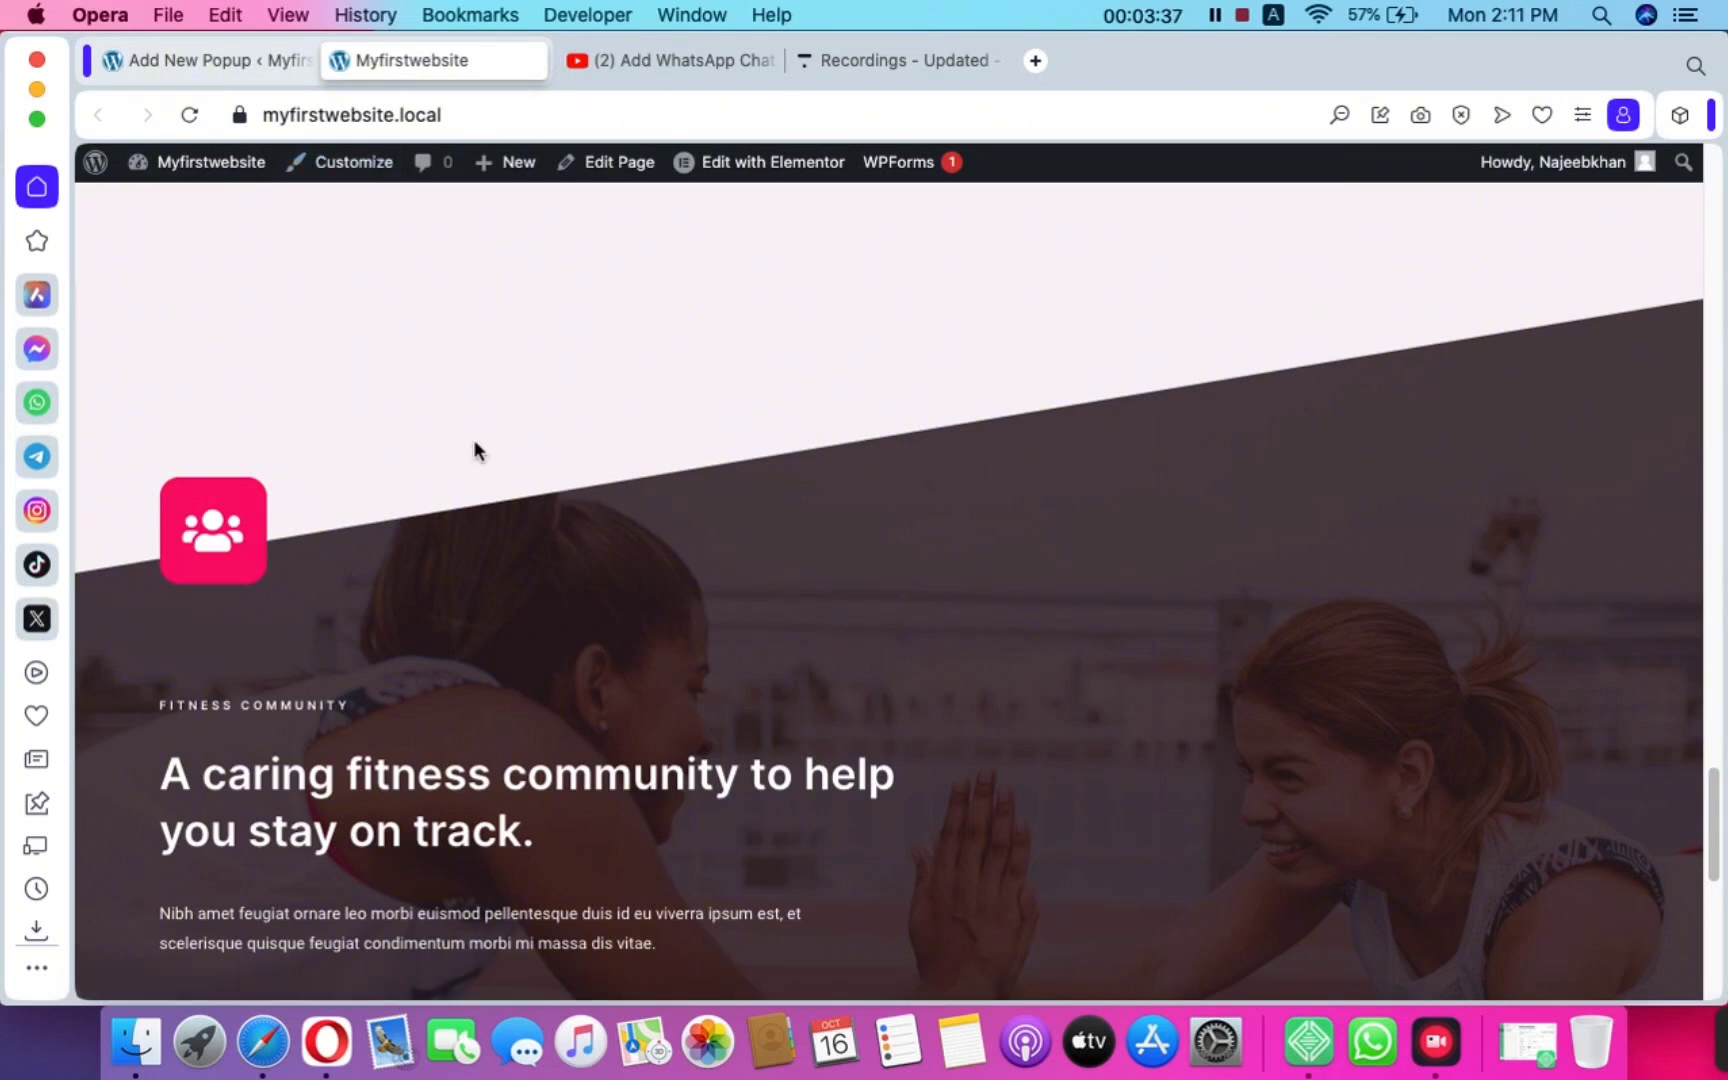
pyautogui.scroll(15, 460, 430)
pyautogui.click(164, 61)
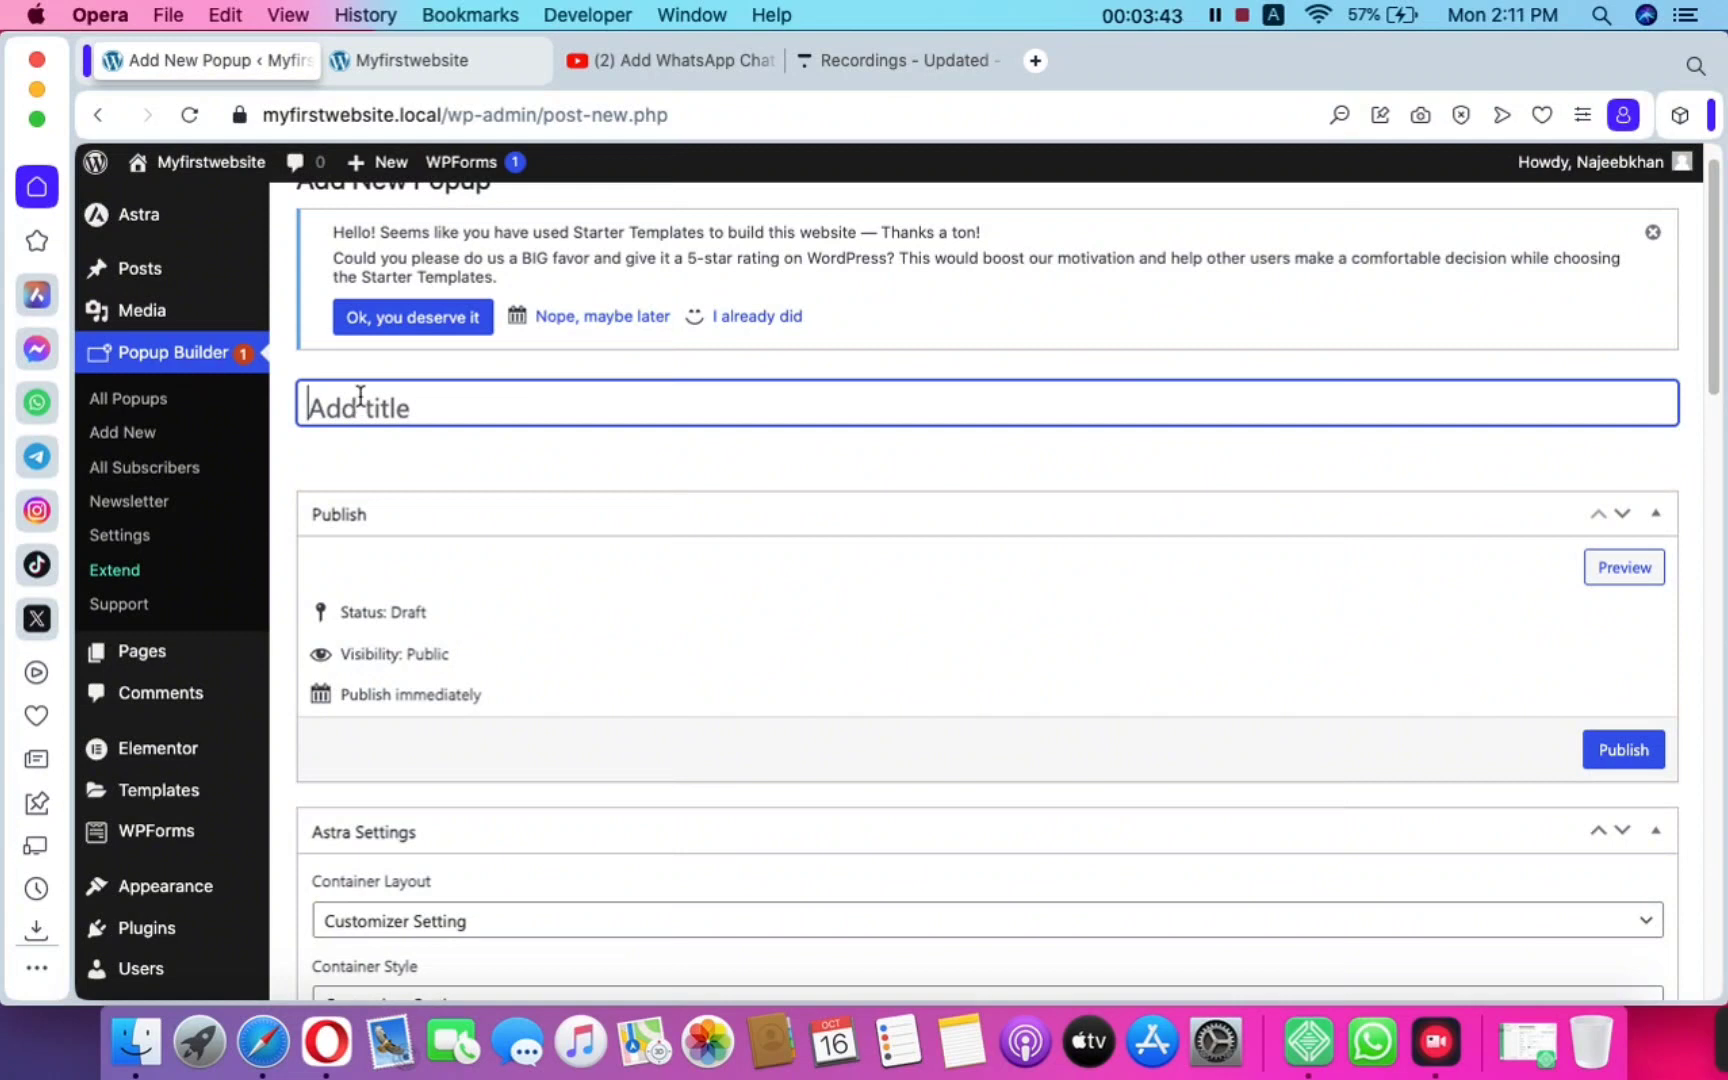
pyautogui.write('My')
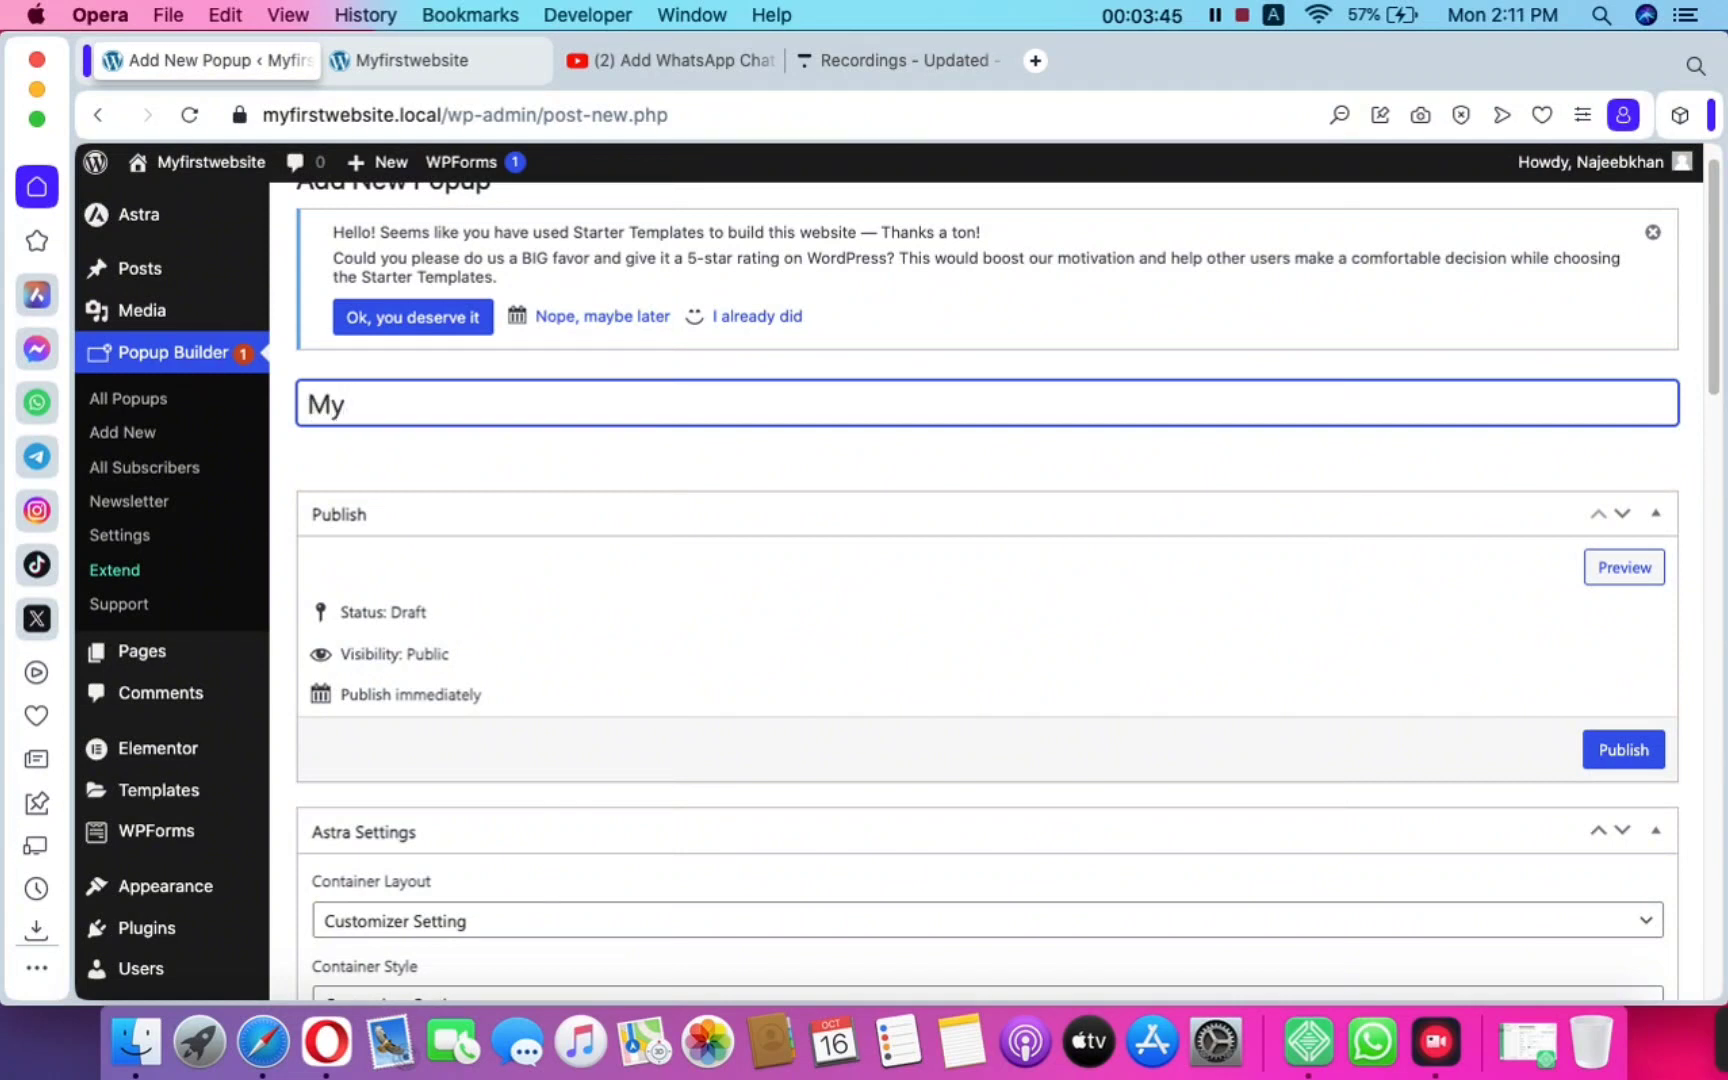
pyautogui.write(' First')
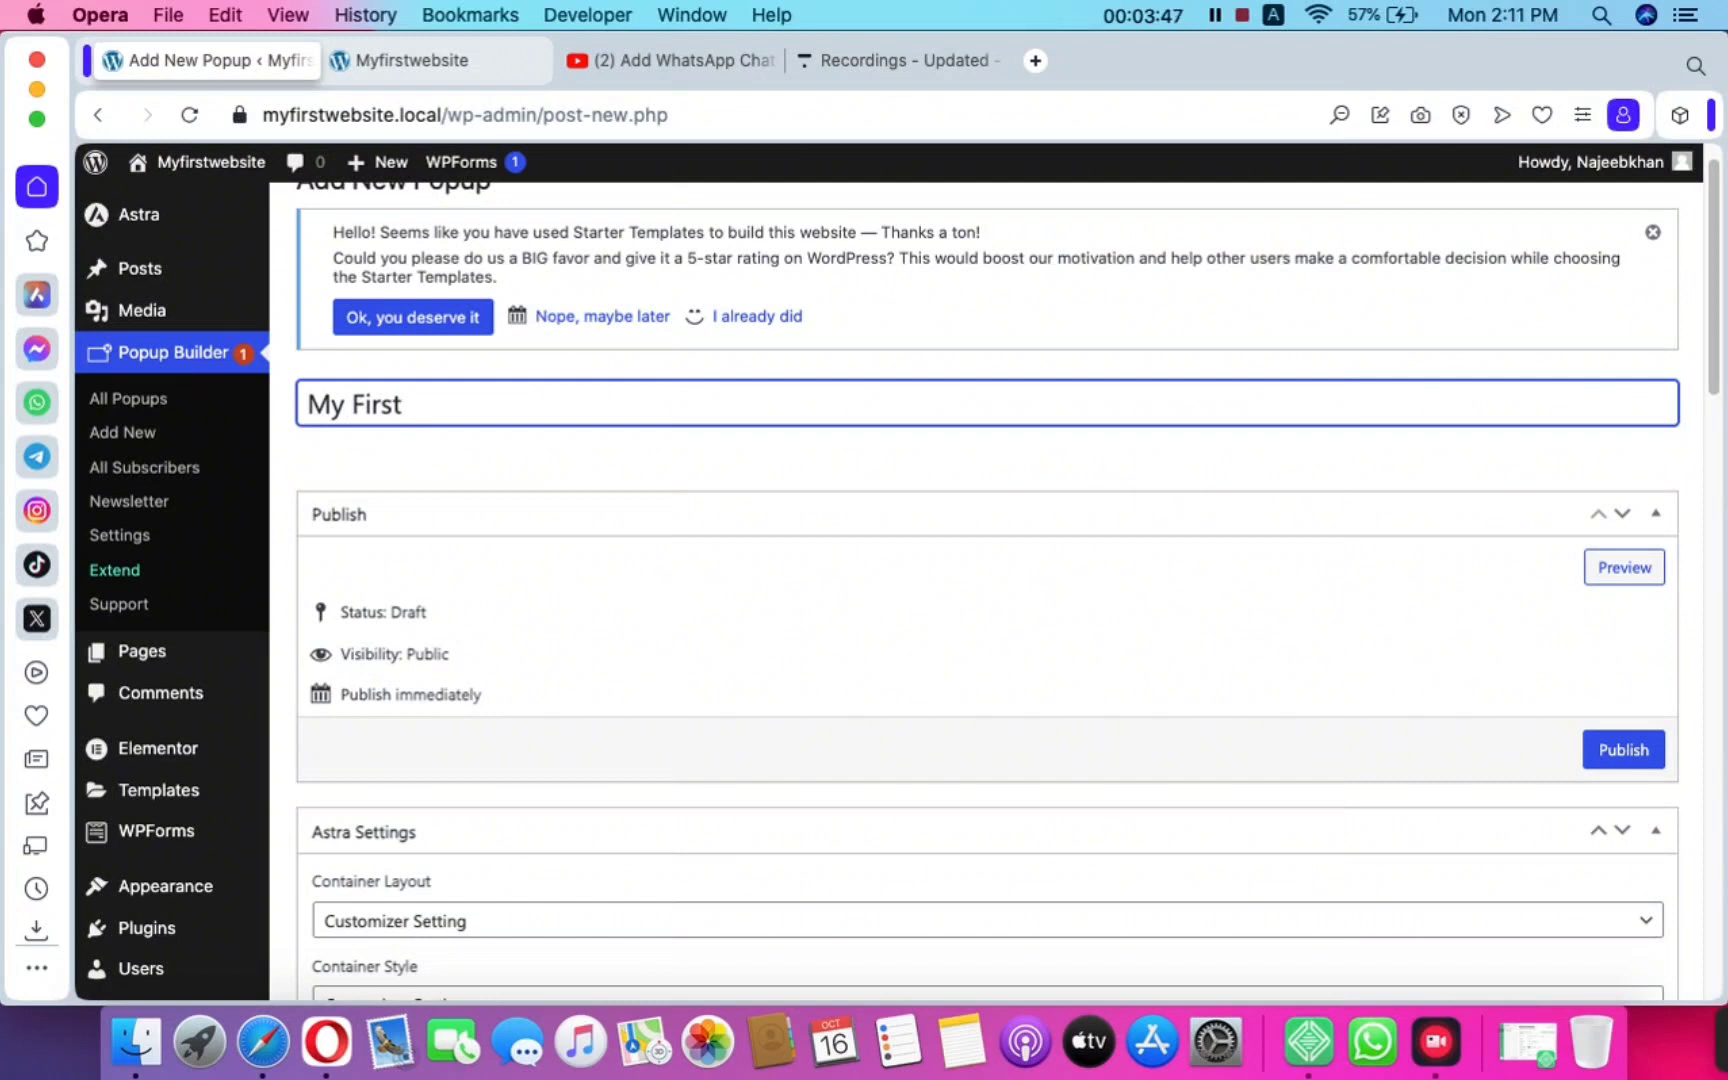
pyautogui.write(' Popup')
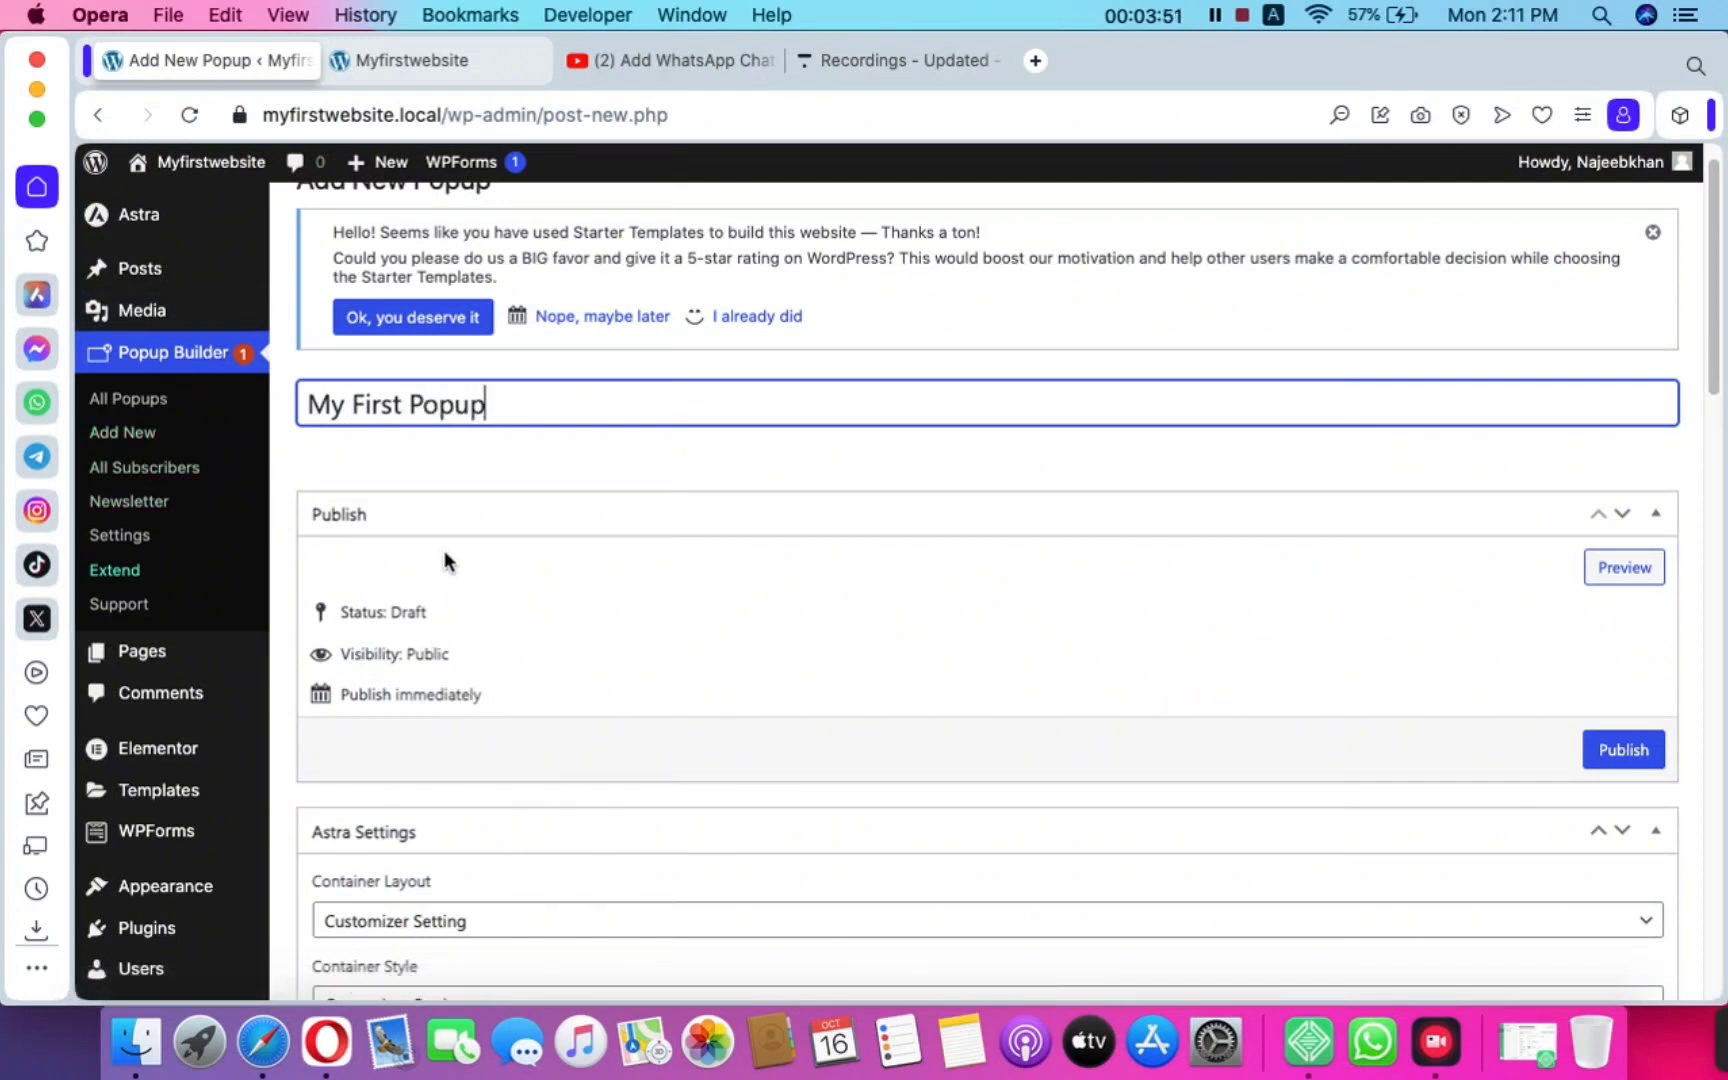
# Look over the new popup's settings as far as Main Options and check the live Myfirstwebsite homepage
pyautogui.scroll(-1, 444, 551)
pyautogui.scroll(-5, 444, 561)
pyautogui.scroll(-5, 432, 559)
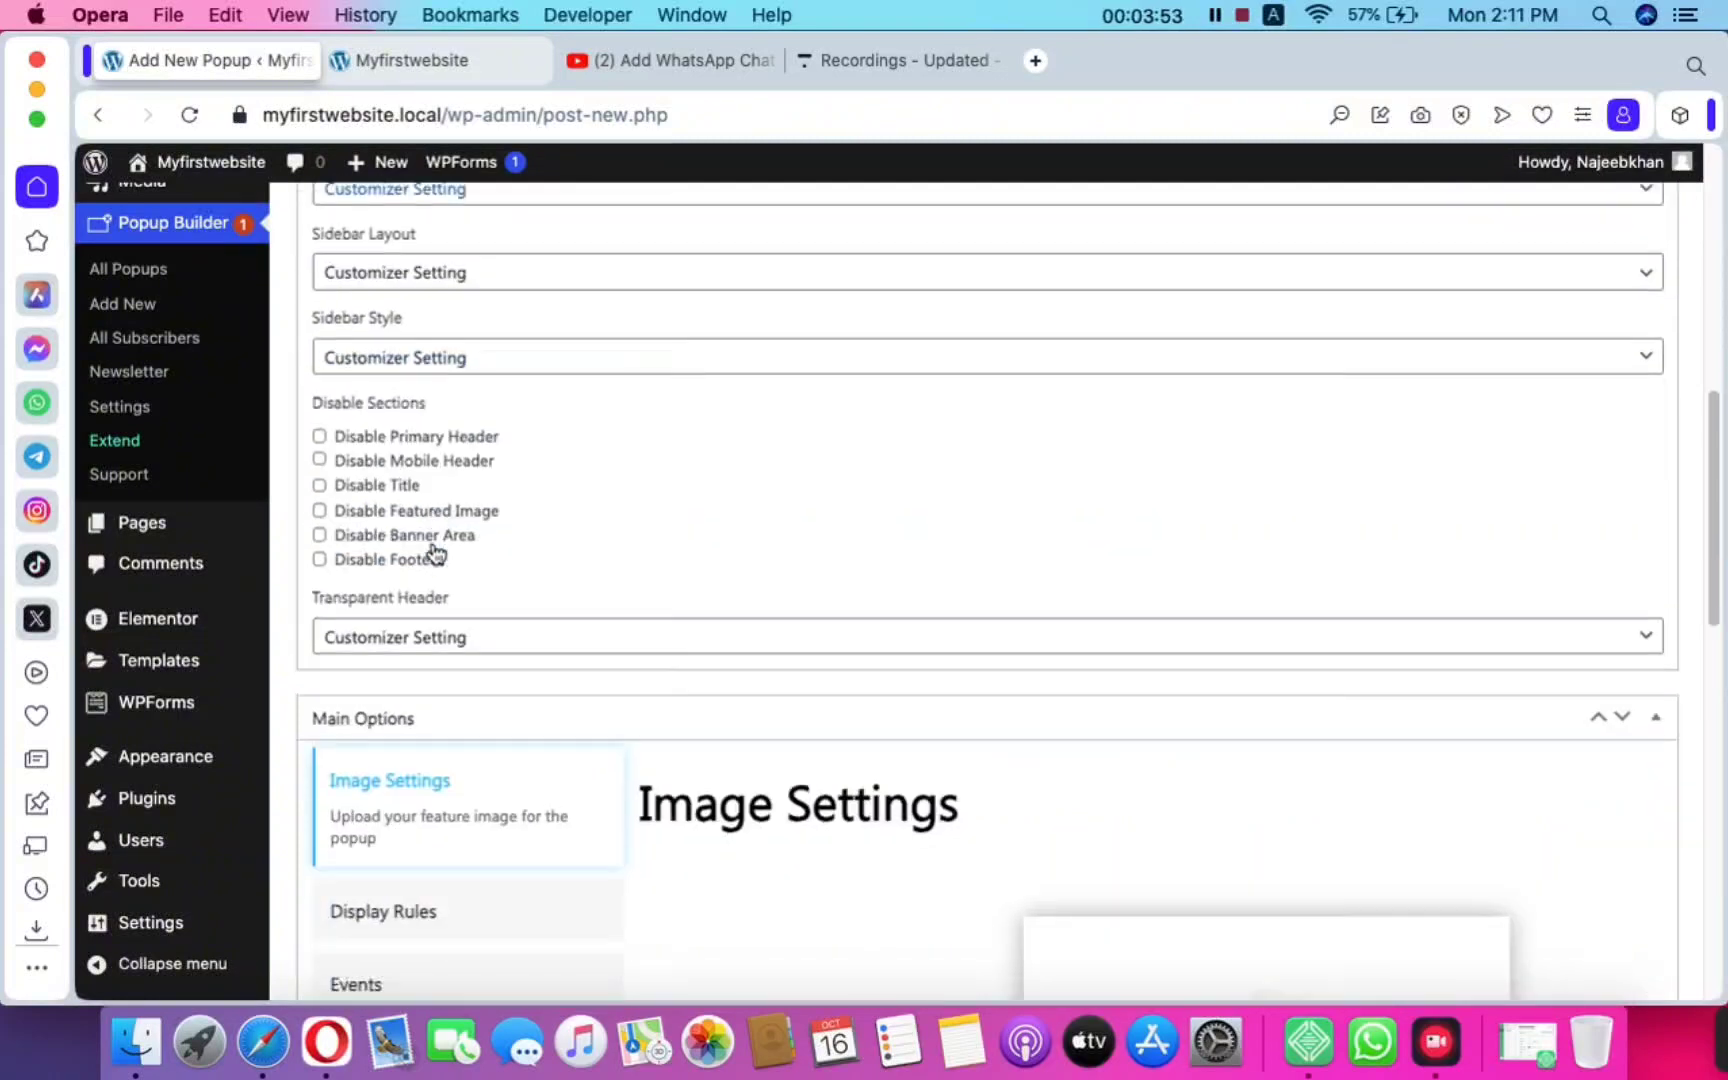
pyautogui.scroll(-5, 434, 551)
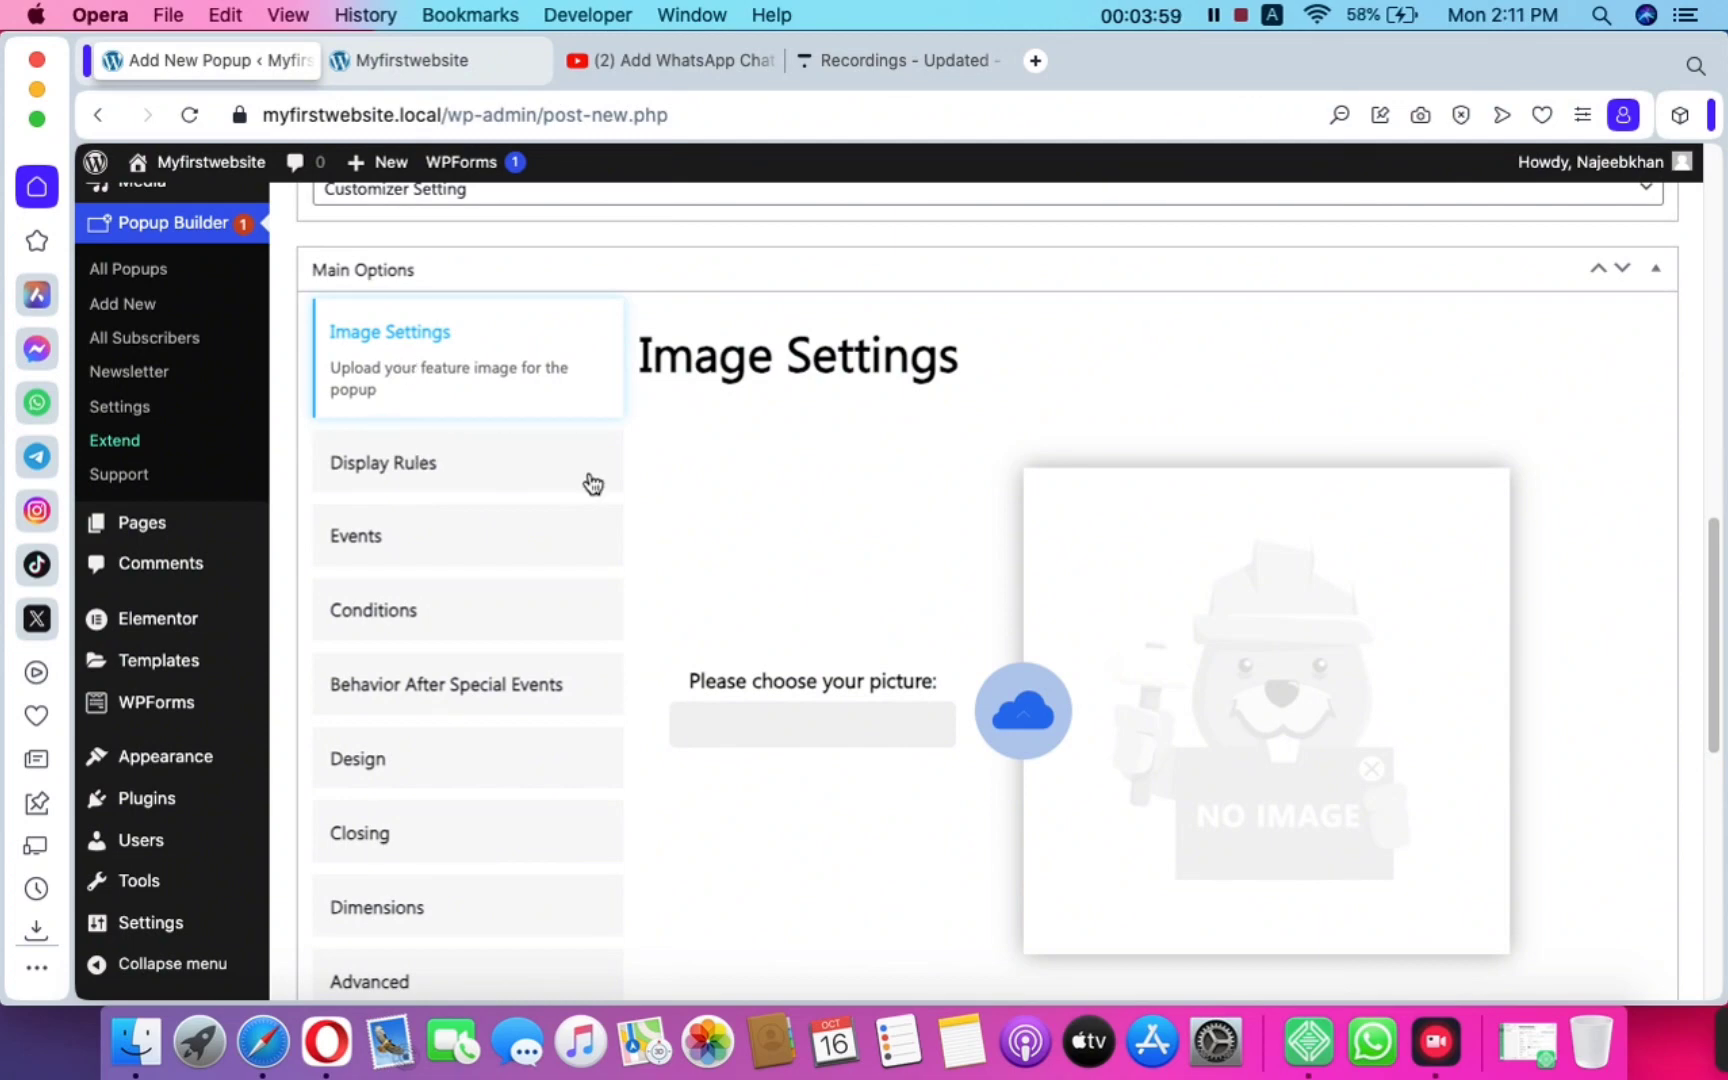
pyautogui.click(452, 60)
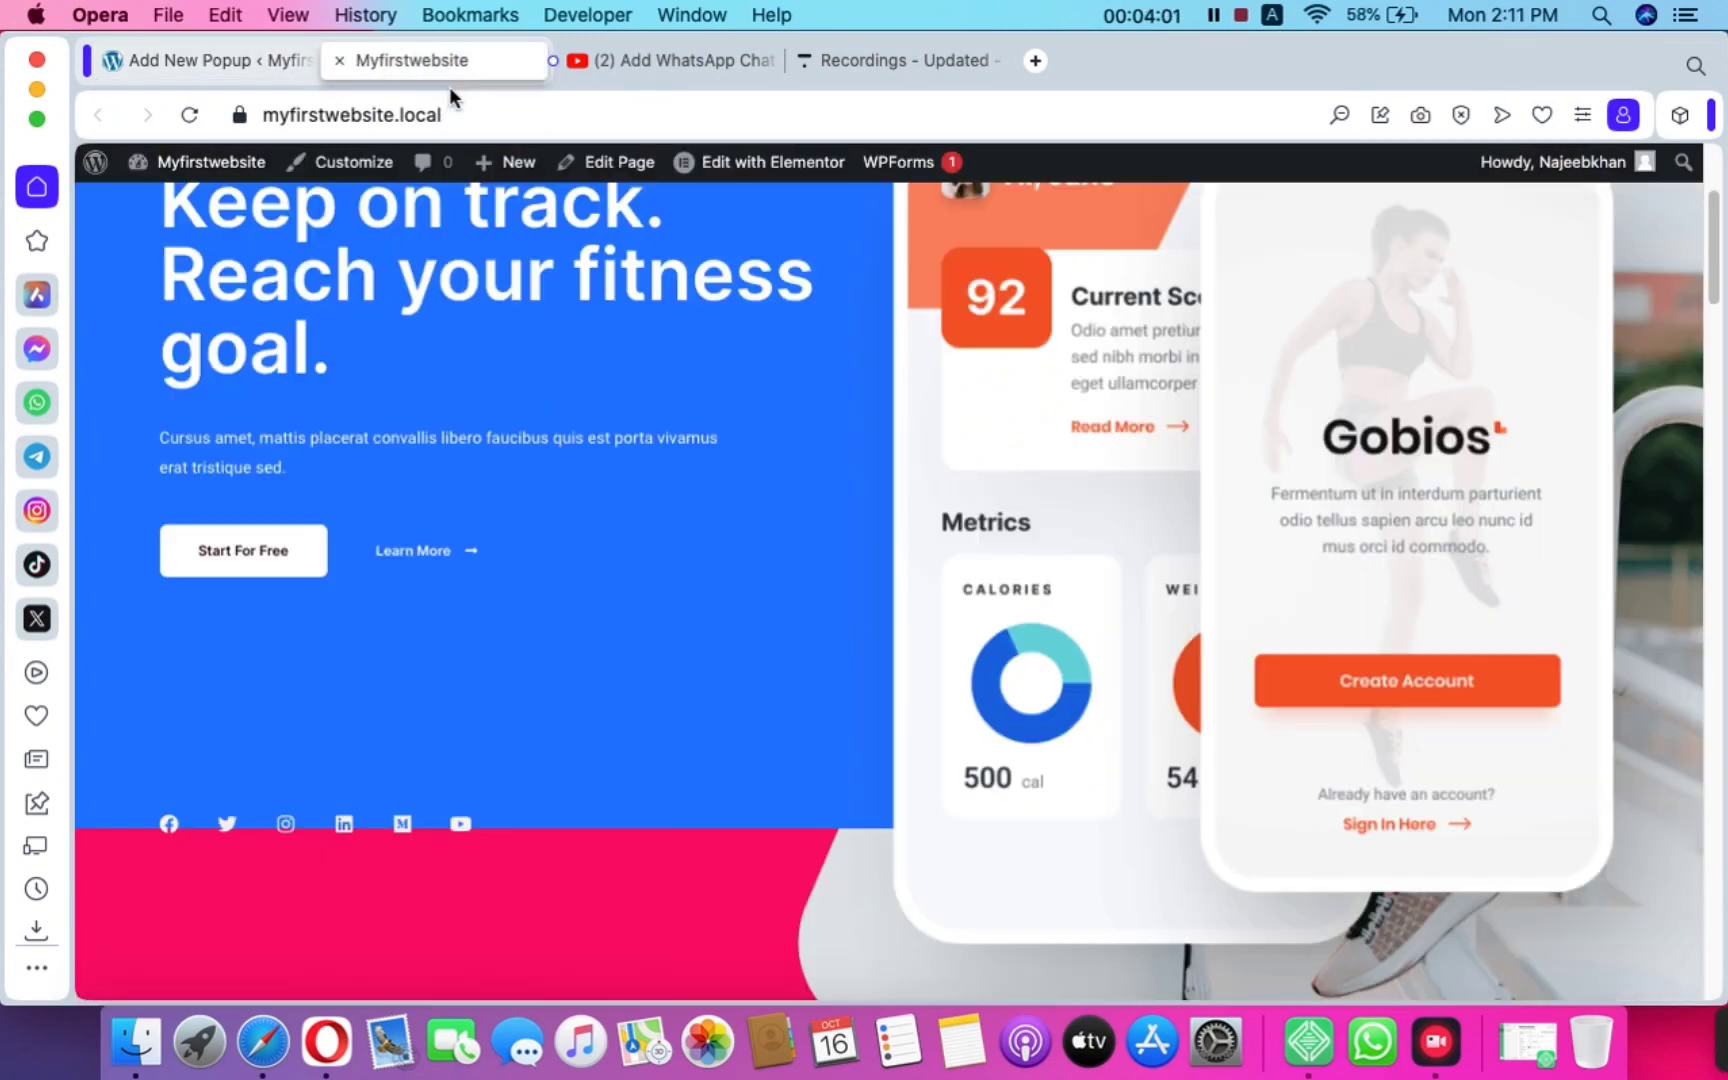
pyautogui.click(275, 59)
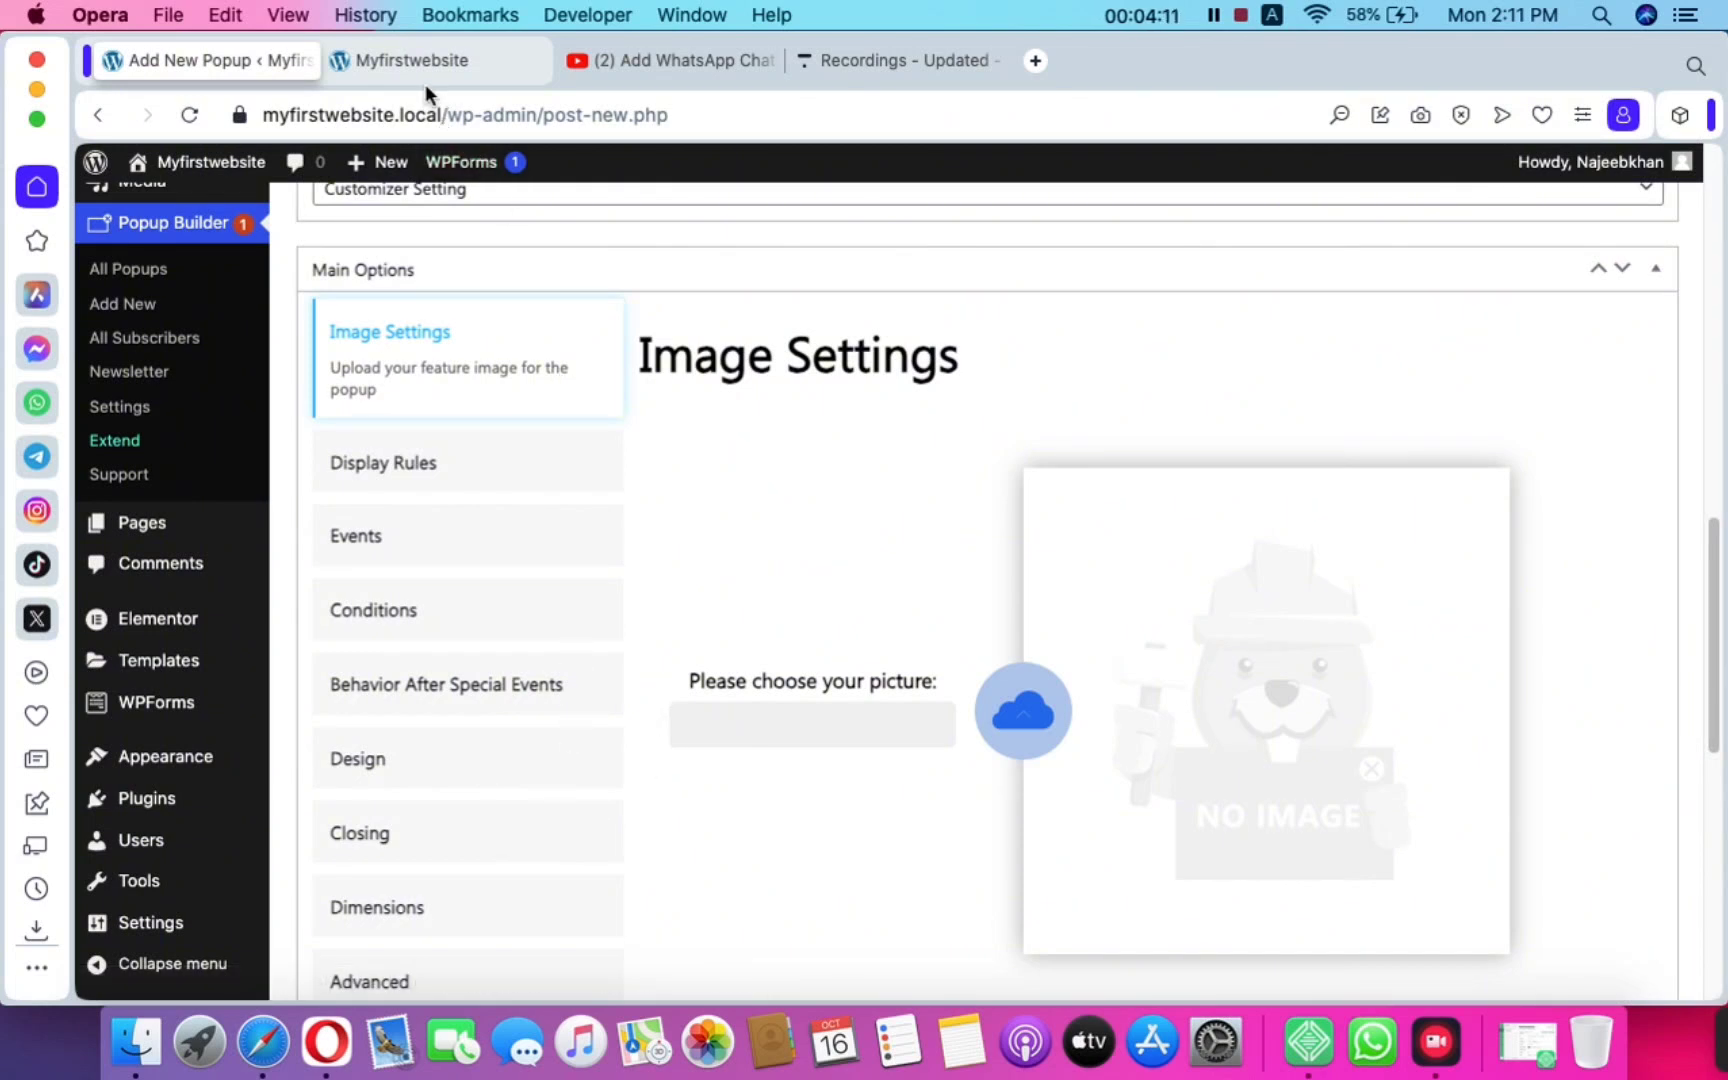
# Choose the yellow "Install XAMPP on Mac OS X" thumbnail from the media library as the popup's picture
pyautogui.scroll(-3, 624, 600)
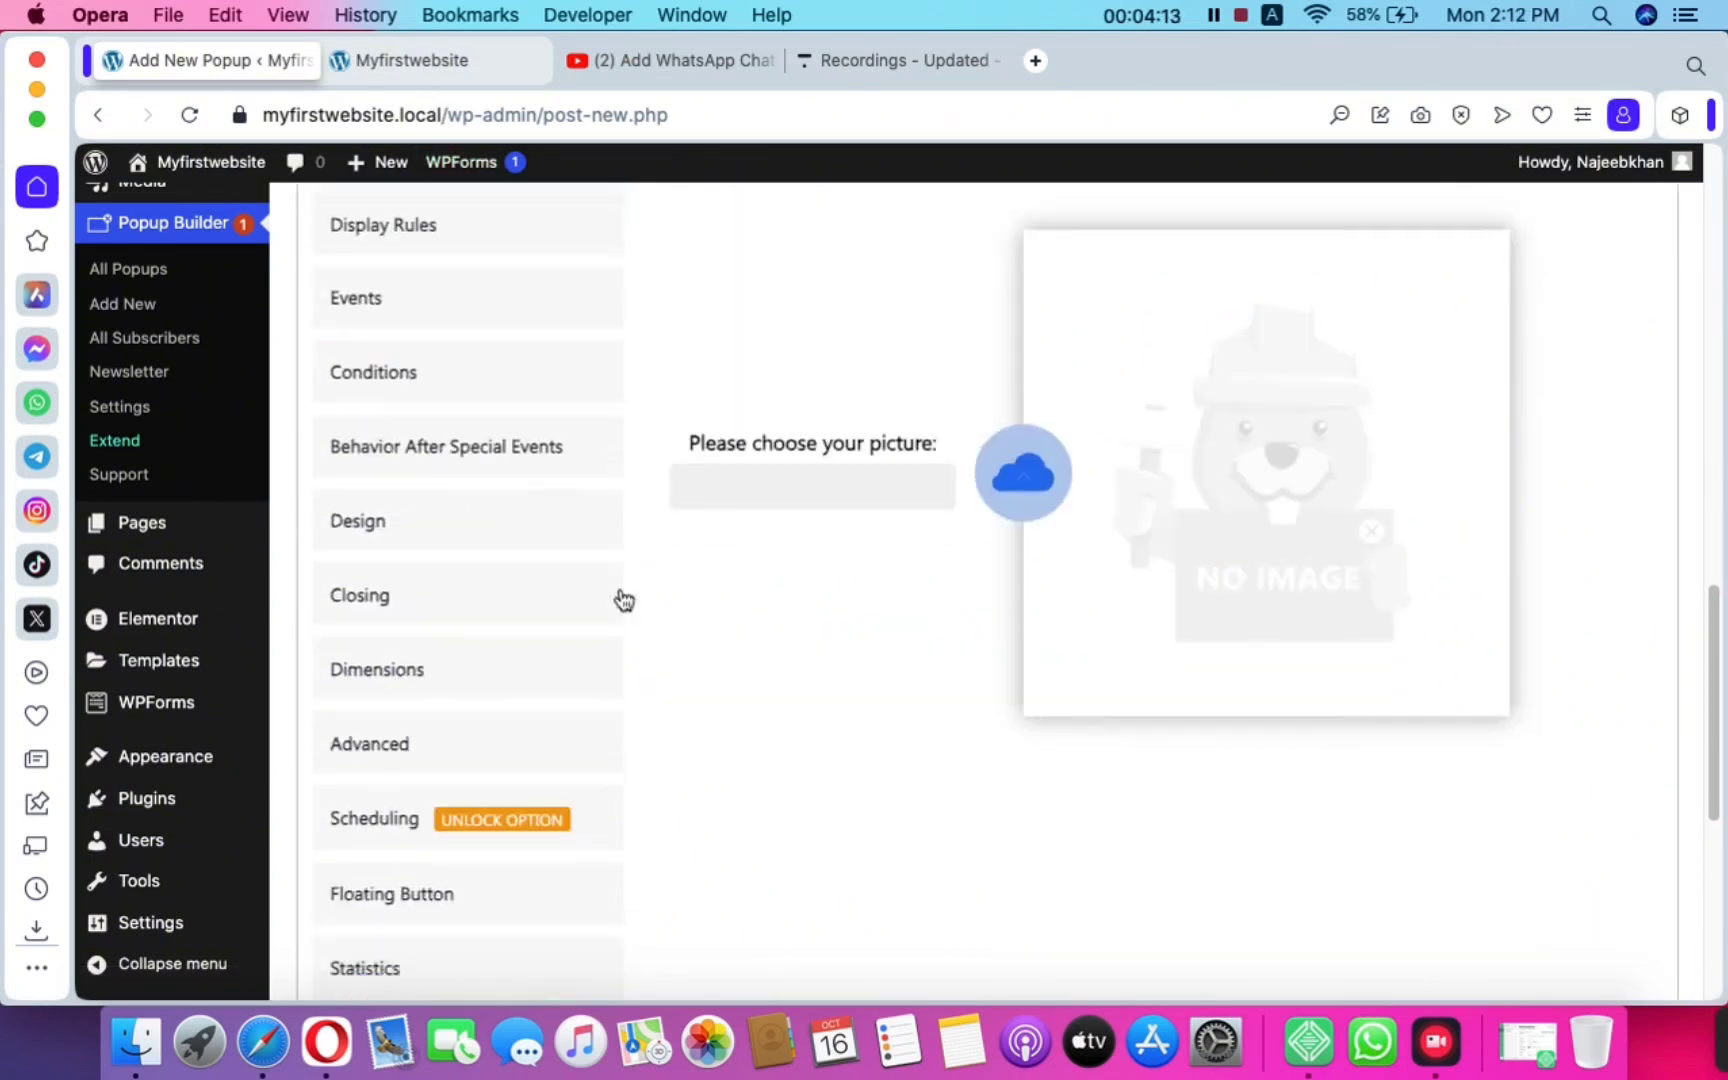
pyautogui.click(1010, 470)
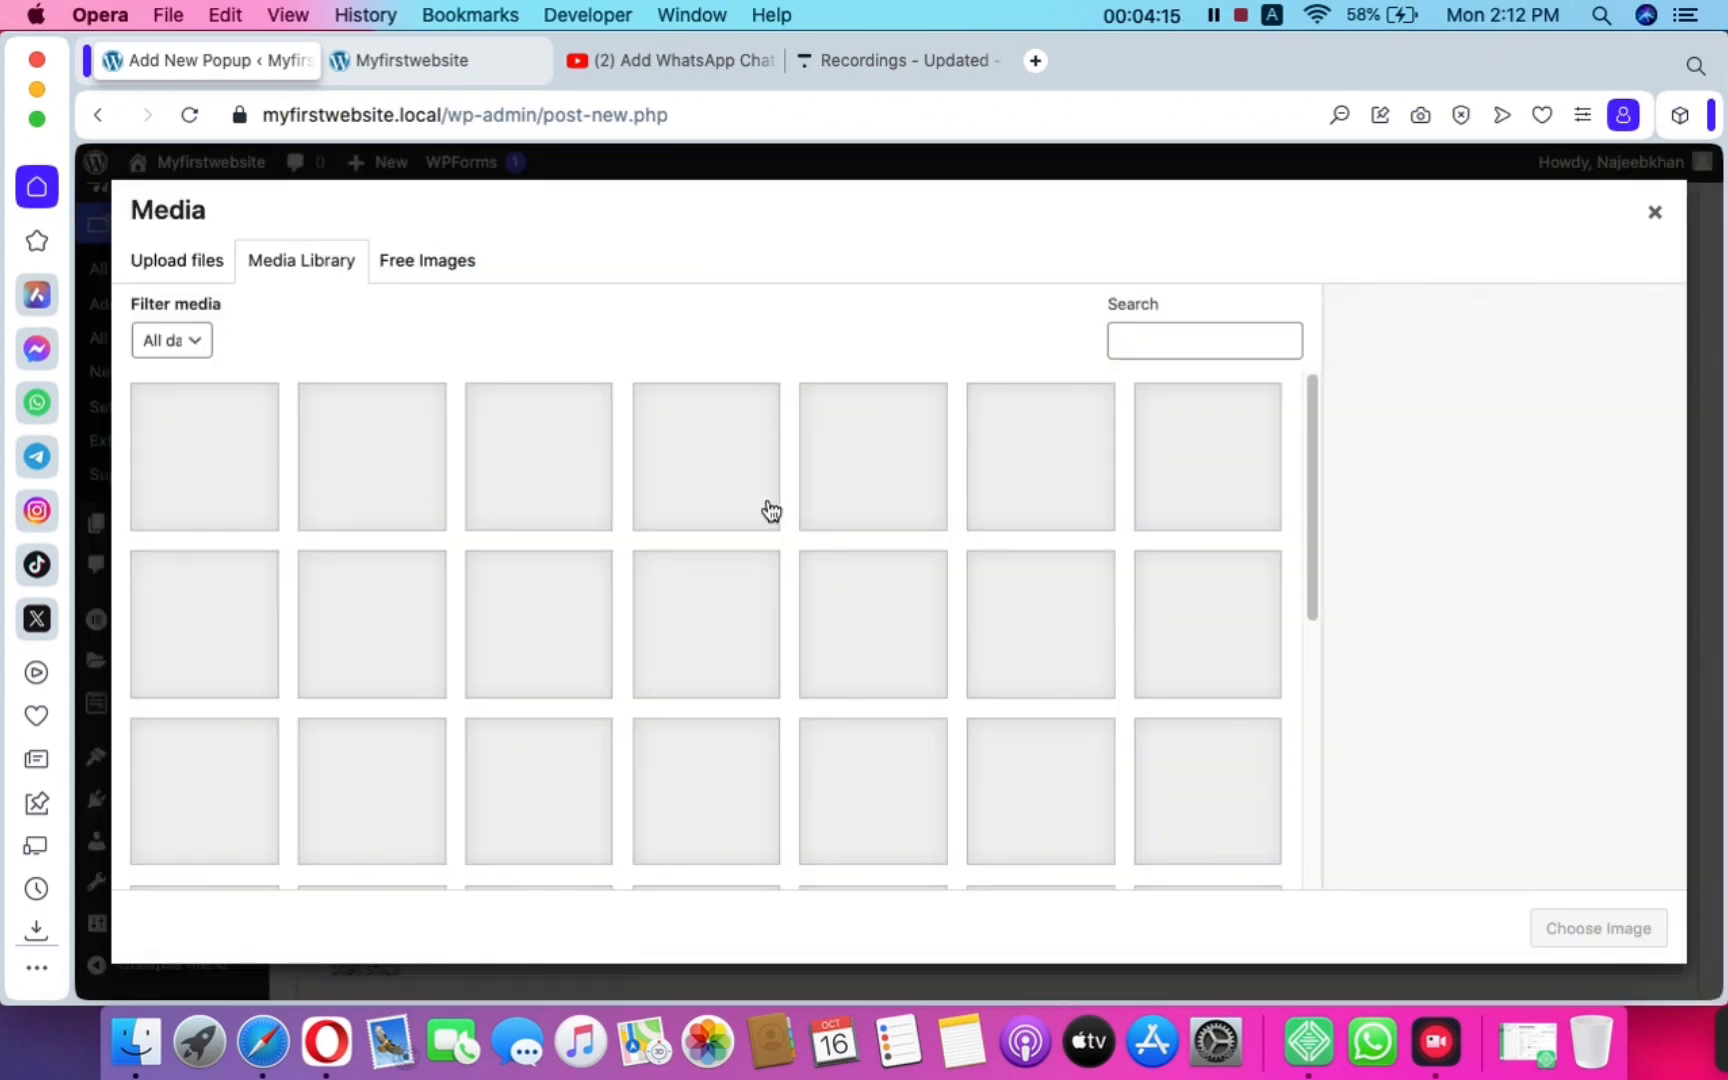
pyautogui.scroll(-3, 552, 544)
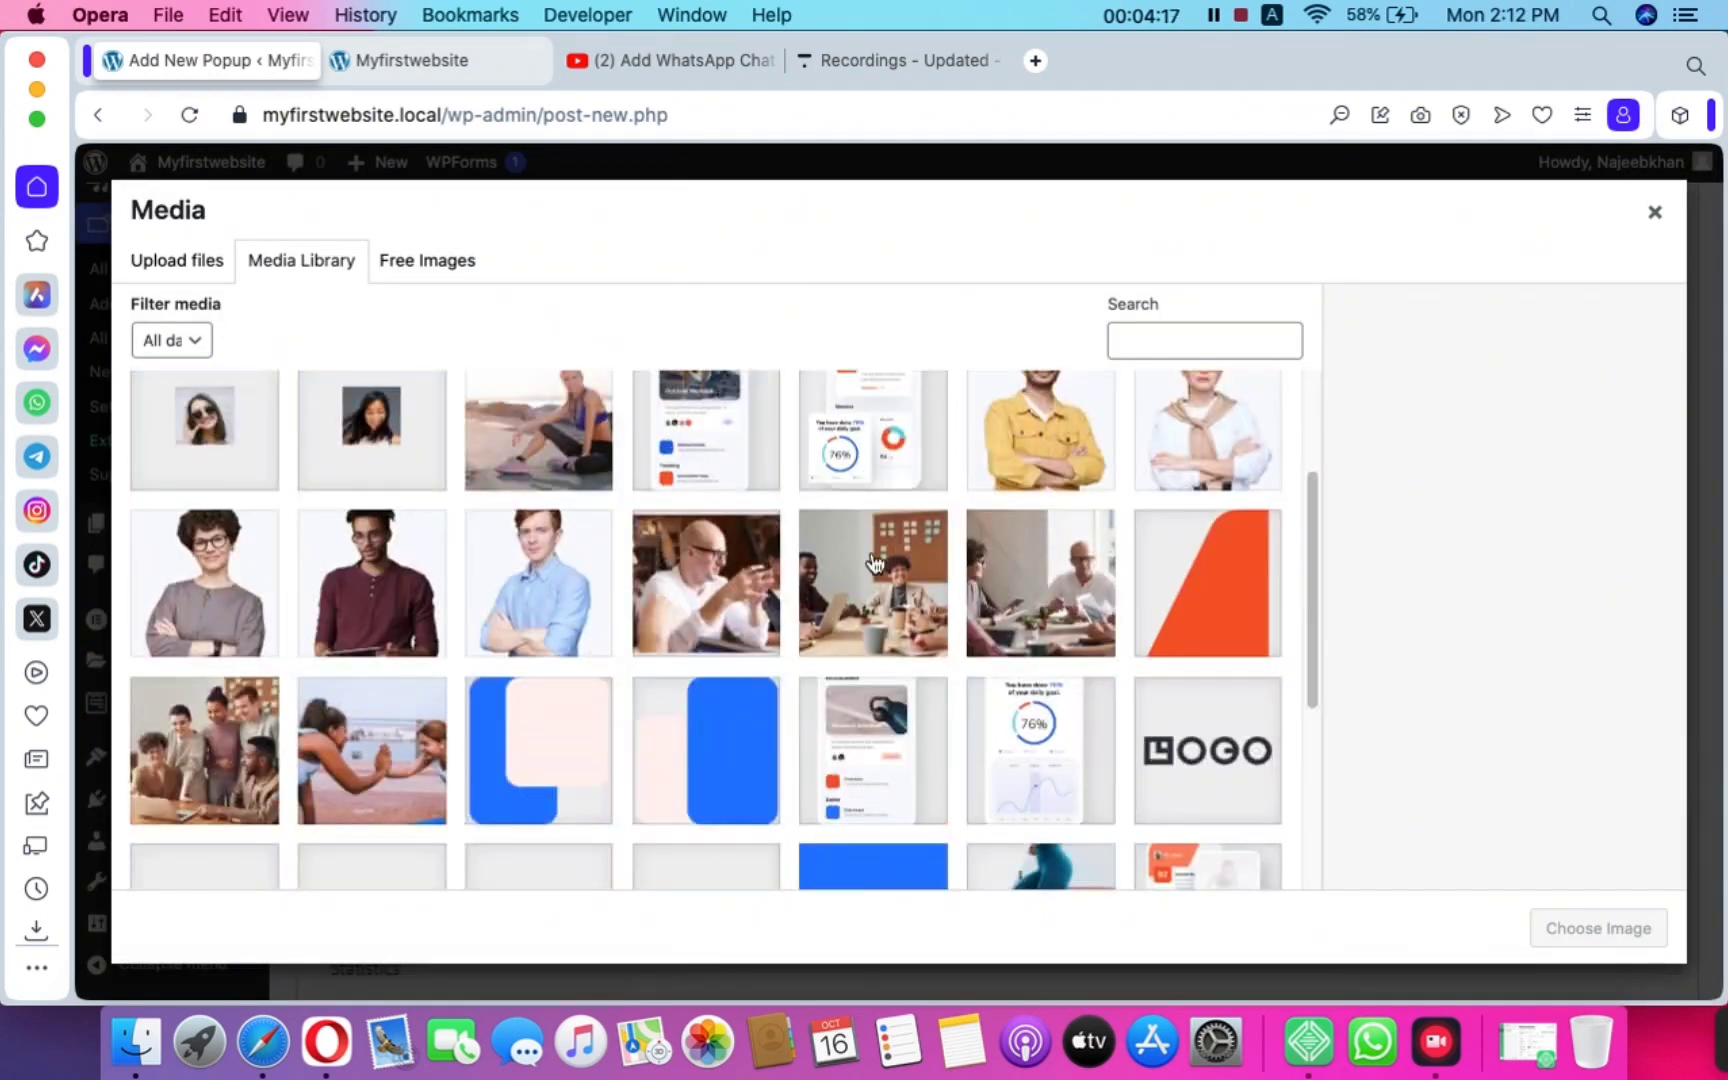
pyautogui.scroll(-5, 876, 553)
pyautogui.scroll(10, 876, 553)
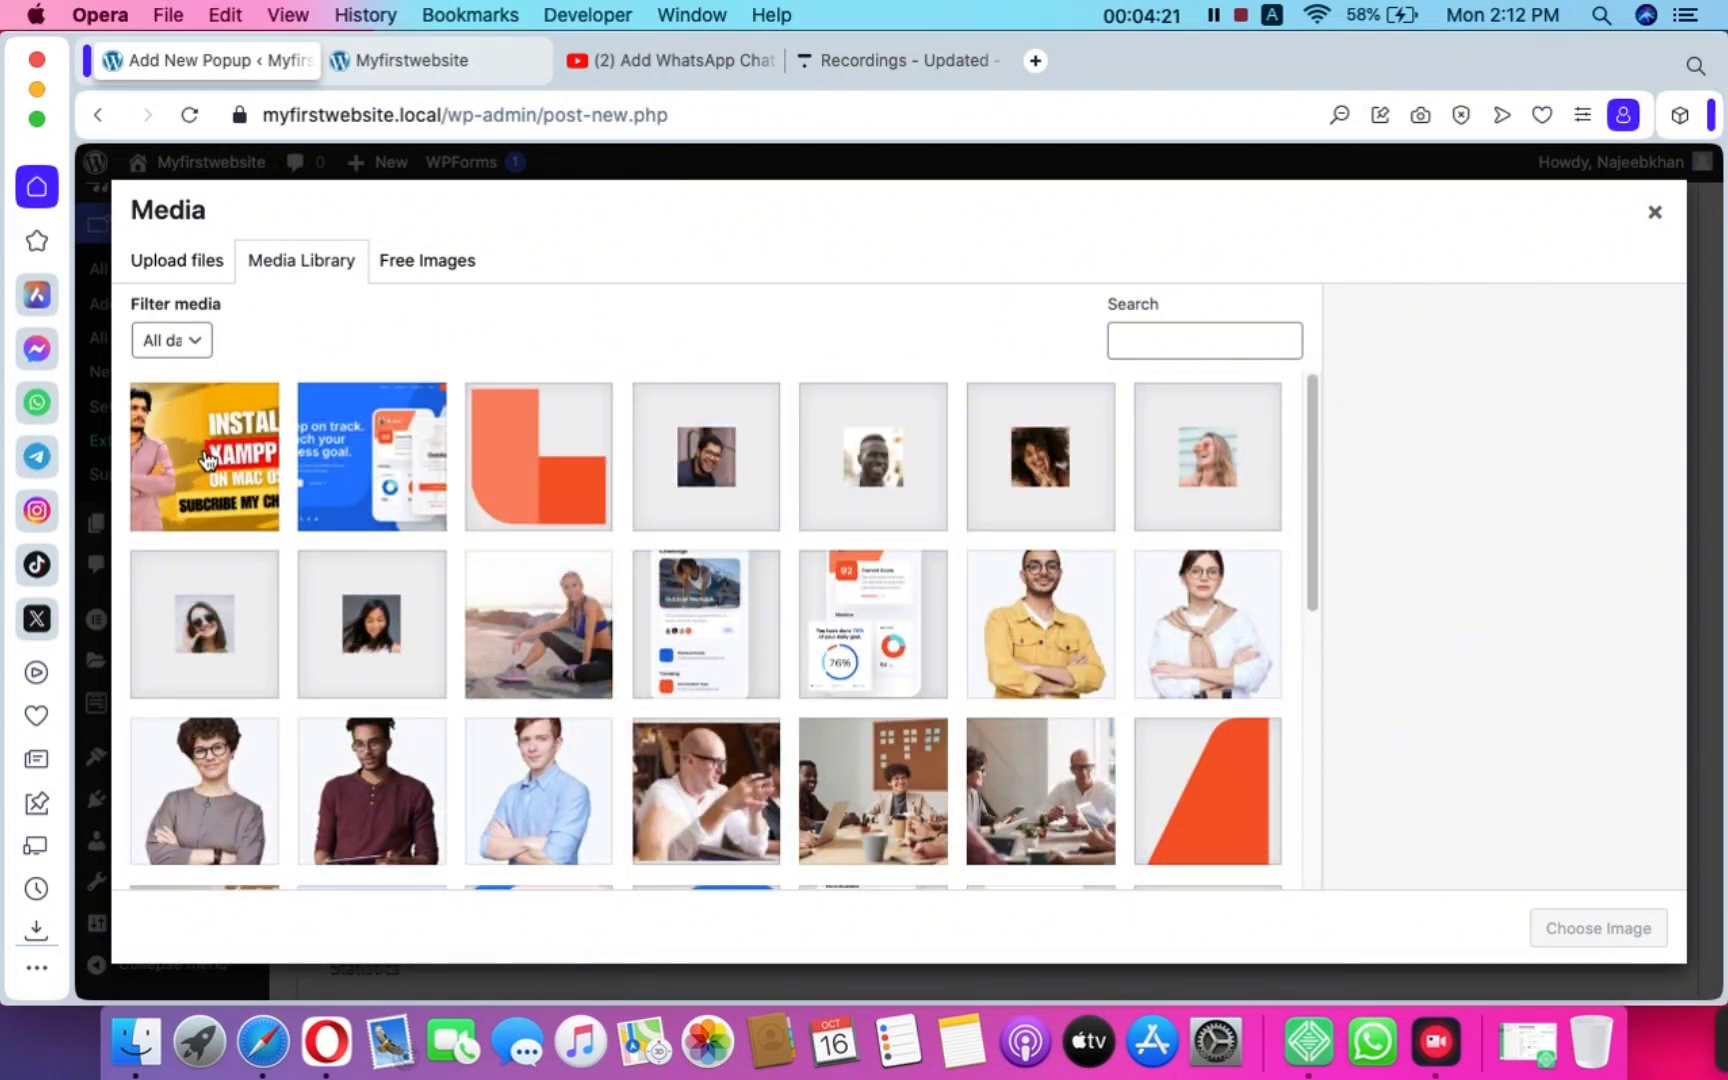
pyautogui.click(208, 459)
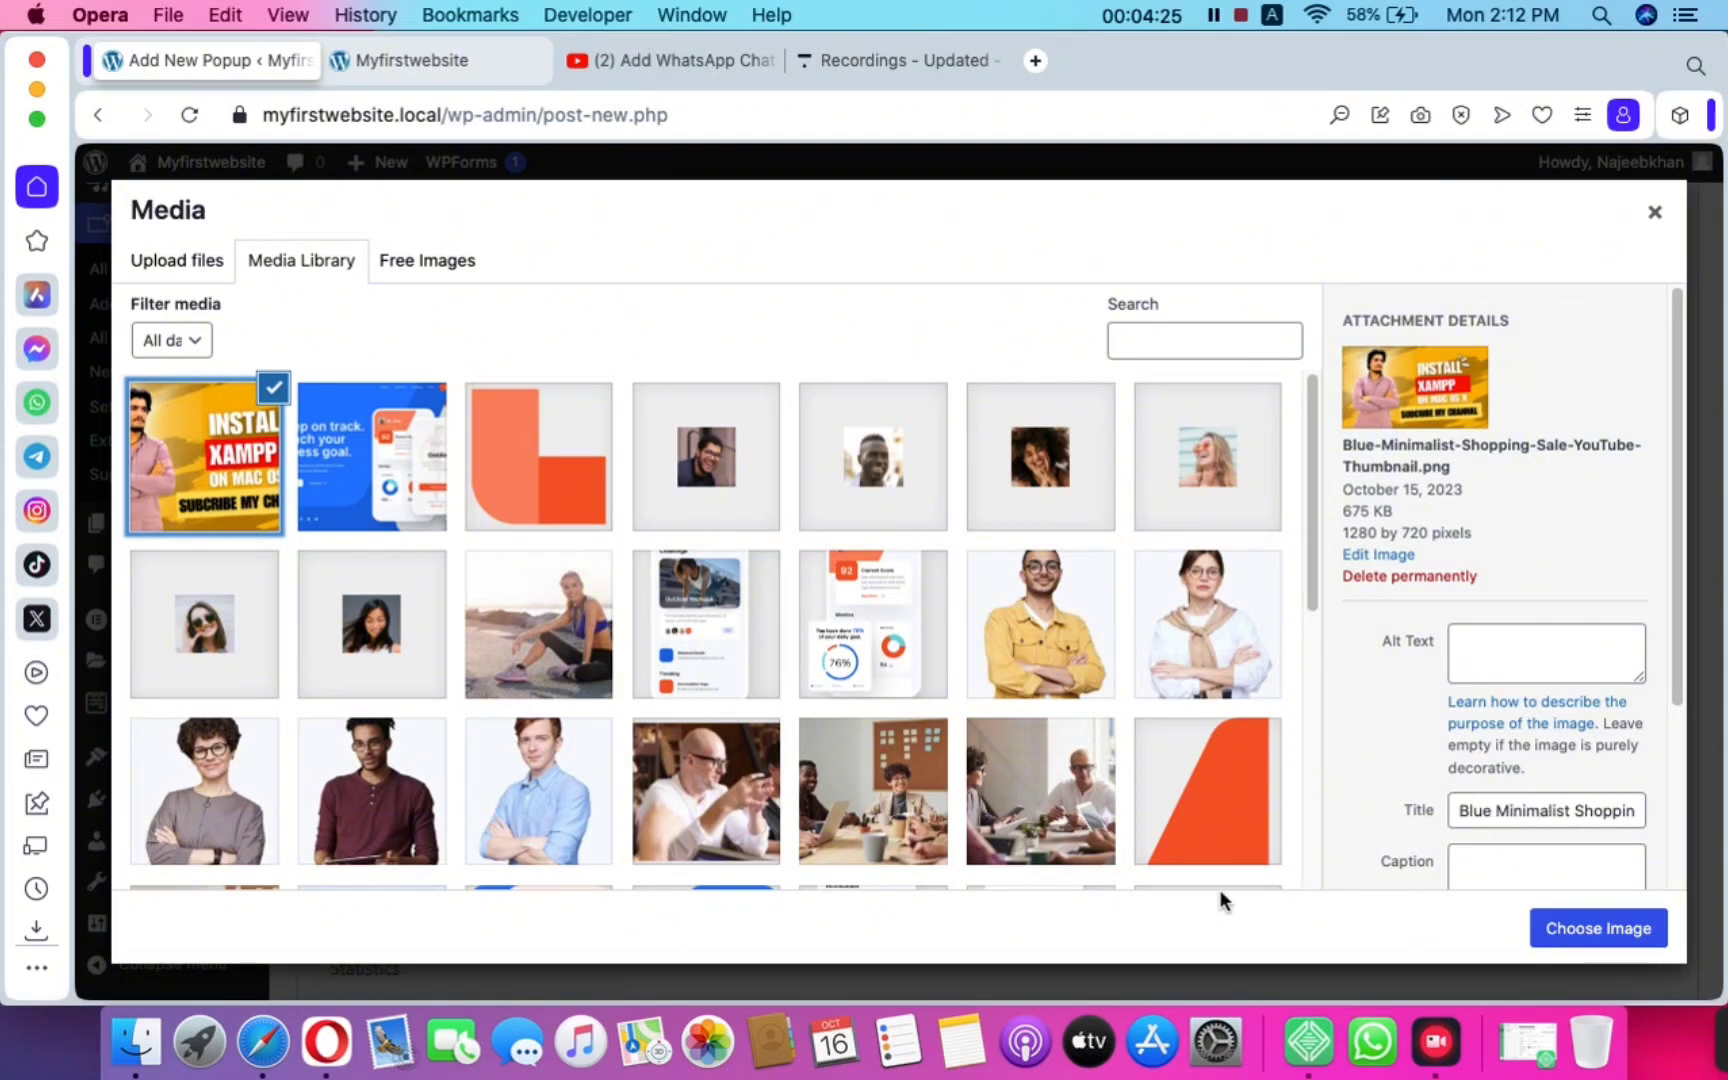
pyautogui.click(1605, 933)
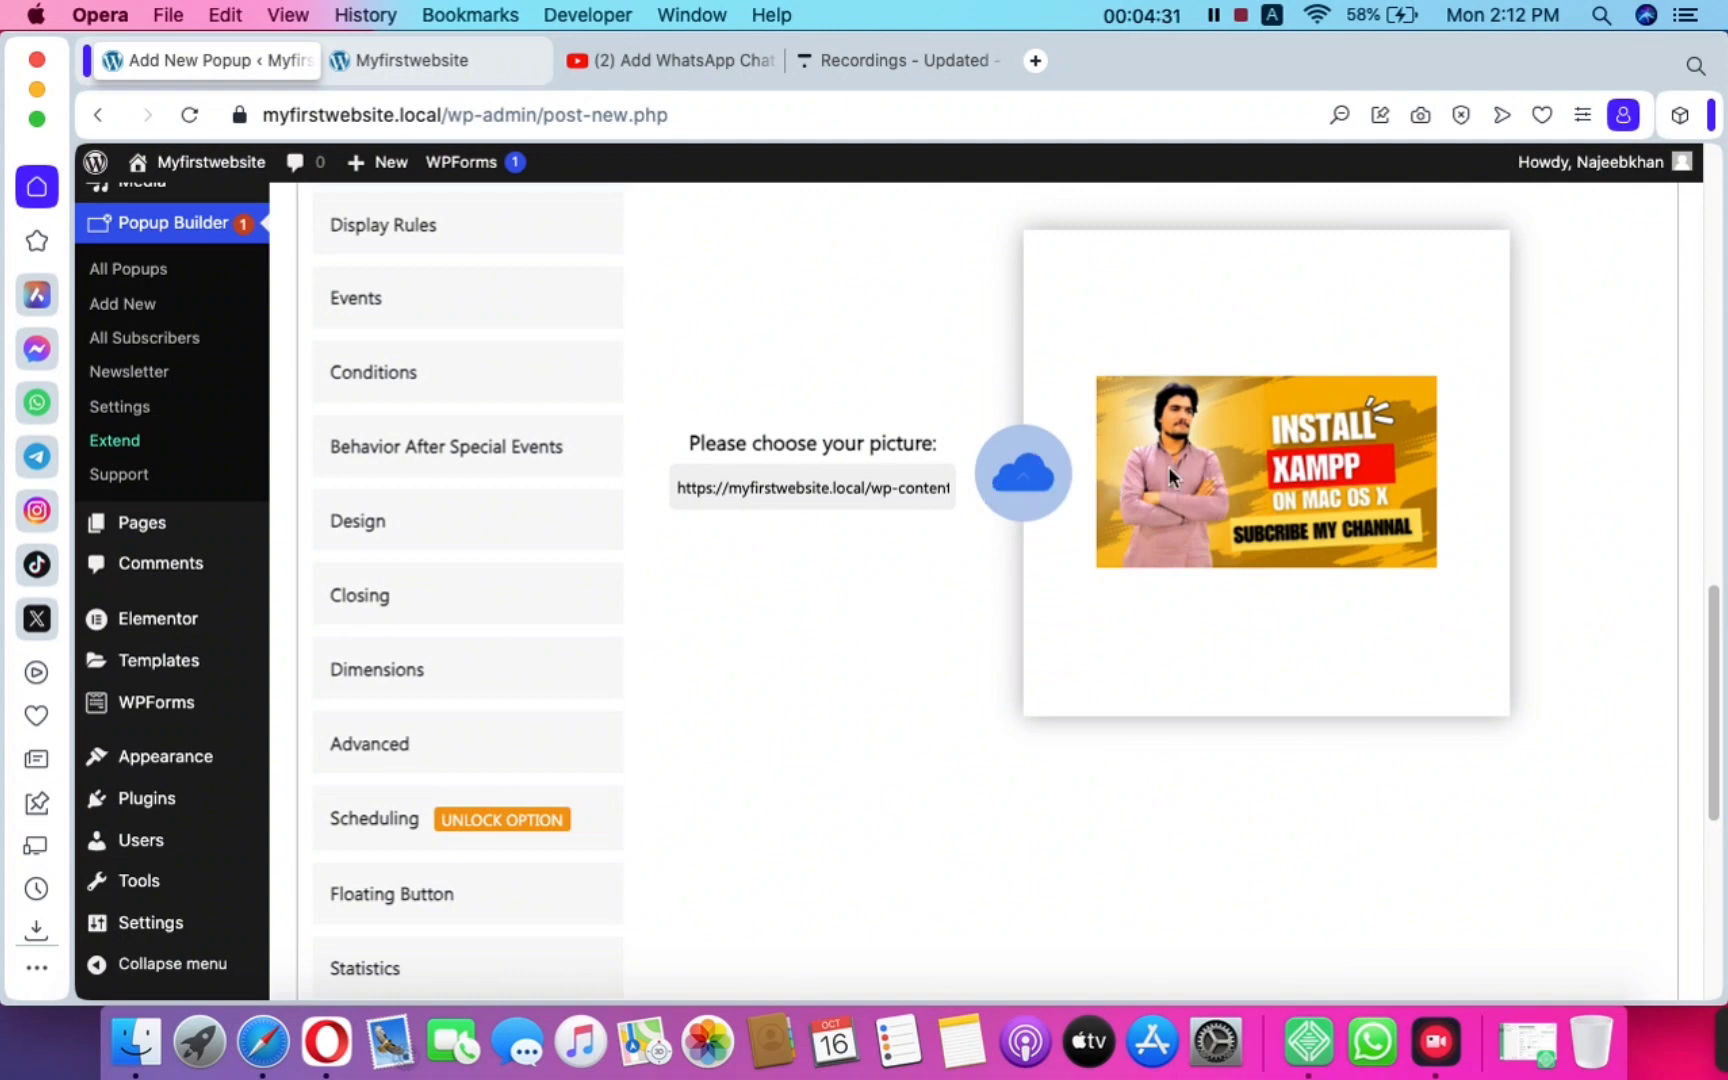
# Review the available display rules for the popup and choose Everywhere
pyautogui.scroll(-1, 600, 440)
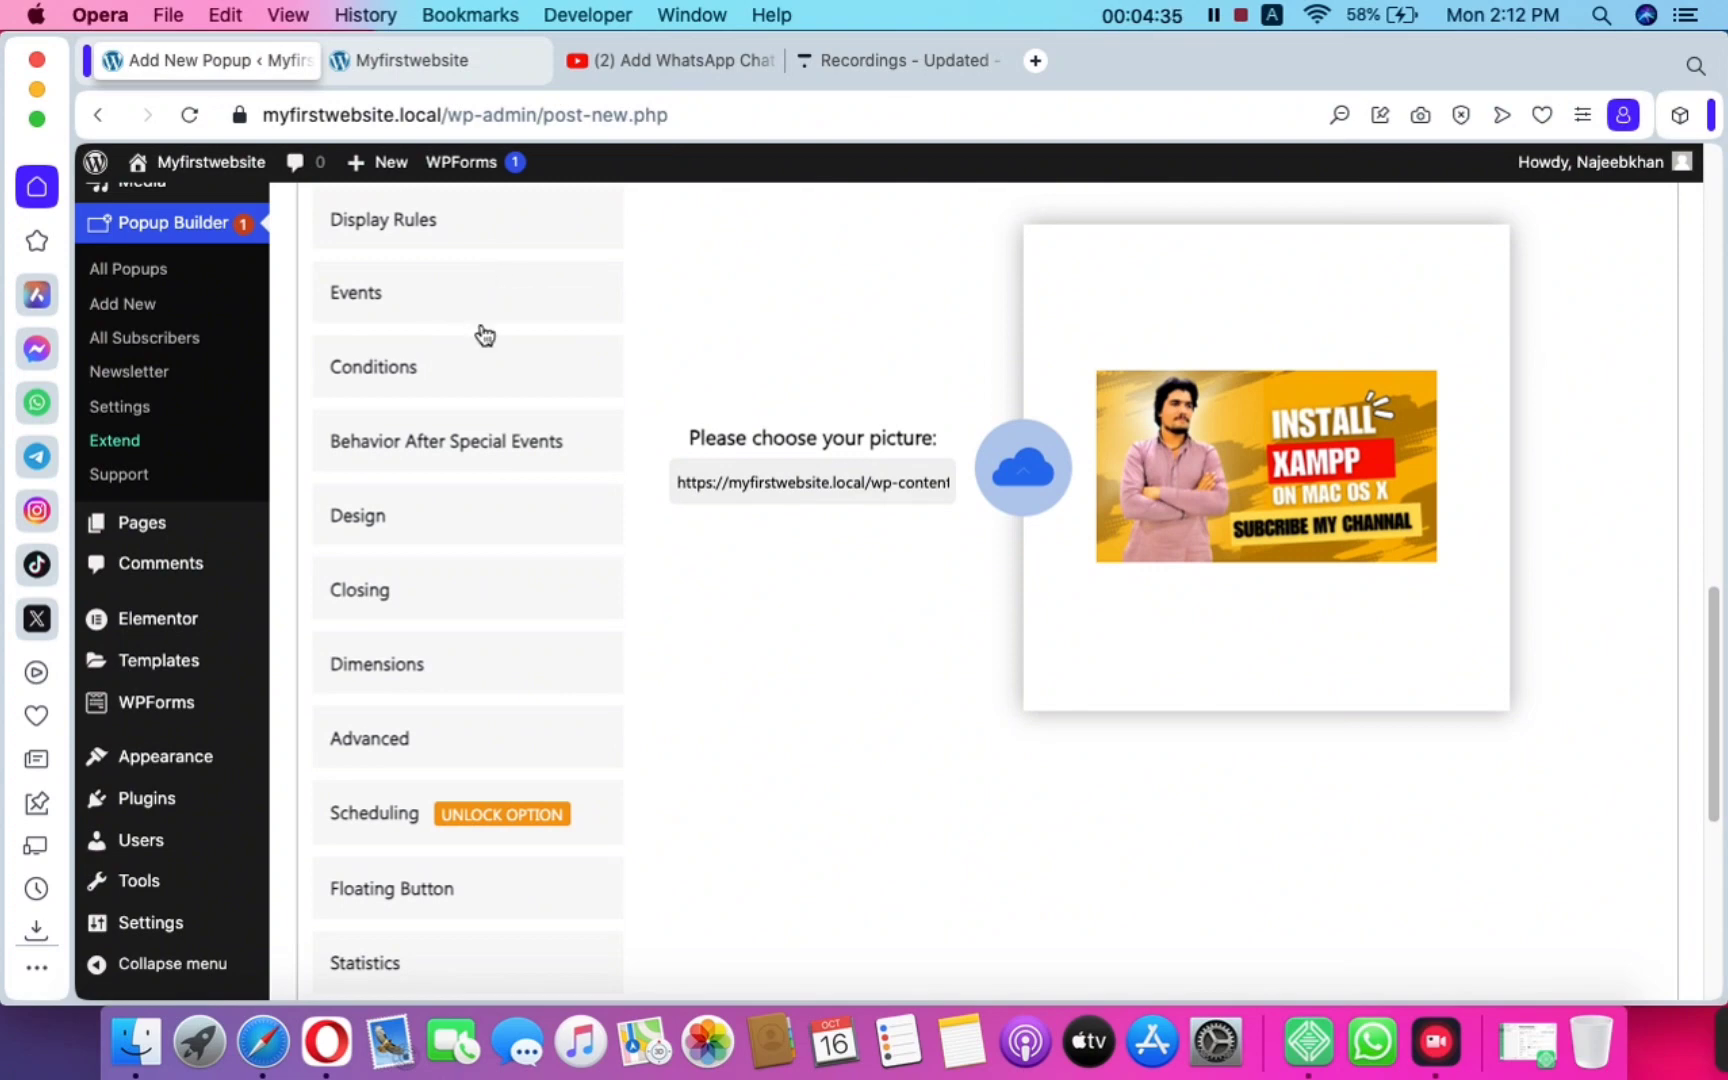
pyautogui.scroll(3, 470, 400)
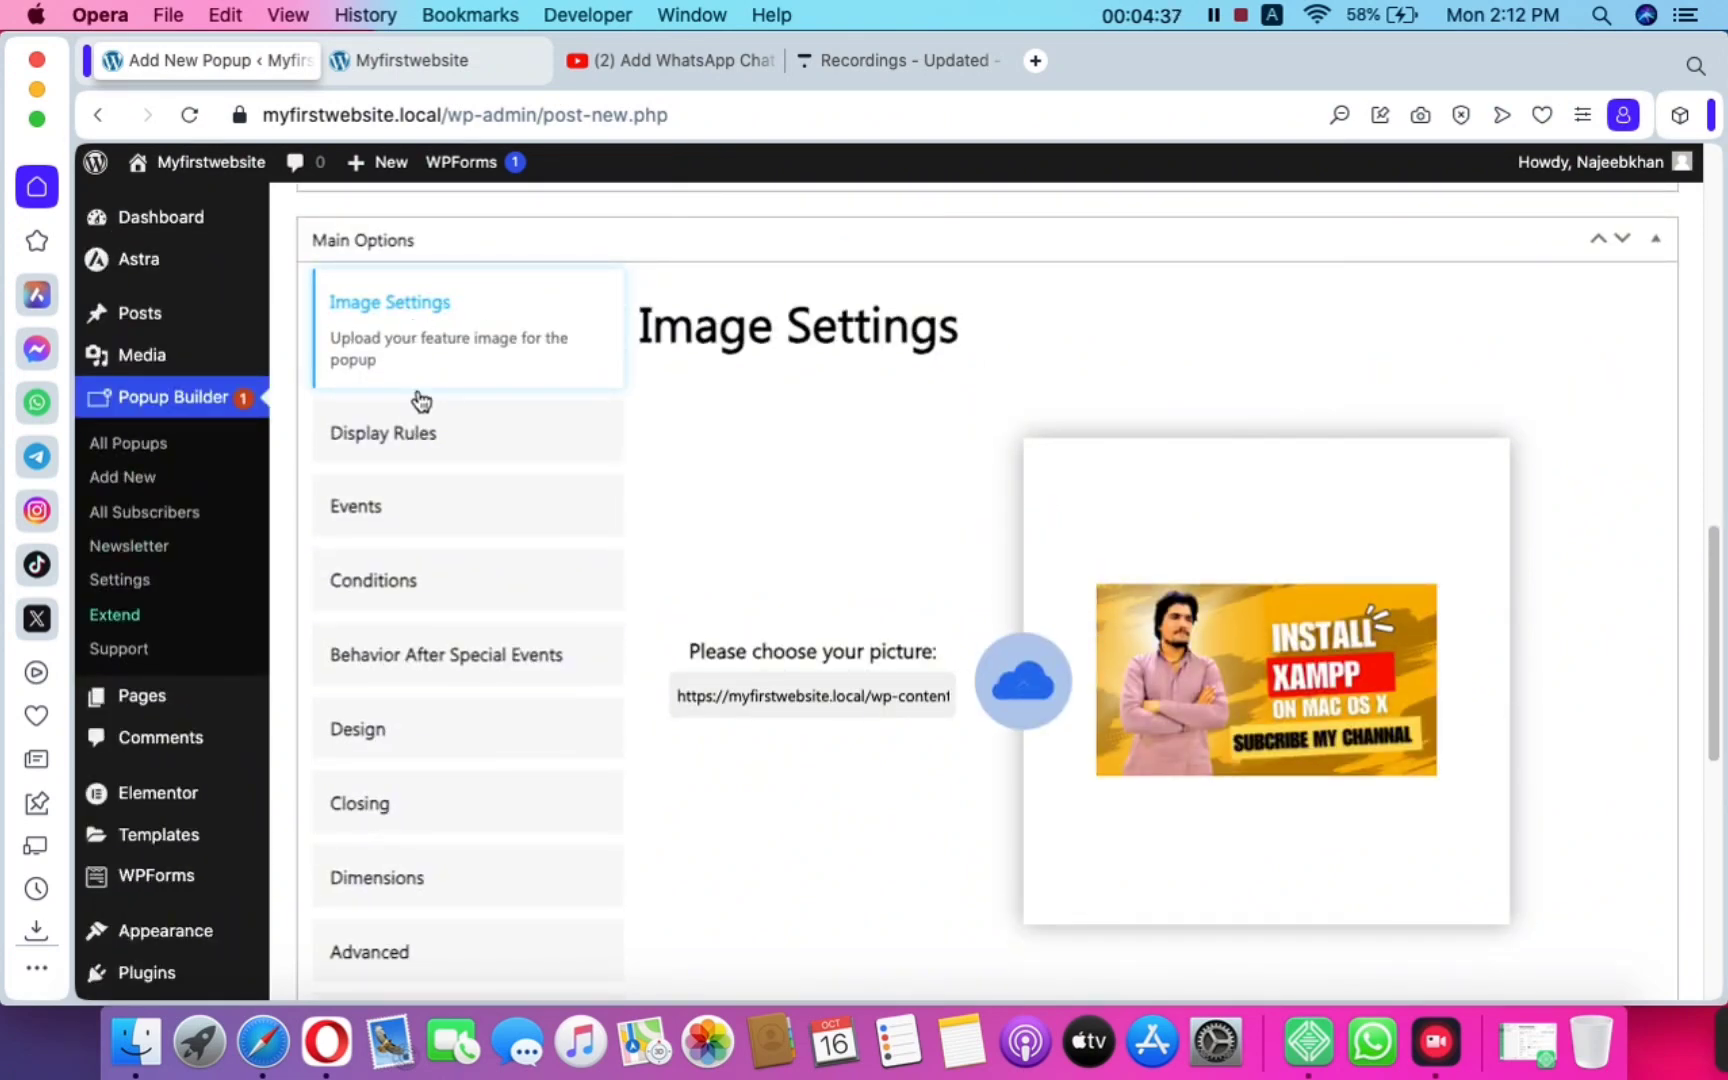
pyautogui.click(424, 432)
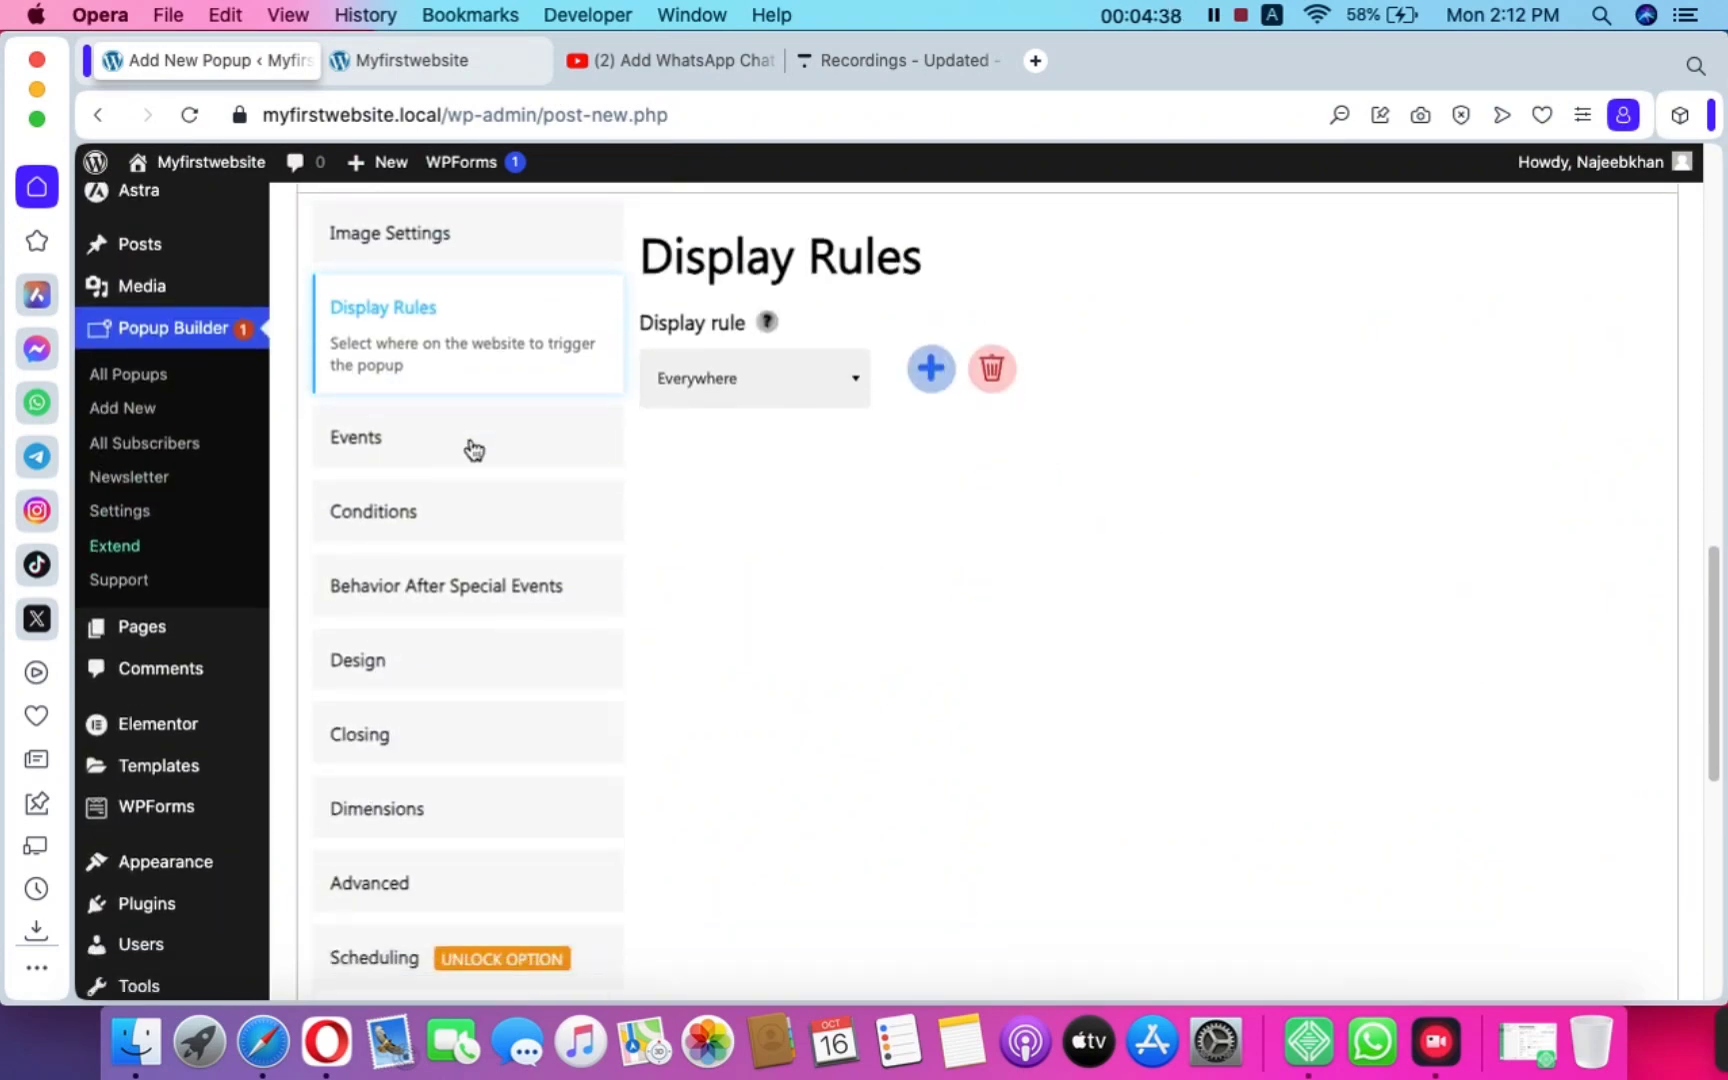
pyautogui.click(827, 377)
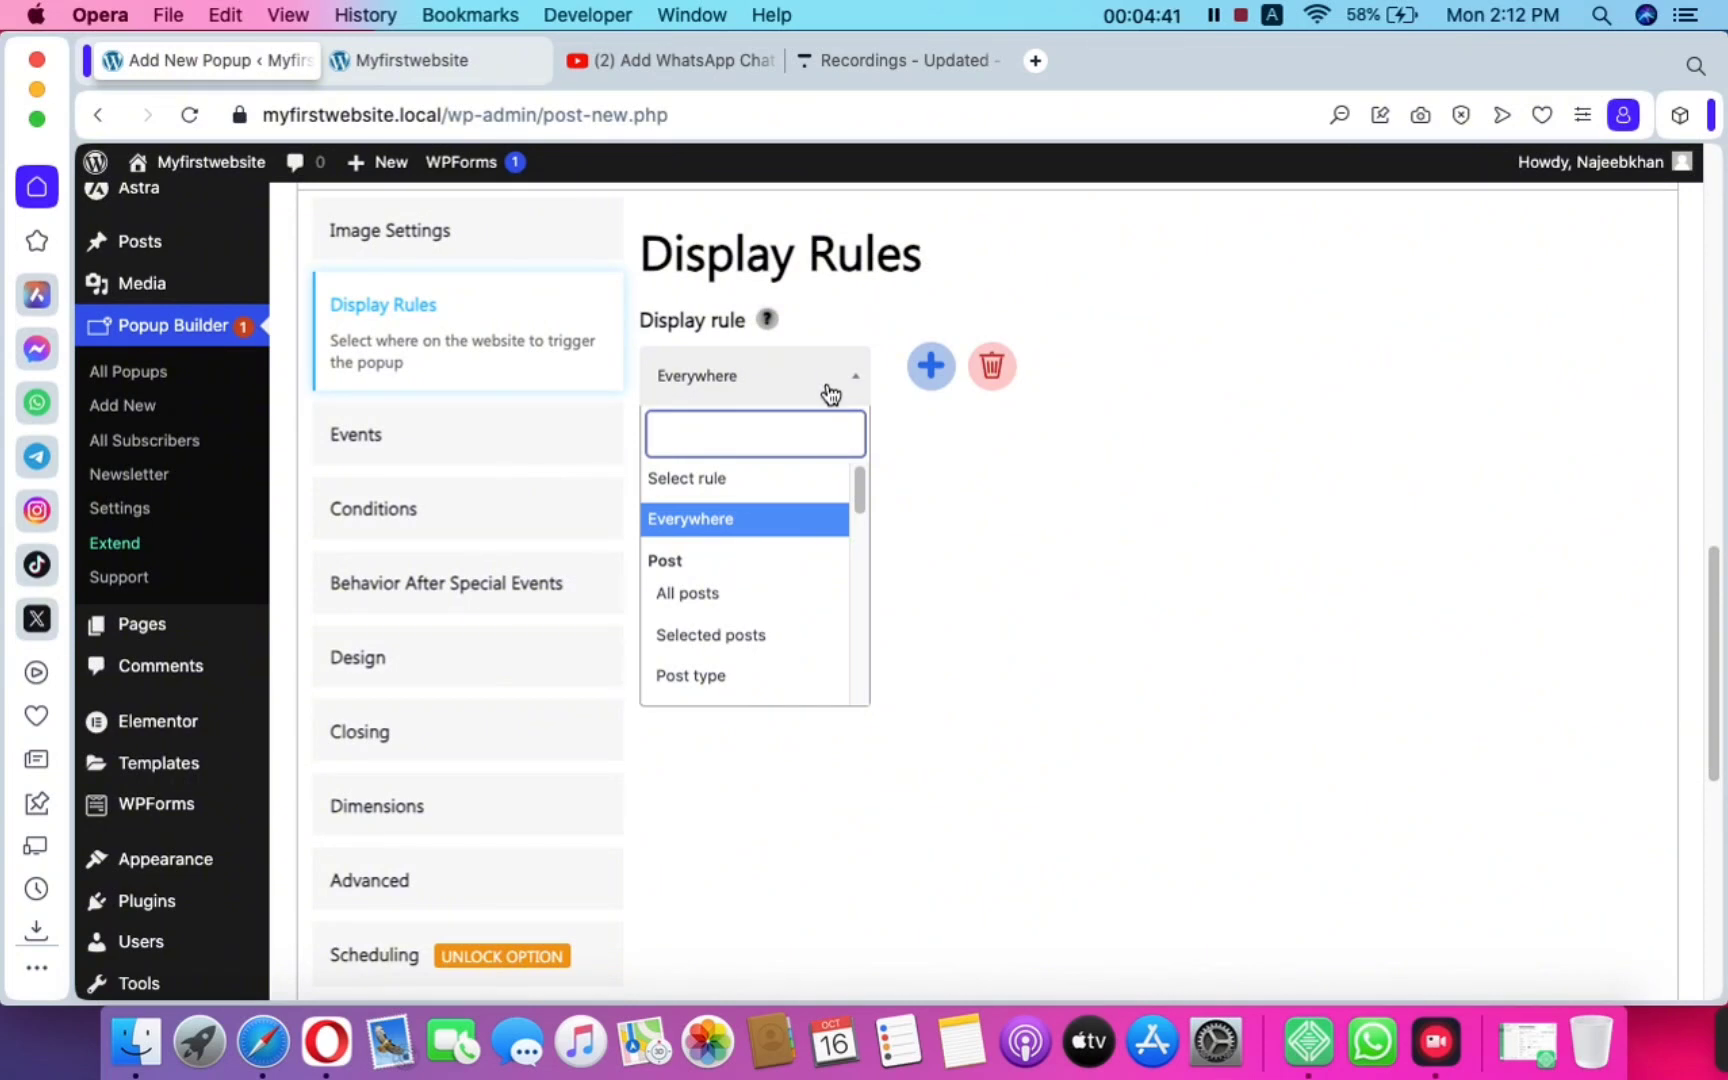
pyautogui.scroll(-2, 756, 590)
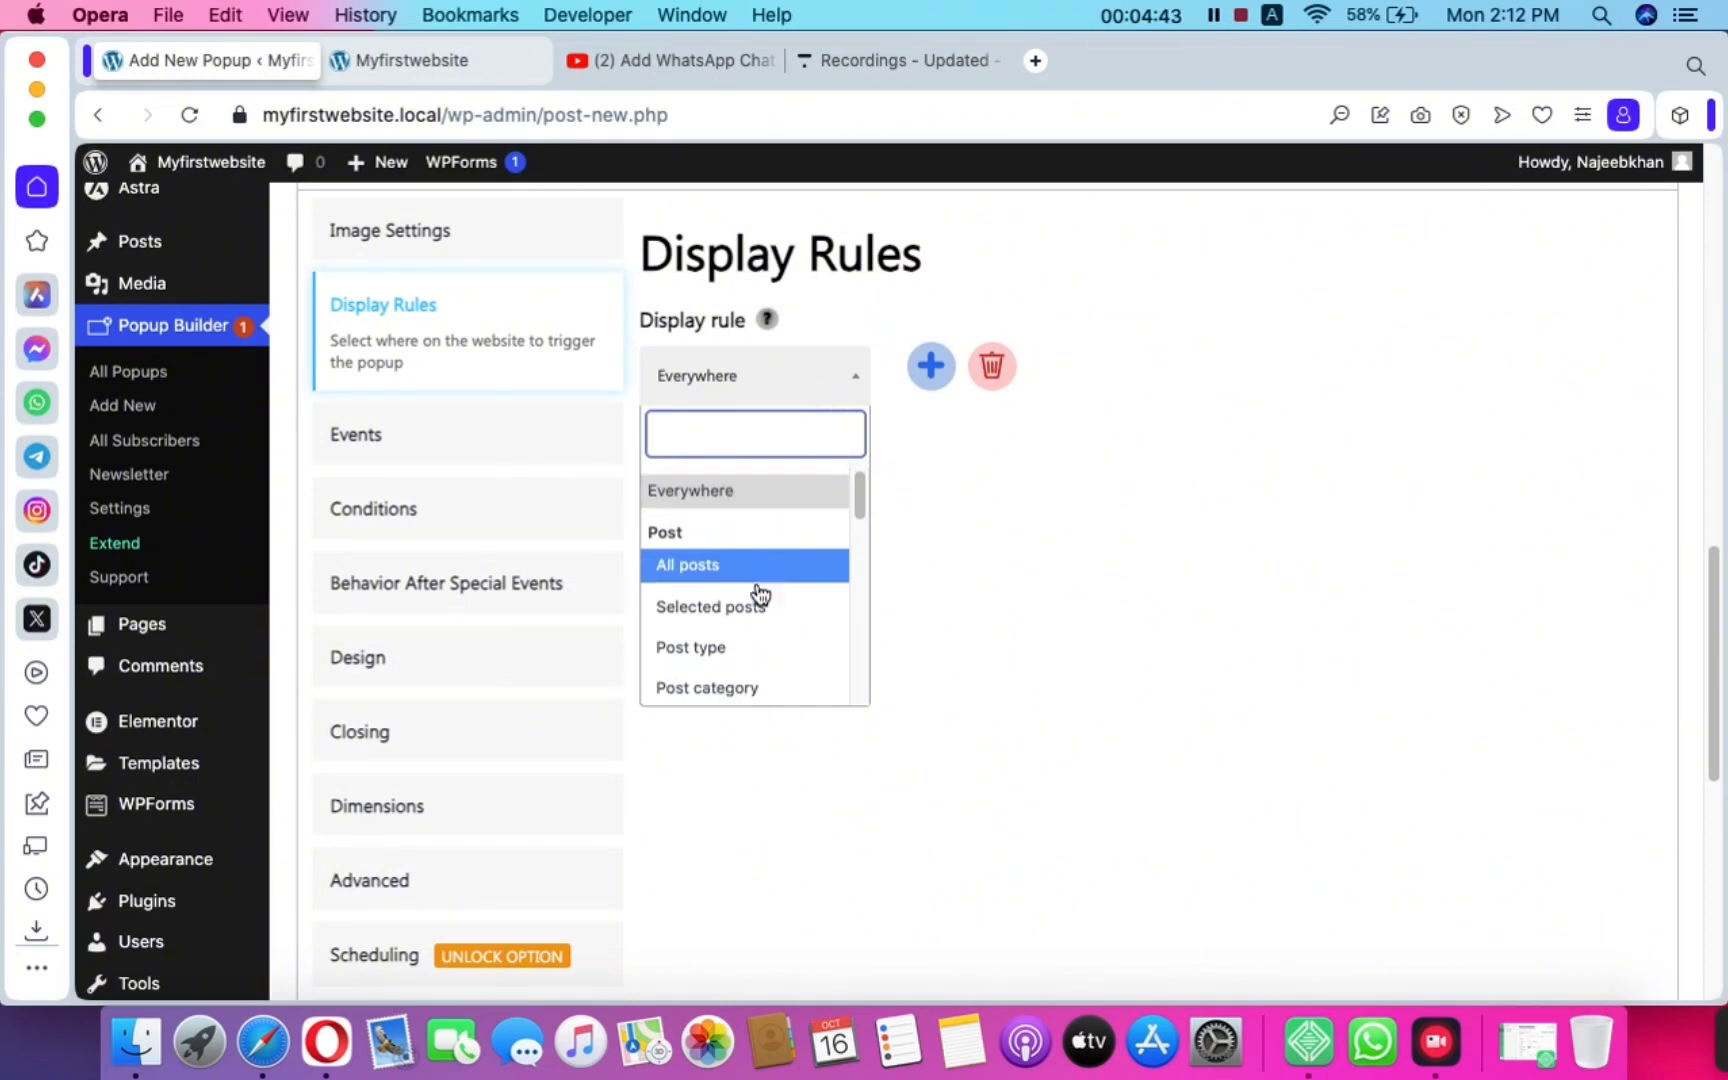
pyautogui.scroll(-6, 760, 590)
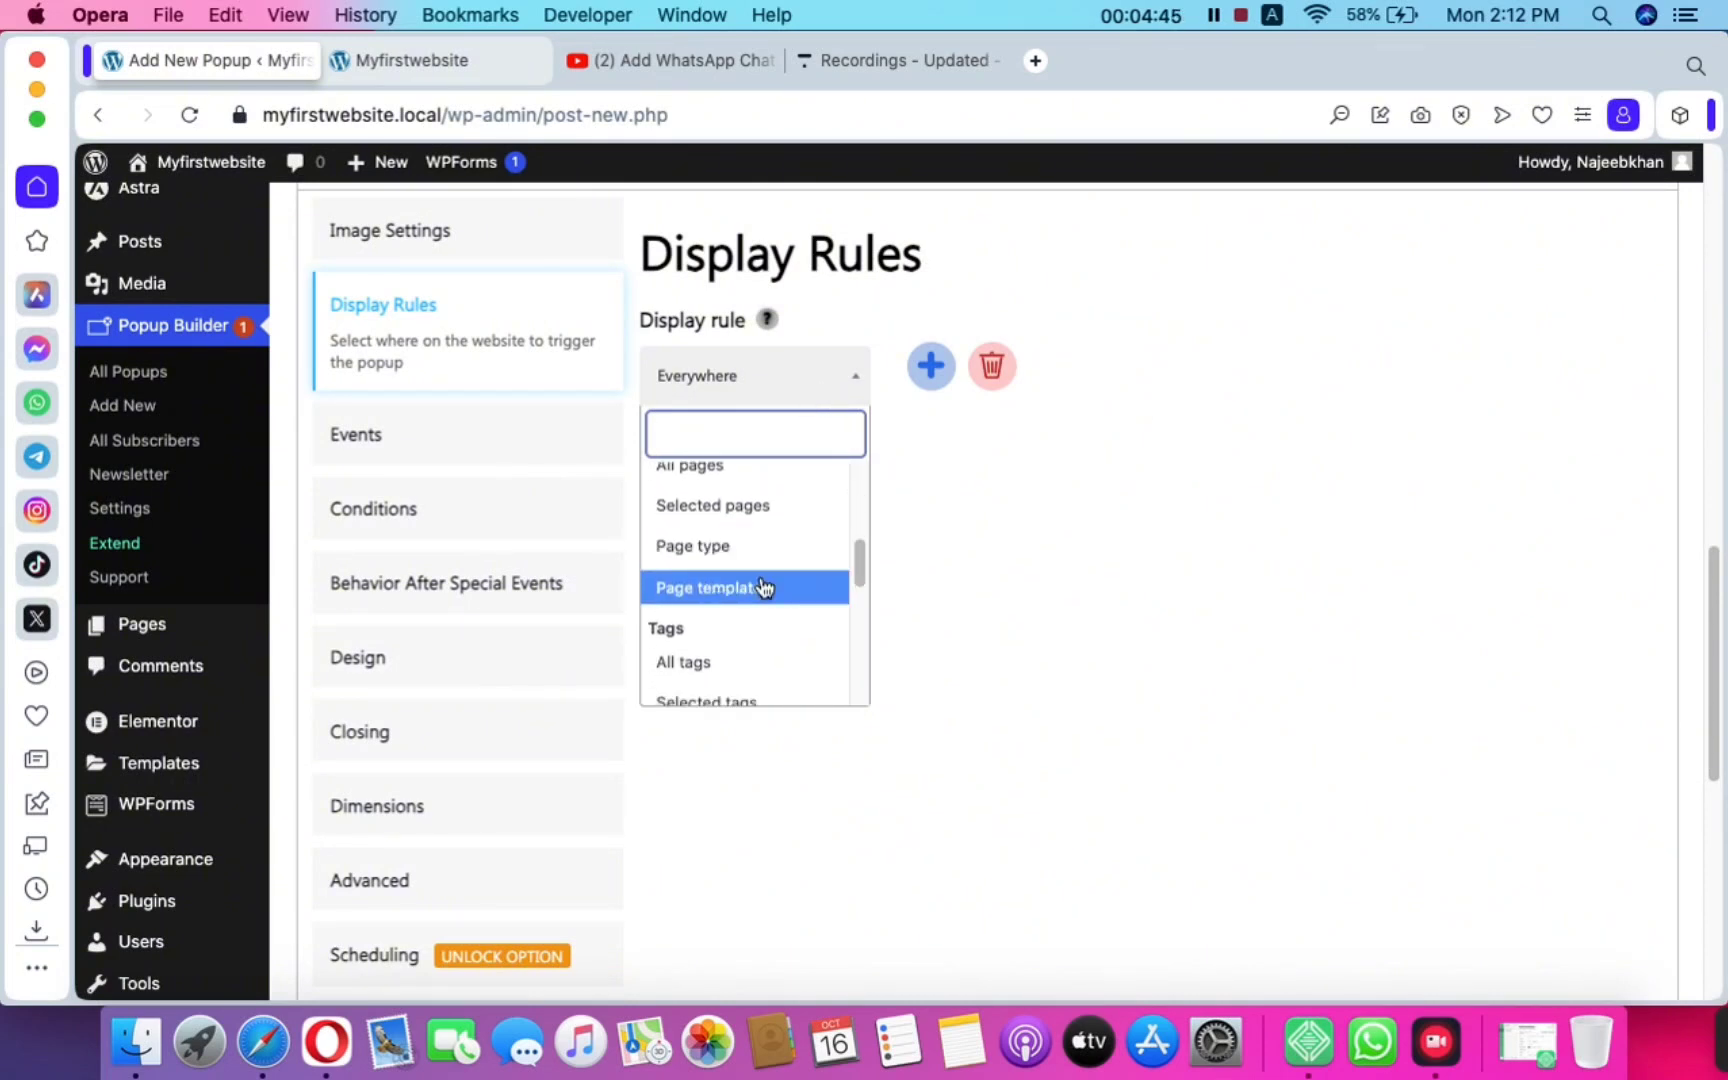
pyautogui.scroll(-6, 760, 580)
pyautogui.scroll(15, 759, 572)
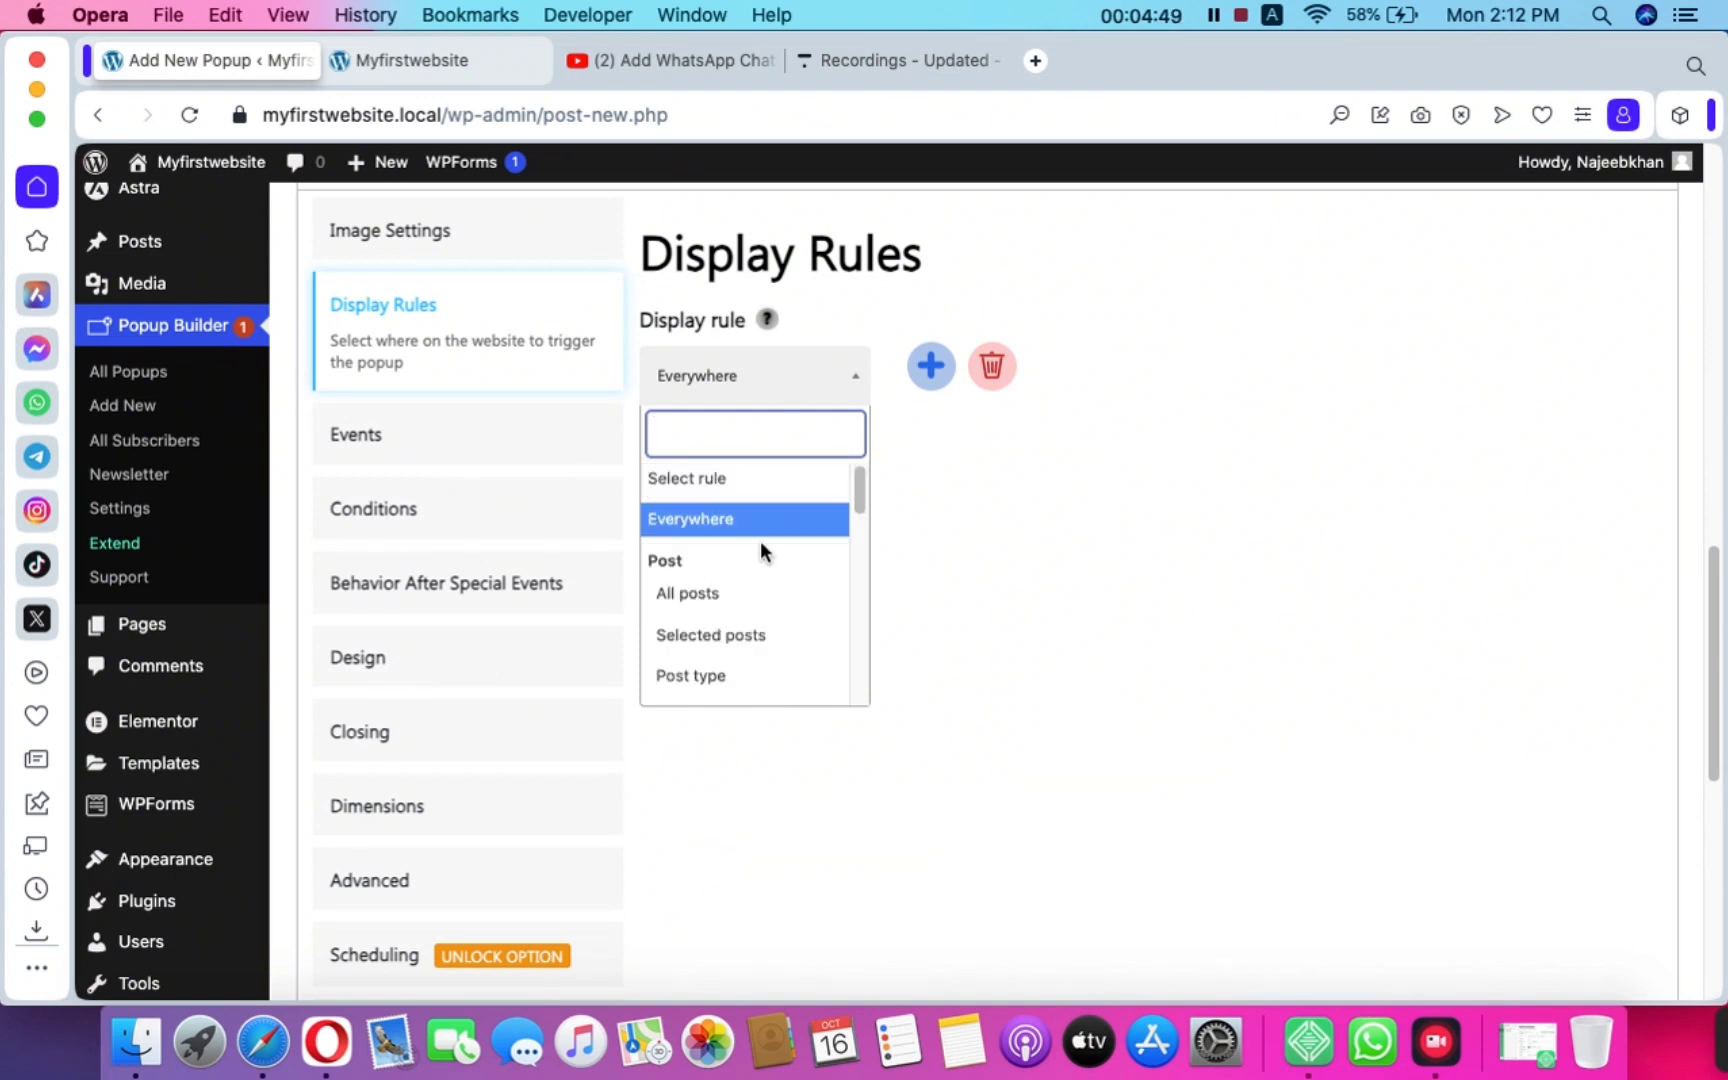
pyautogui.click(764, 541)
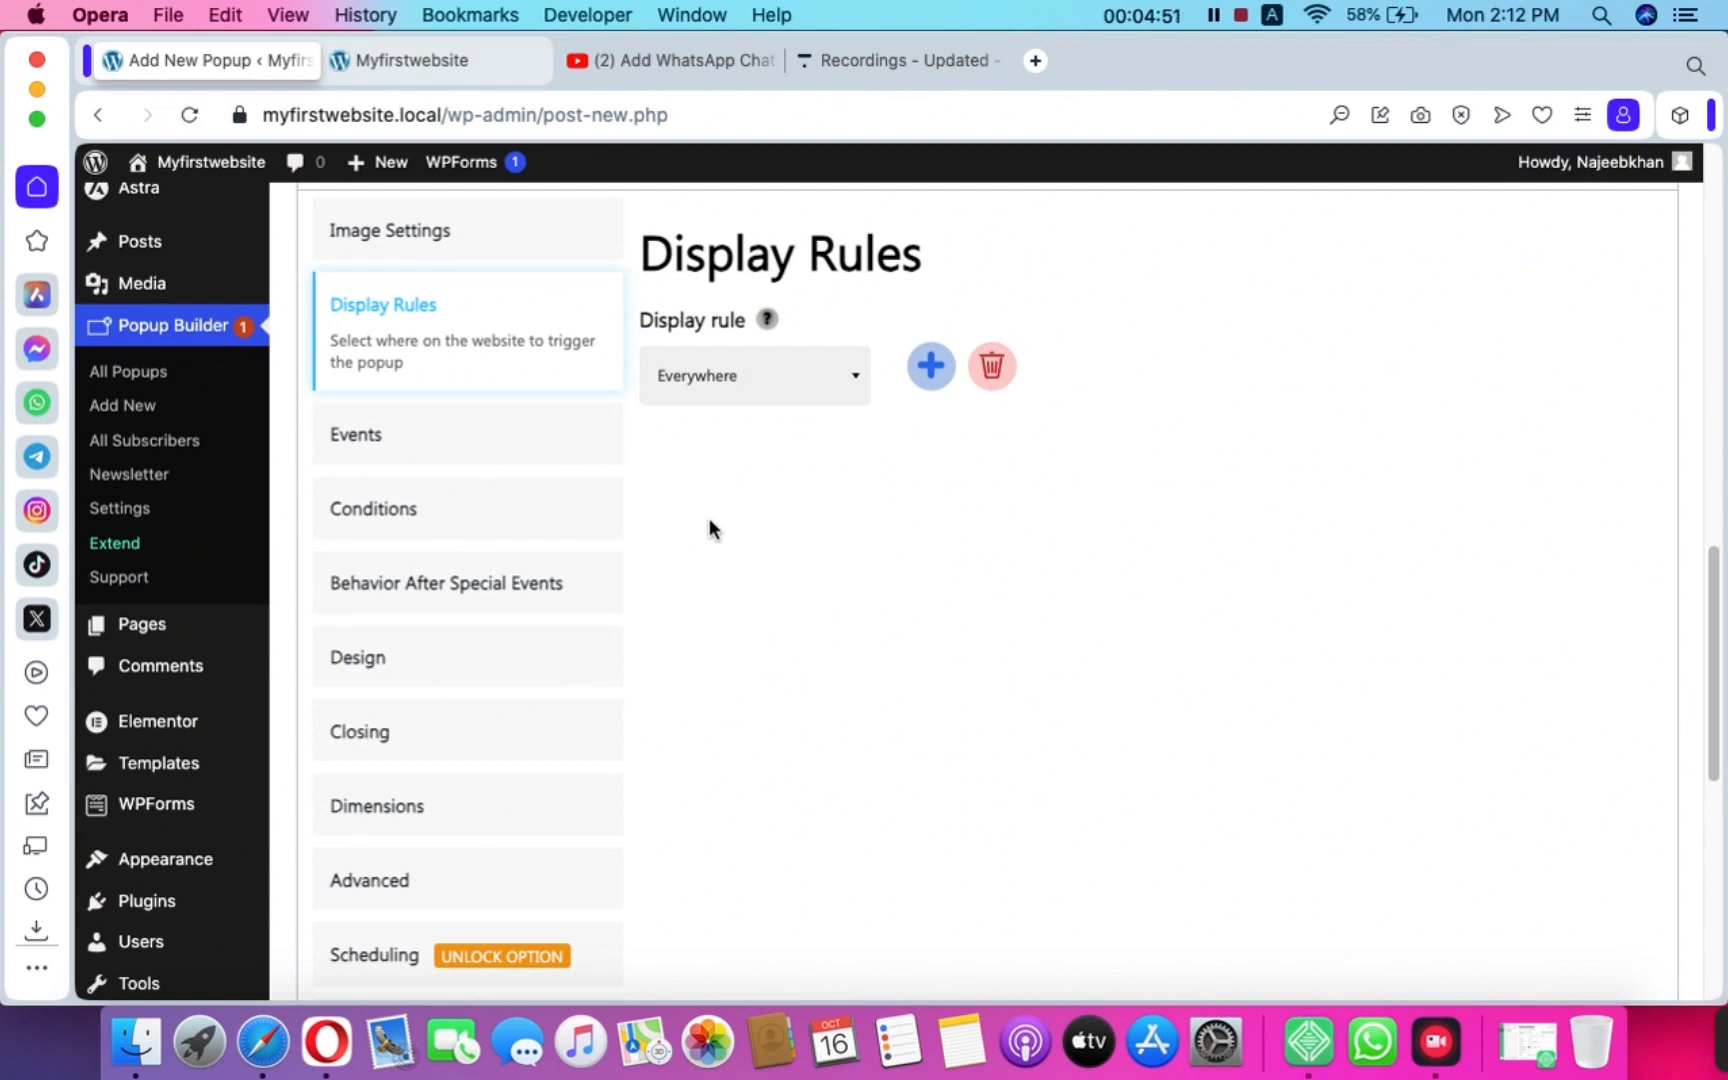
# Keep On load as the popup's trigger event and set its delay to 5
pyautogui.click(503, 455)
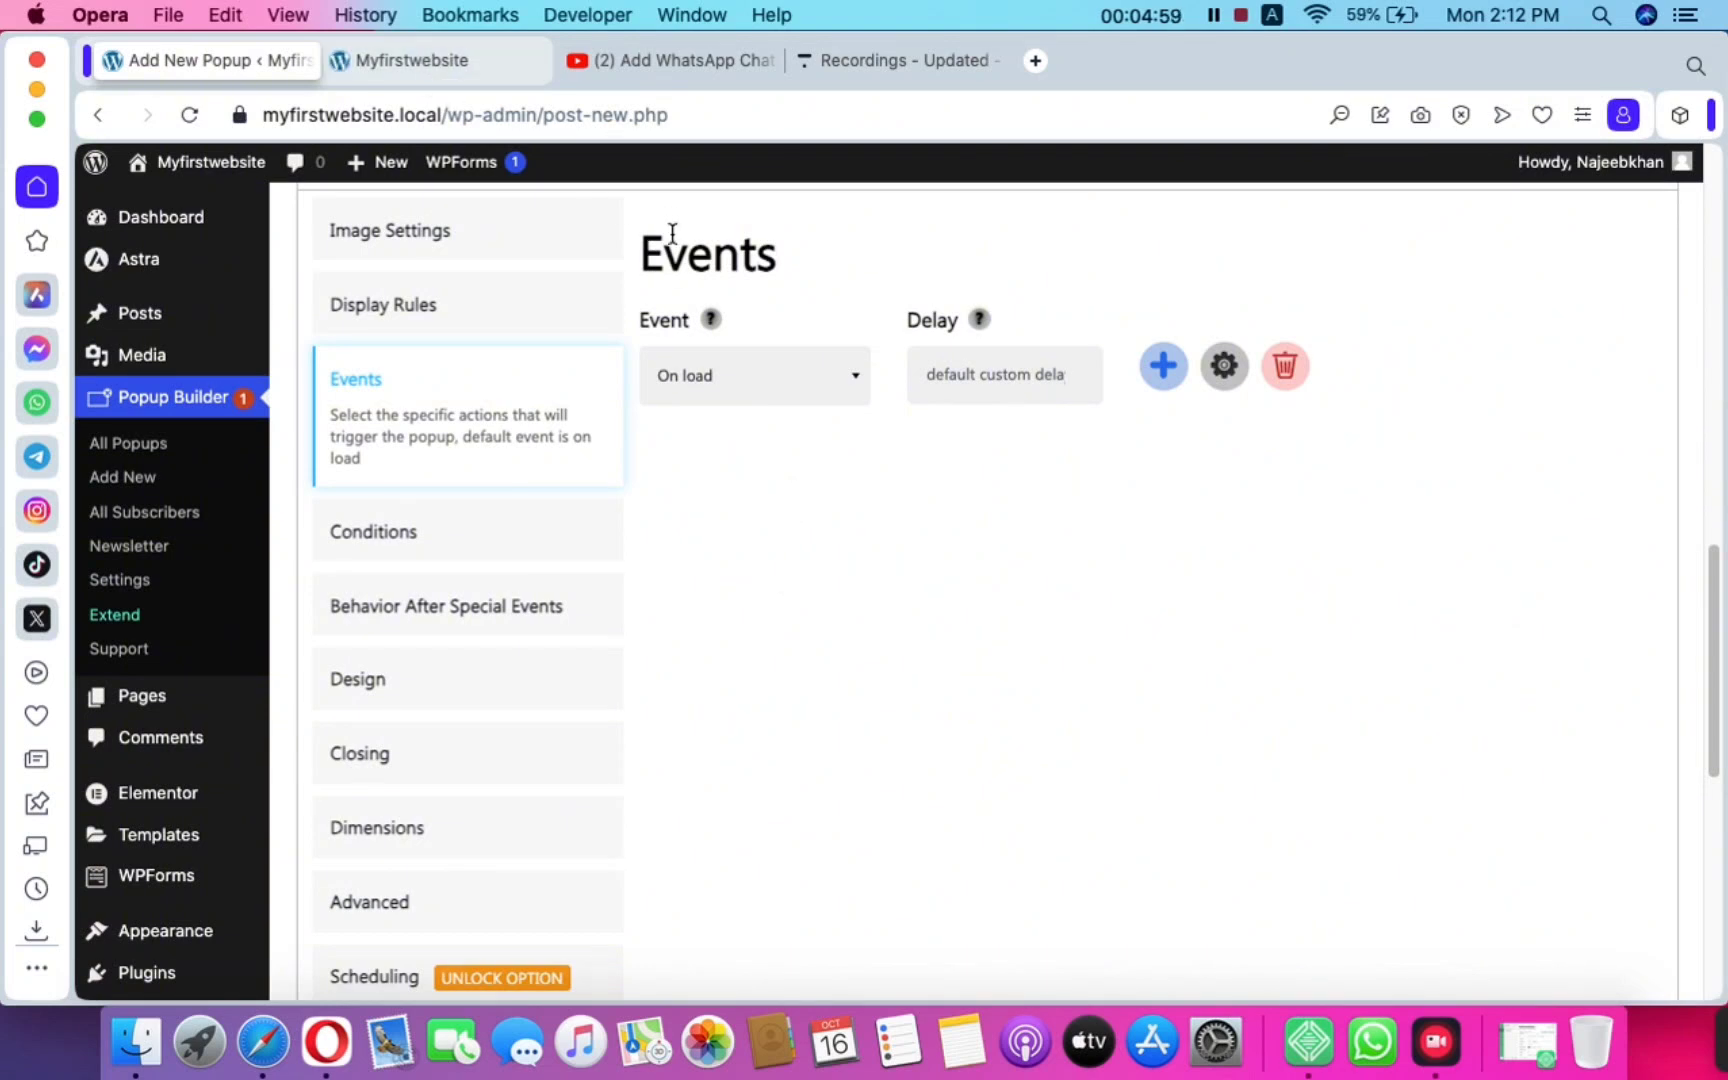
pyautogui.click(740, 395)
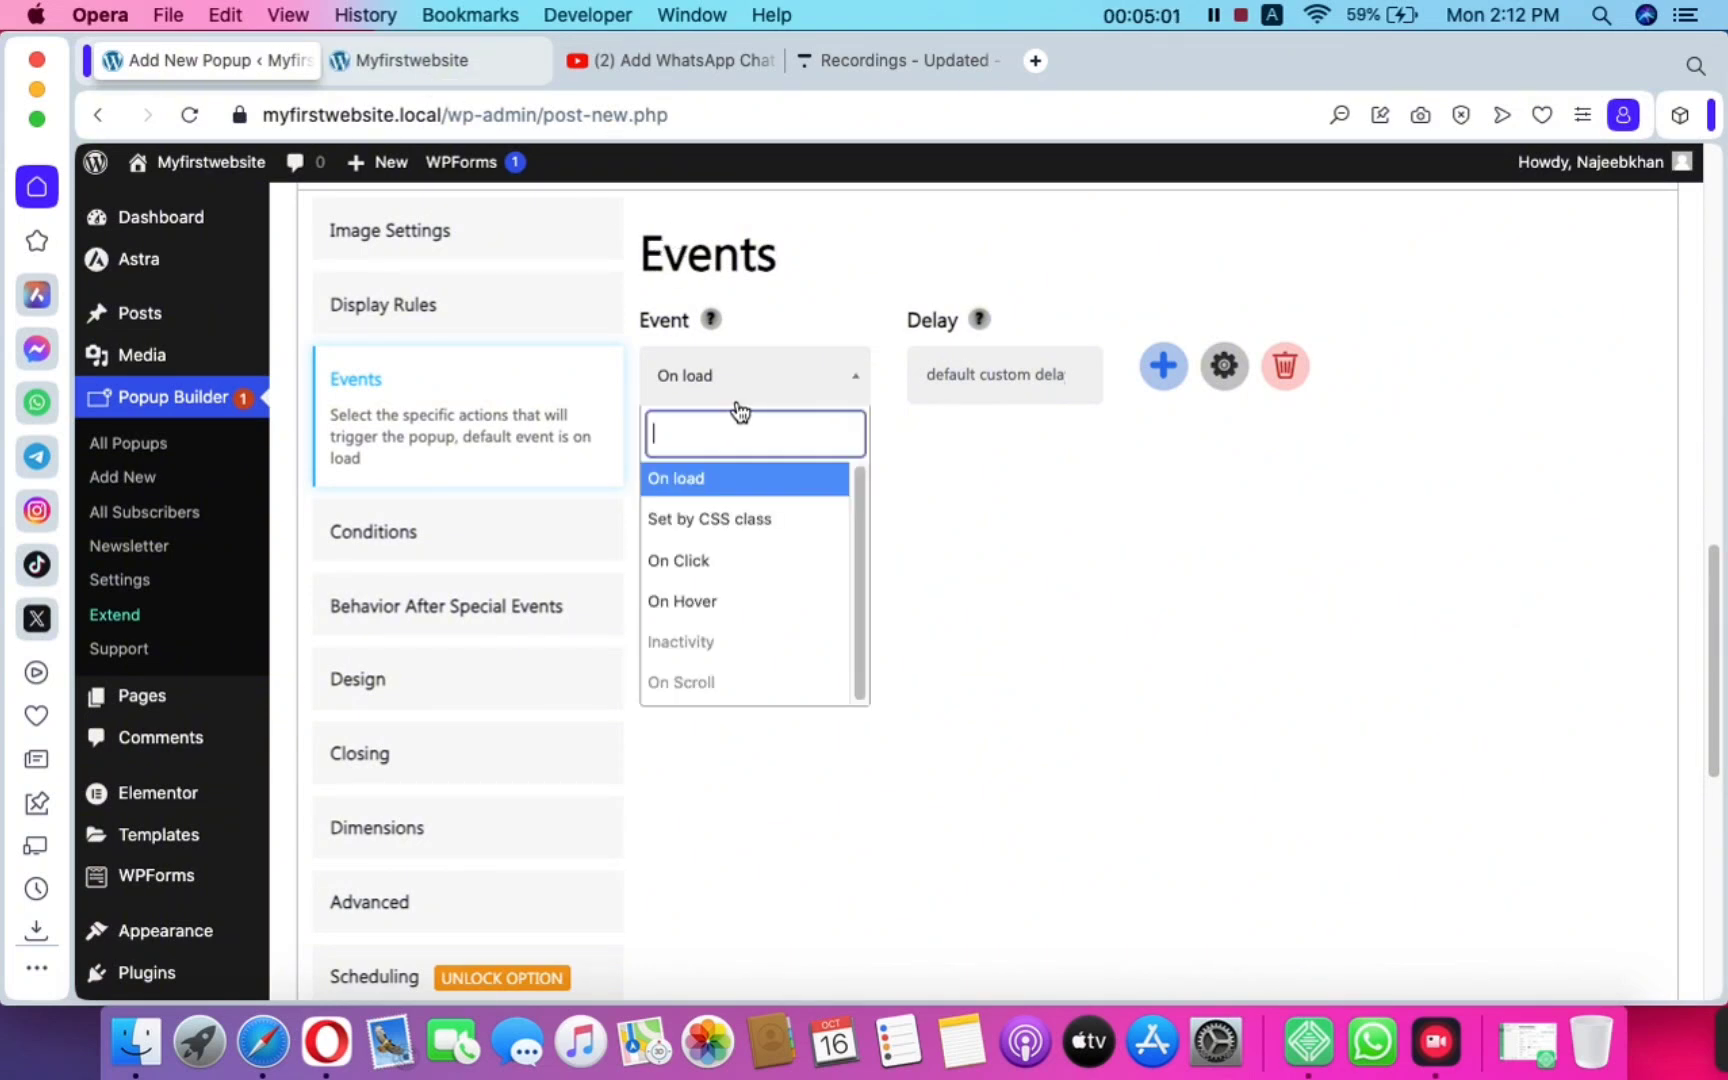
pyautogui.click(788, 380)
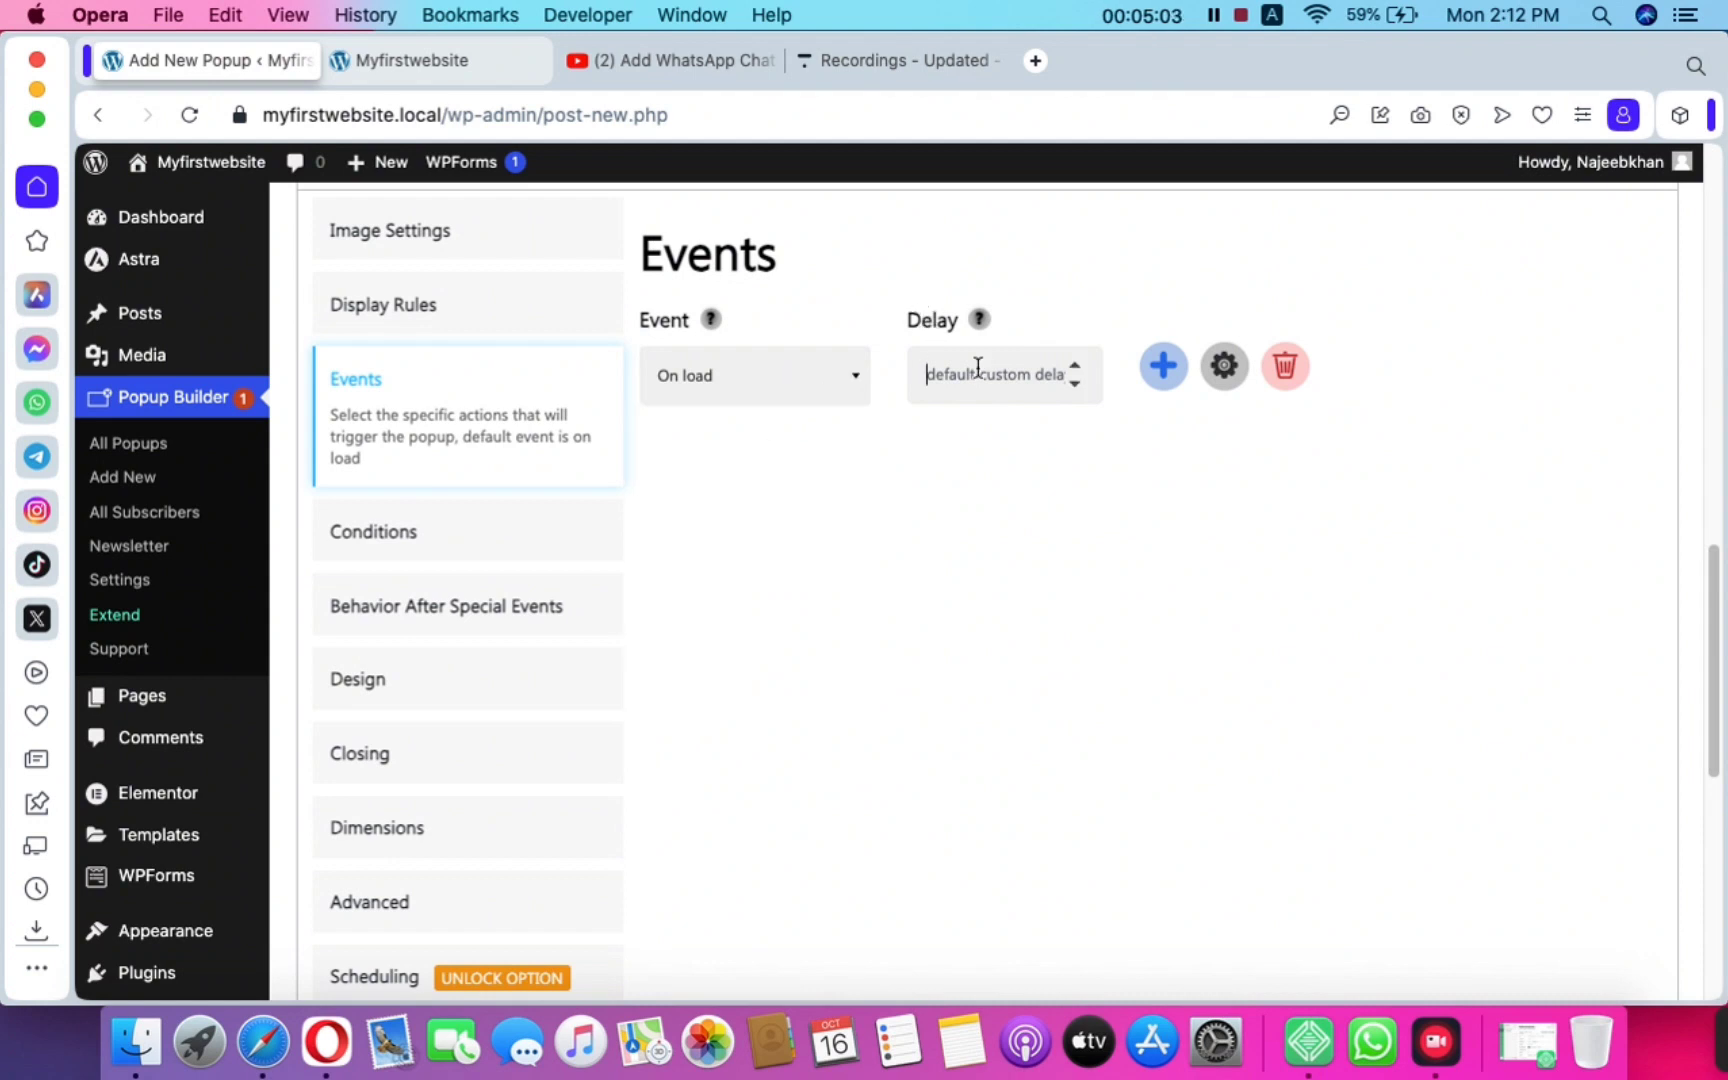
pyautogui.click(979, 361)
pyautogui.write('5')
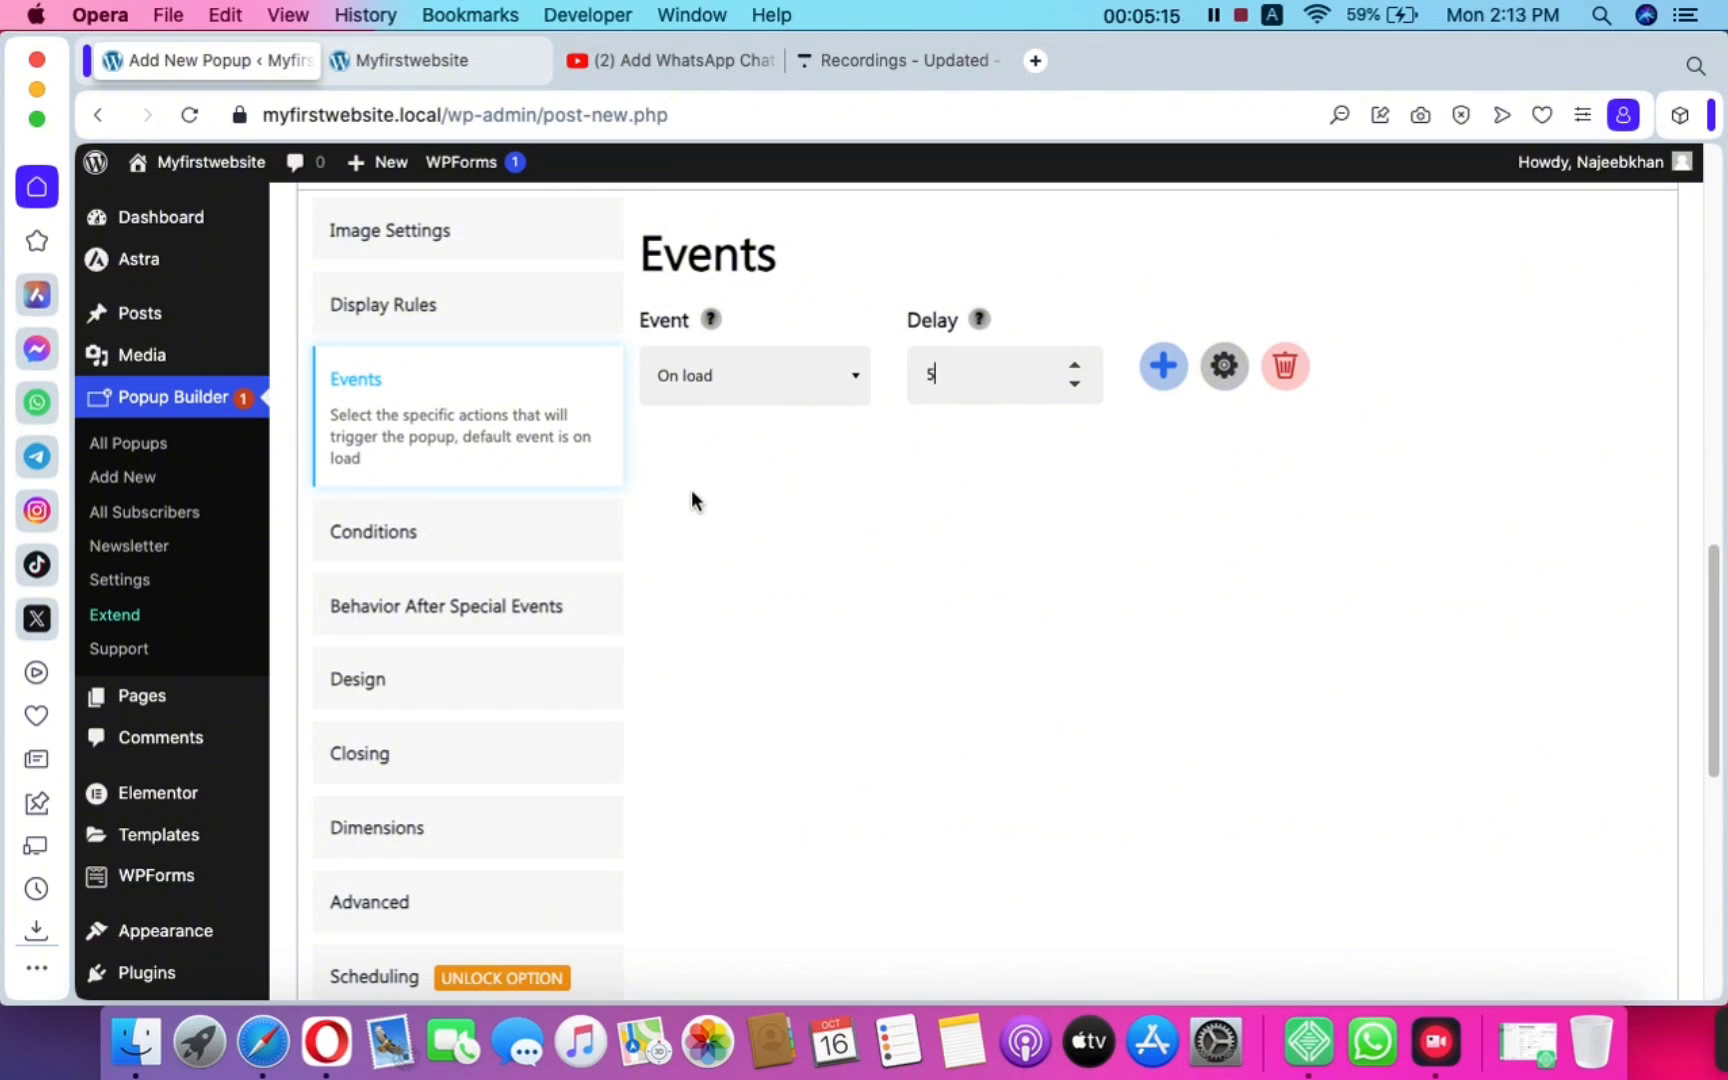
# Look over the remaining popup options and publish the popup "My First Popup"
pyautogui.scroll(10, 652, 498)
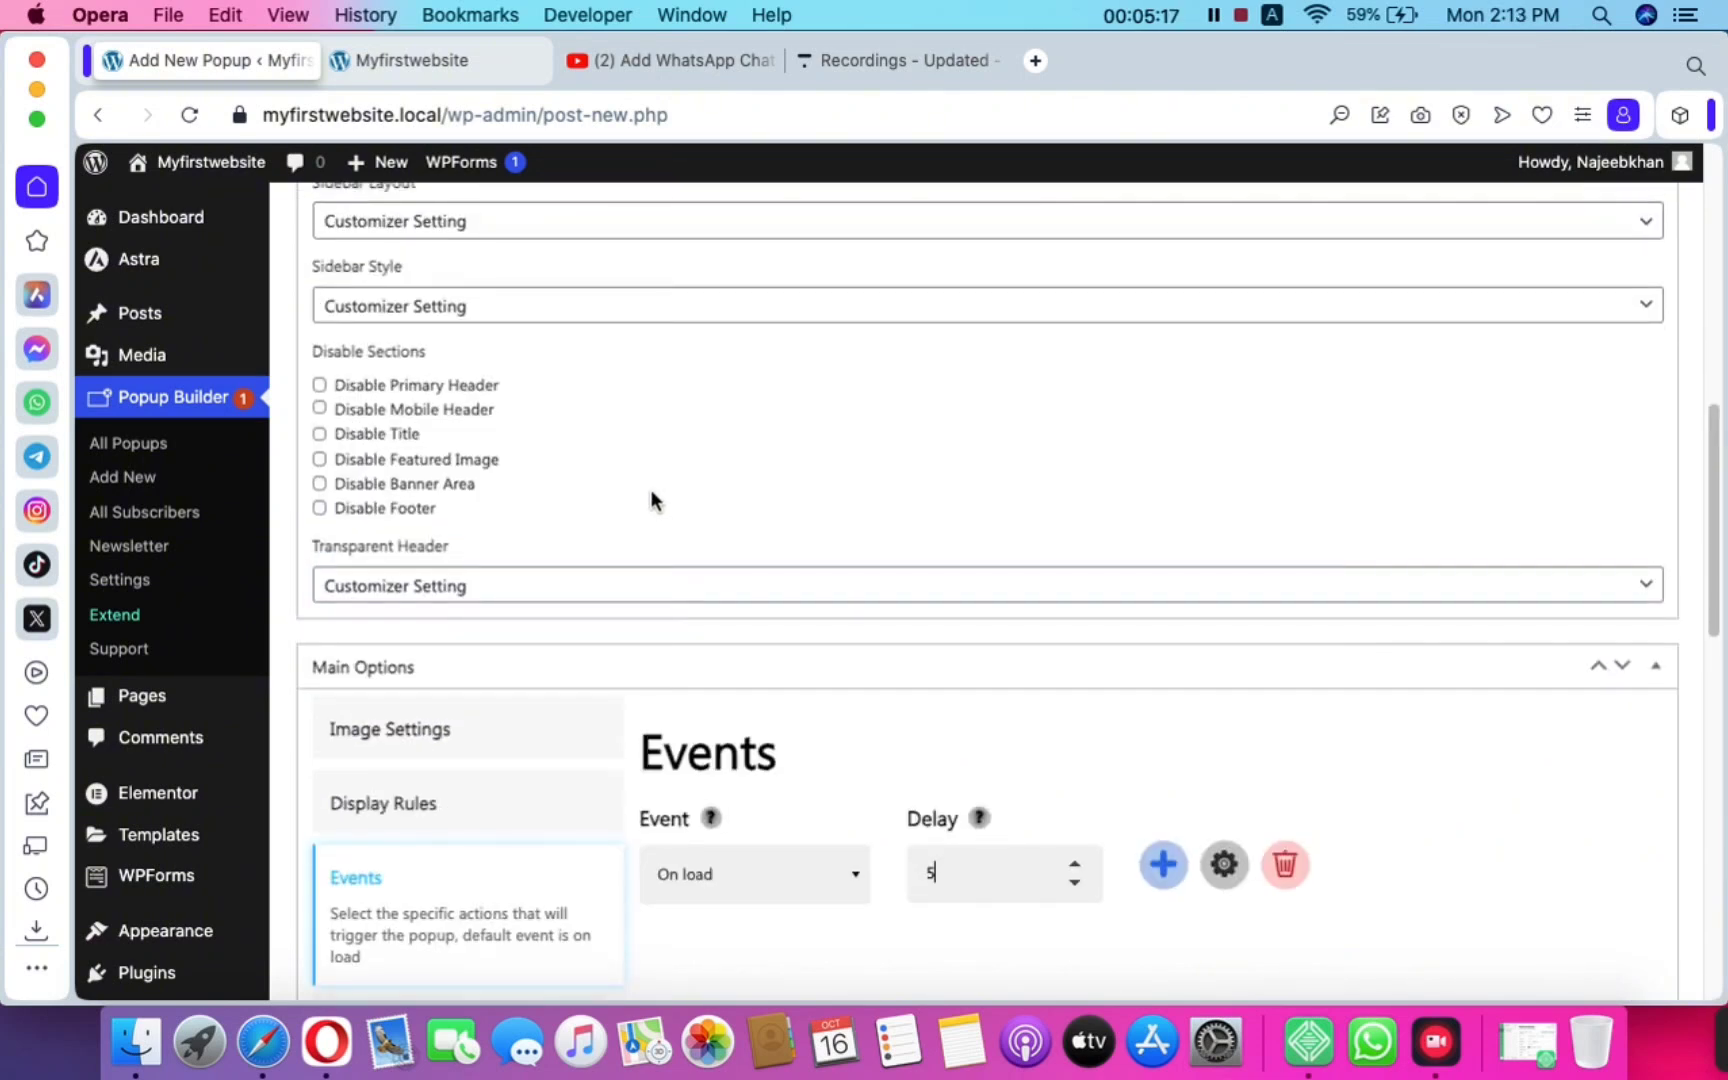
pyautogui.scroll(4, 668, 556)
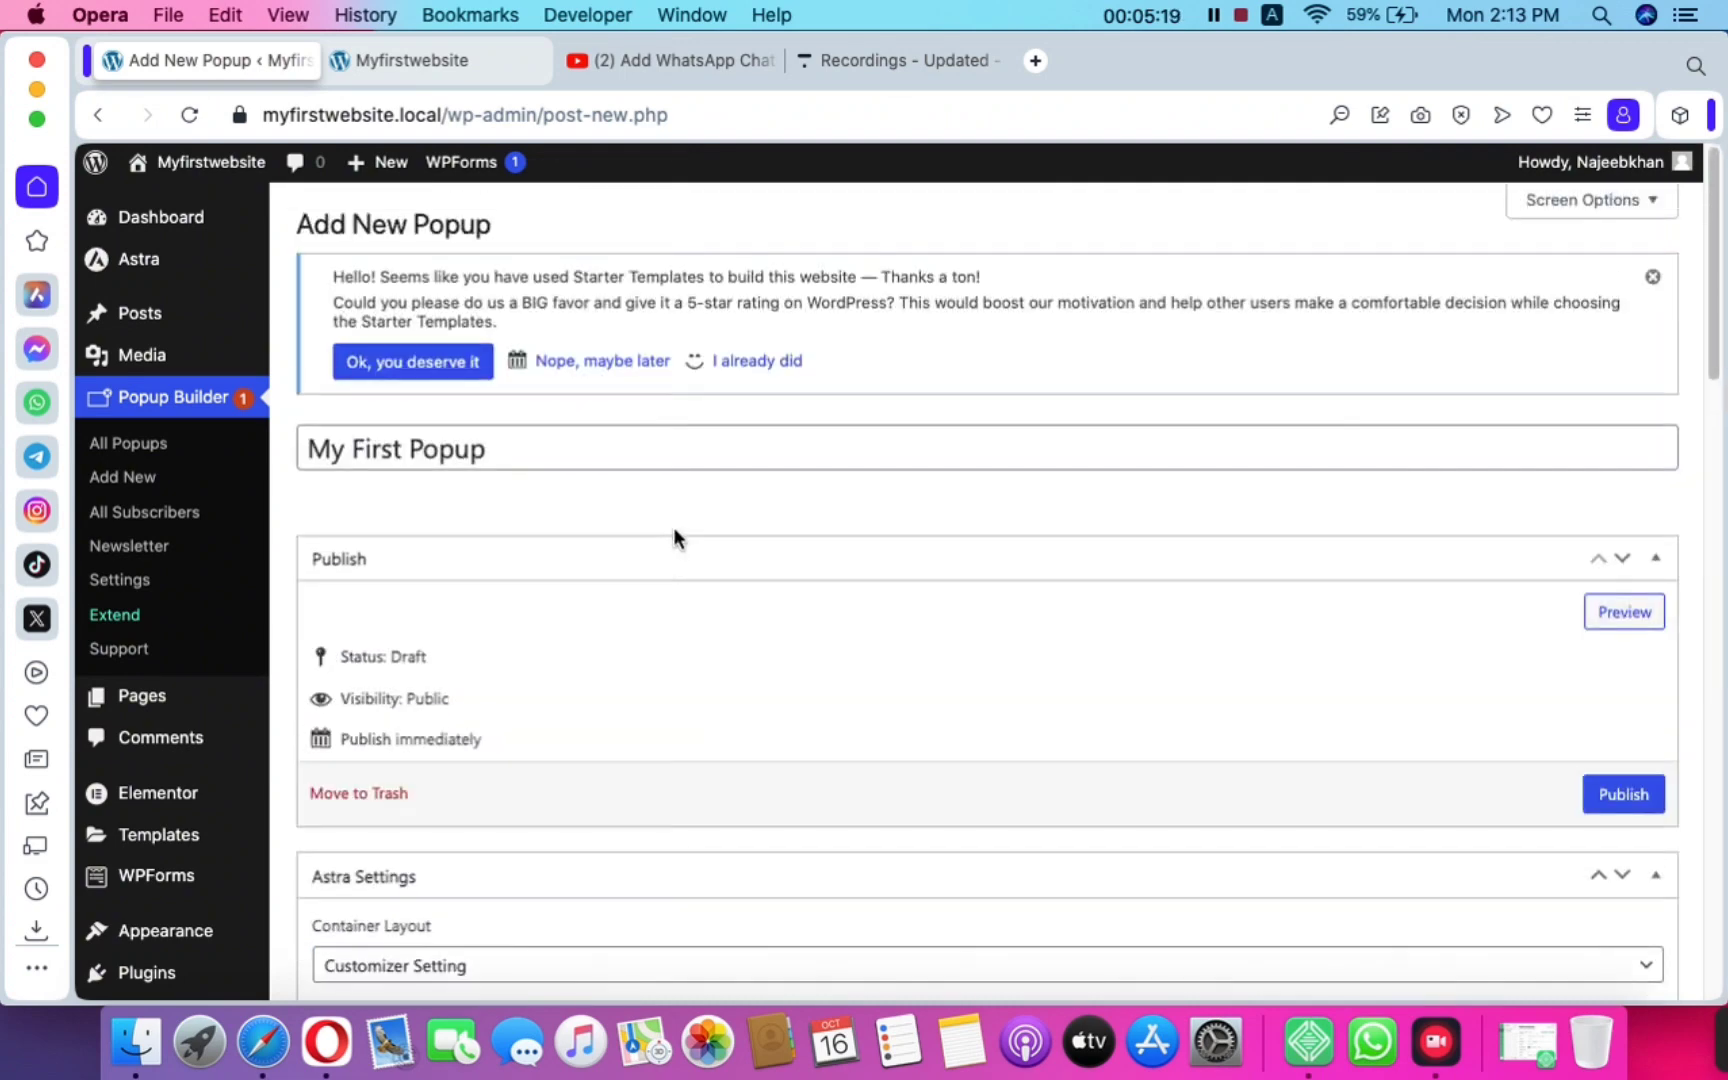
pyautogui.scroll(-8, 532, 458)
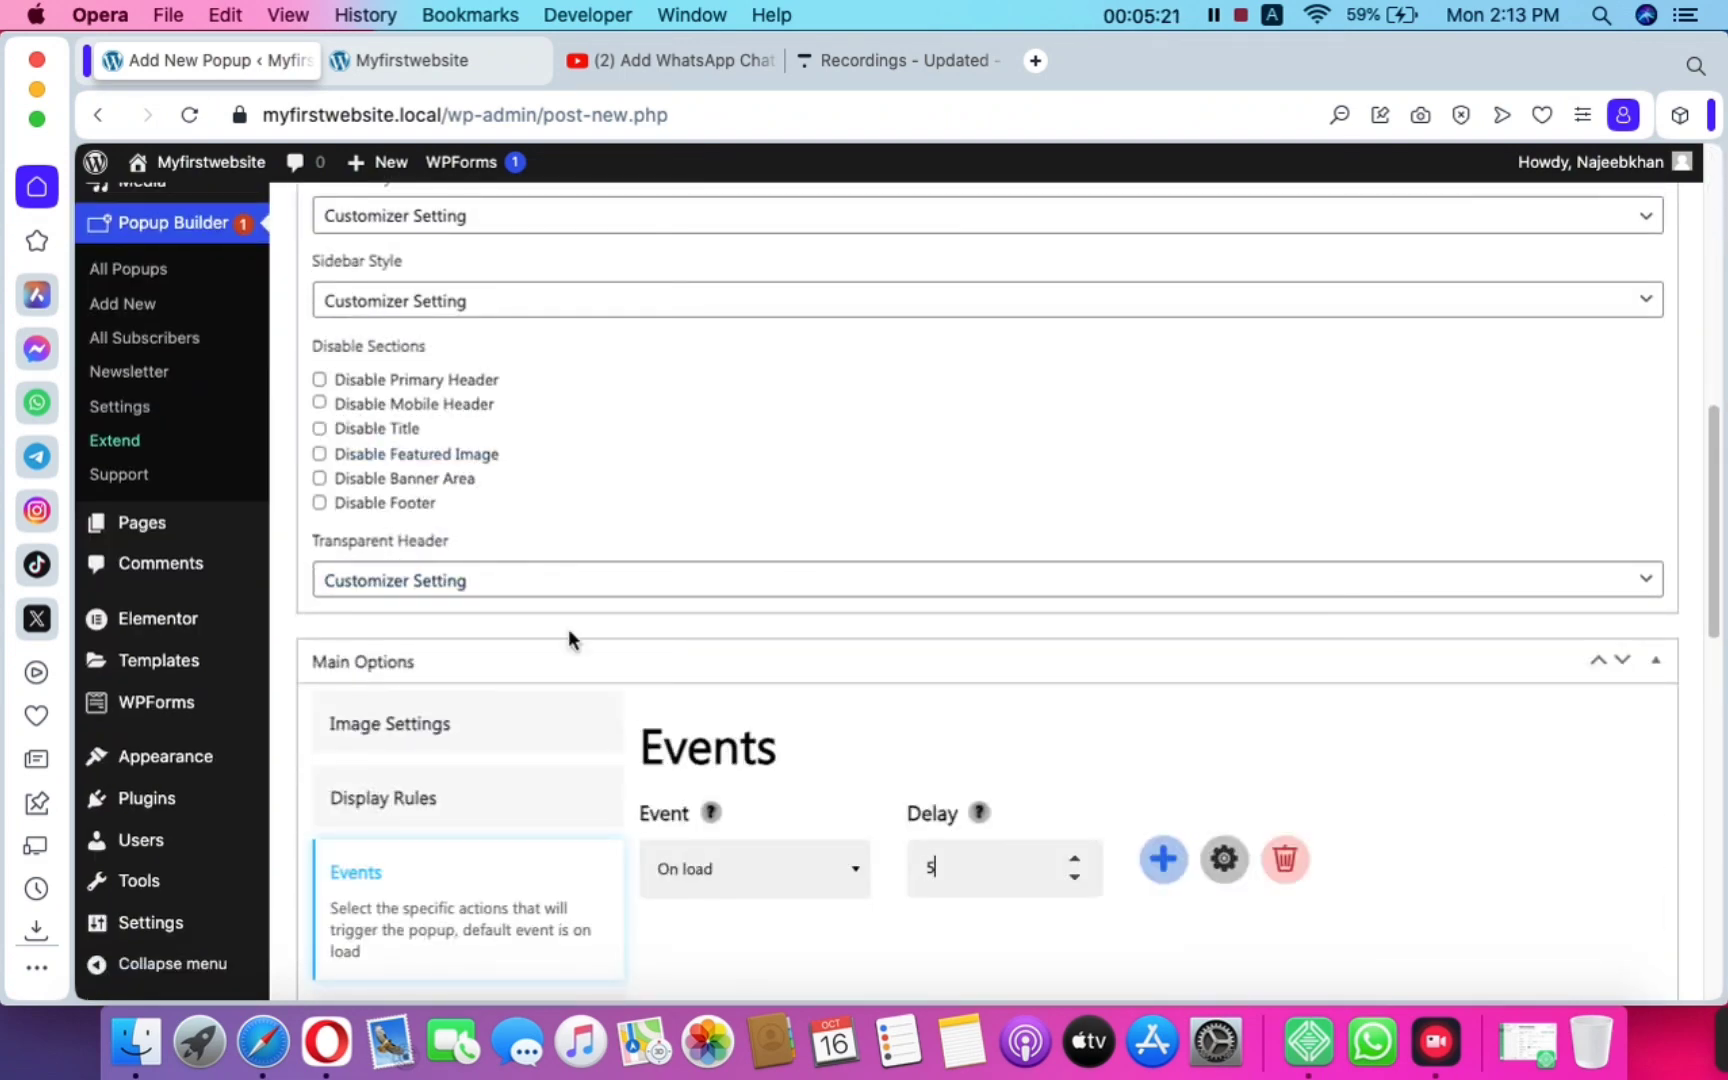
pyautogui.scroll(-5, 600, 740)
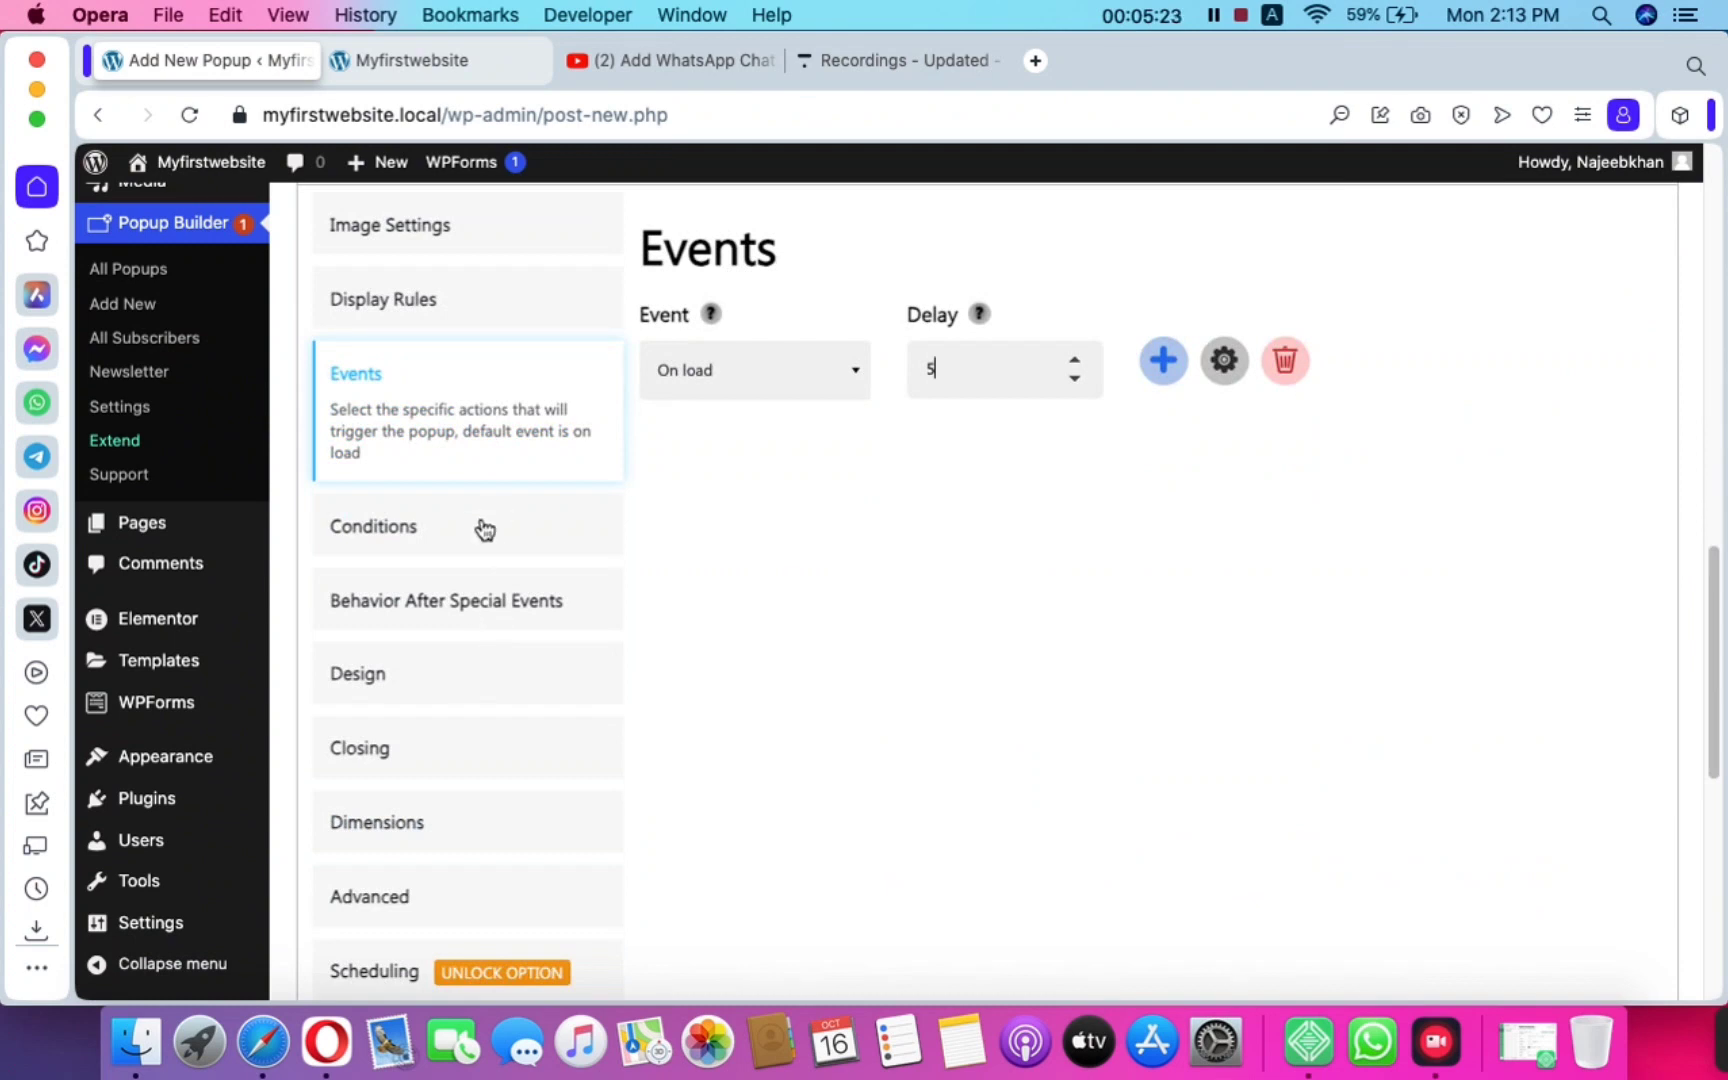
pyautogui.scroll(-2, 470, 600)
pyautogui.scroll(-1, 450, 710)
pyautogui.scroll(15, 413, 694)
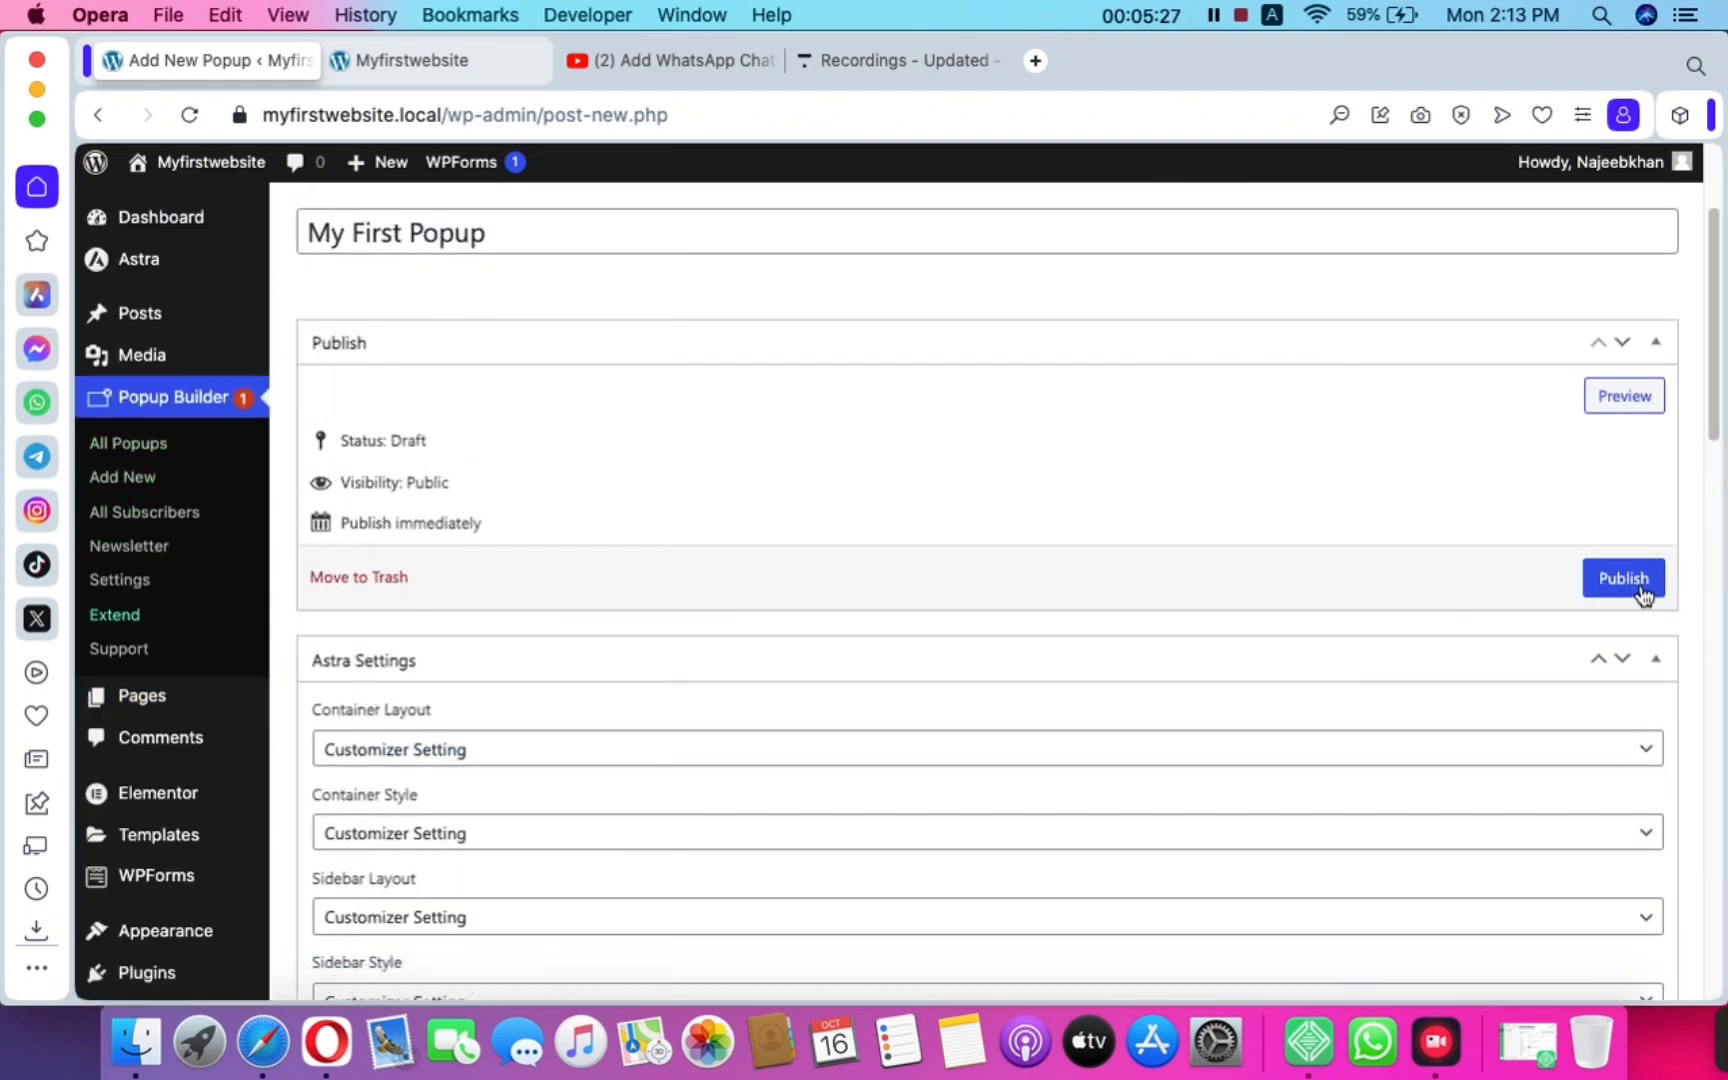
pyautogui.click(1640, 596)
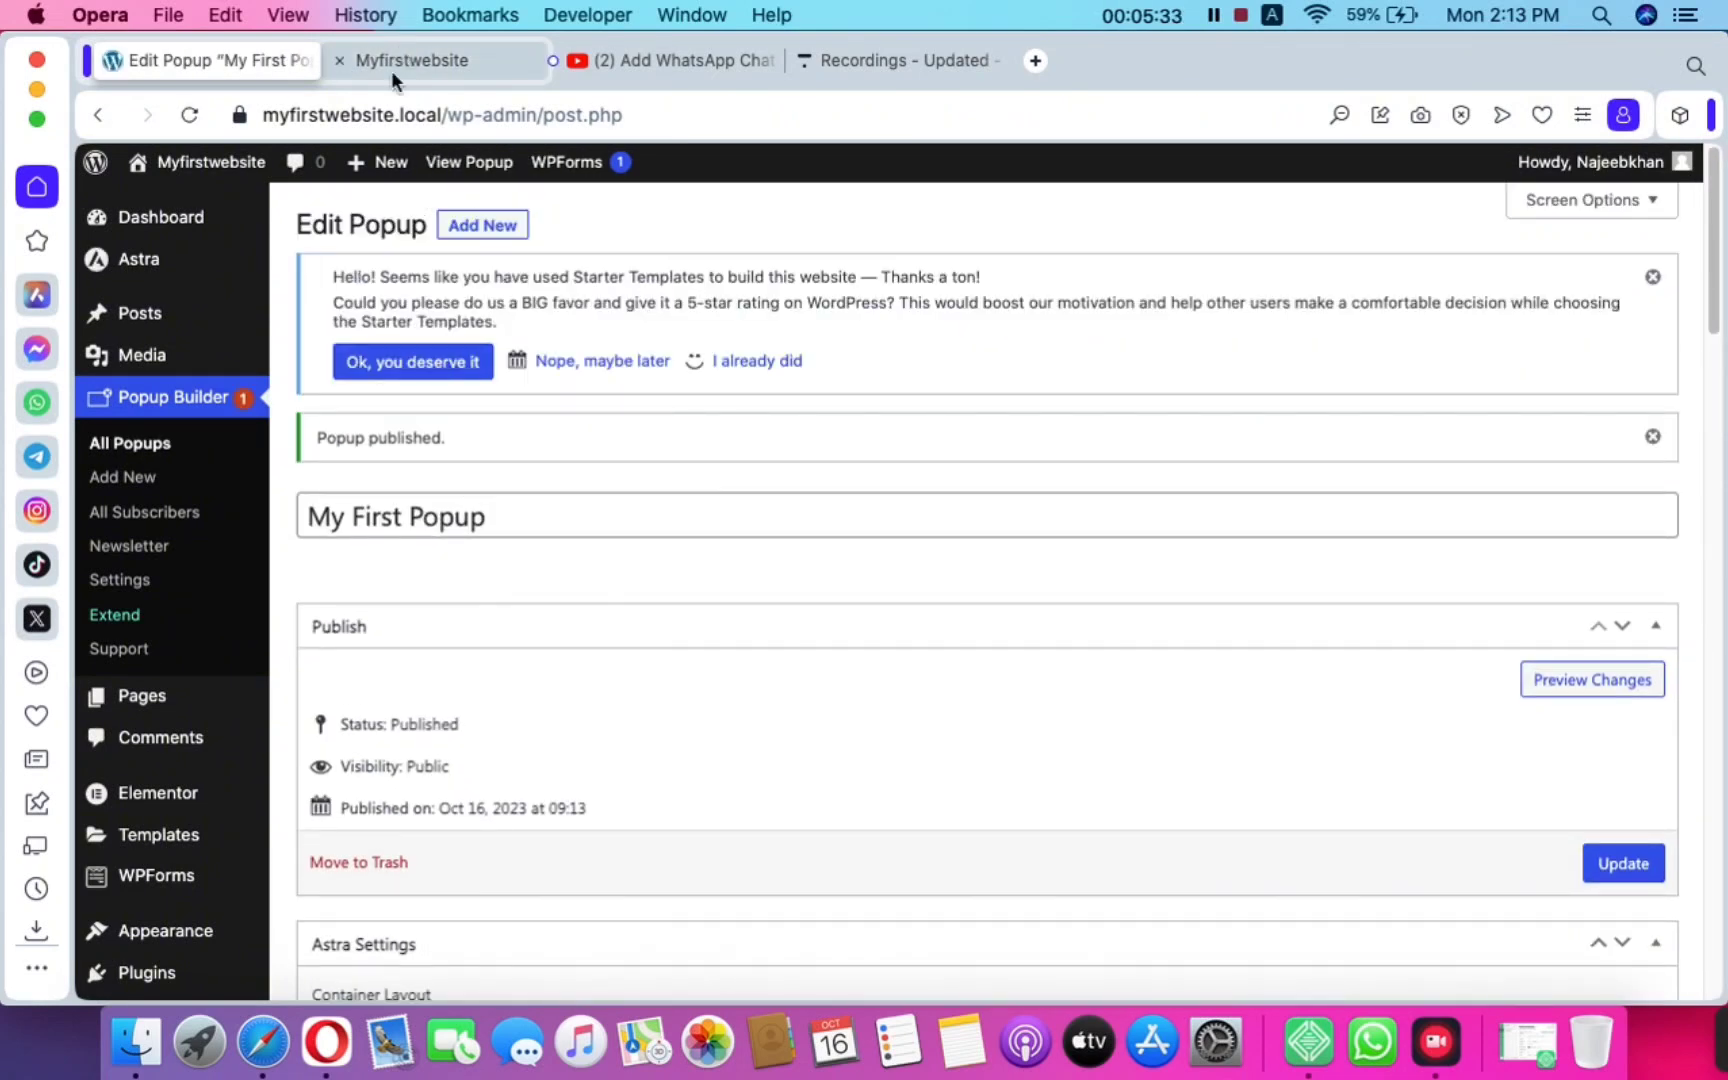
# Reload the live Myfirstwebsite homepage from its top to check for the published popup
pyautogui.click(392, 70)
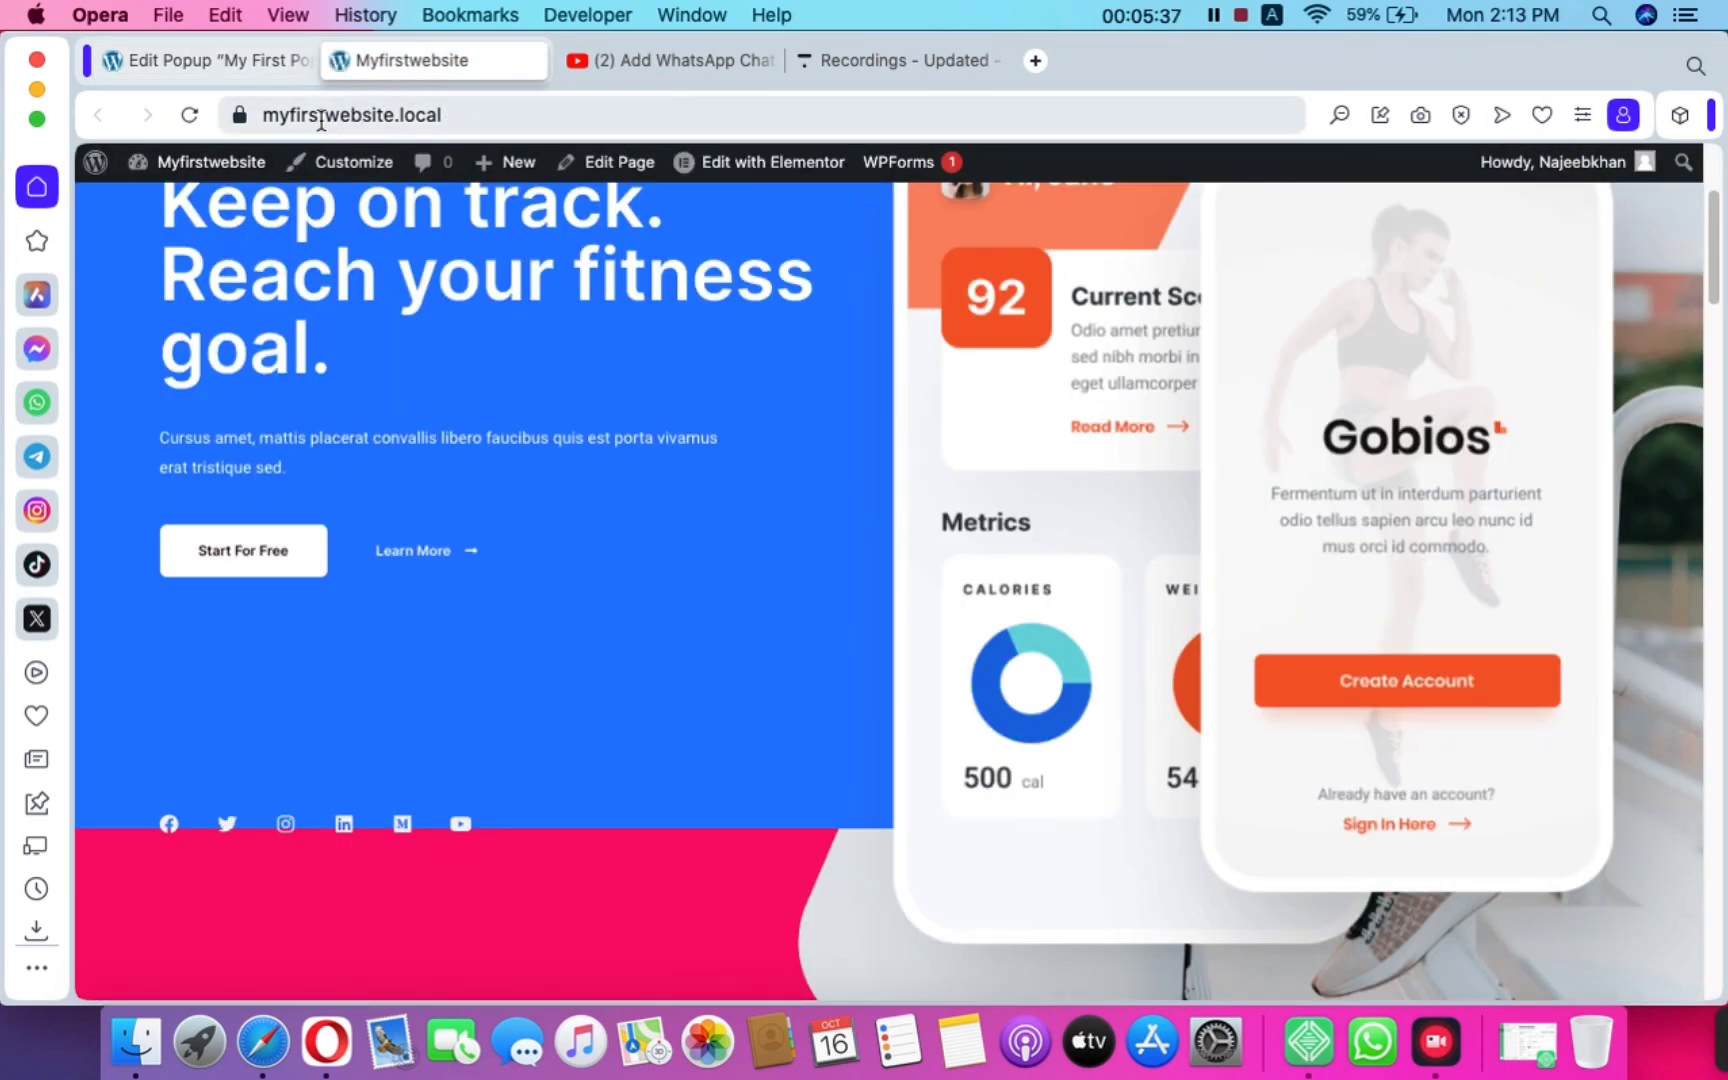
pyautogui.scroll(5, 531, 373)
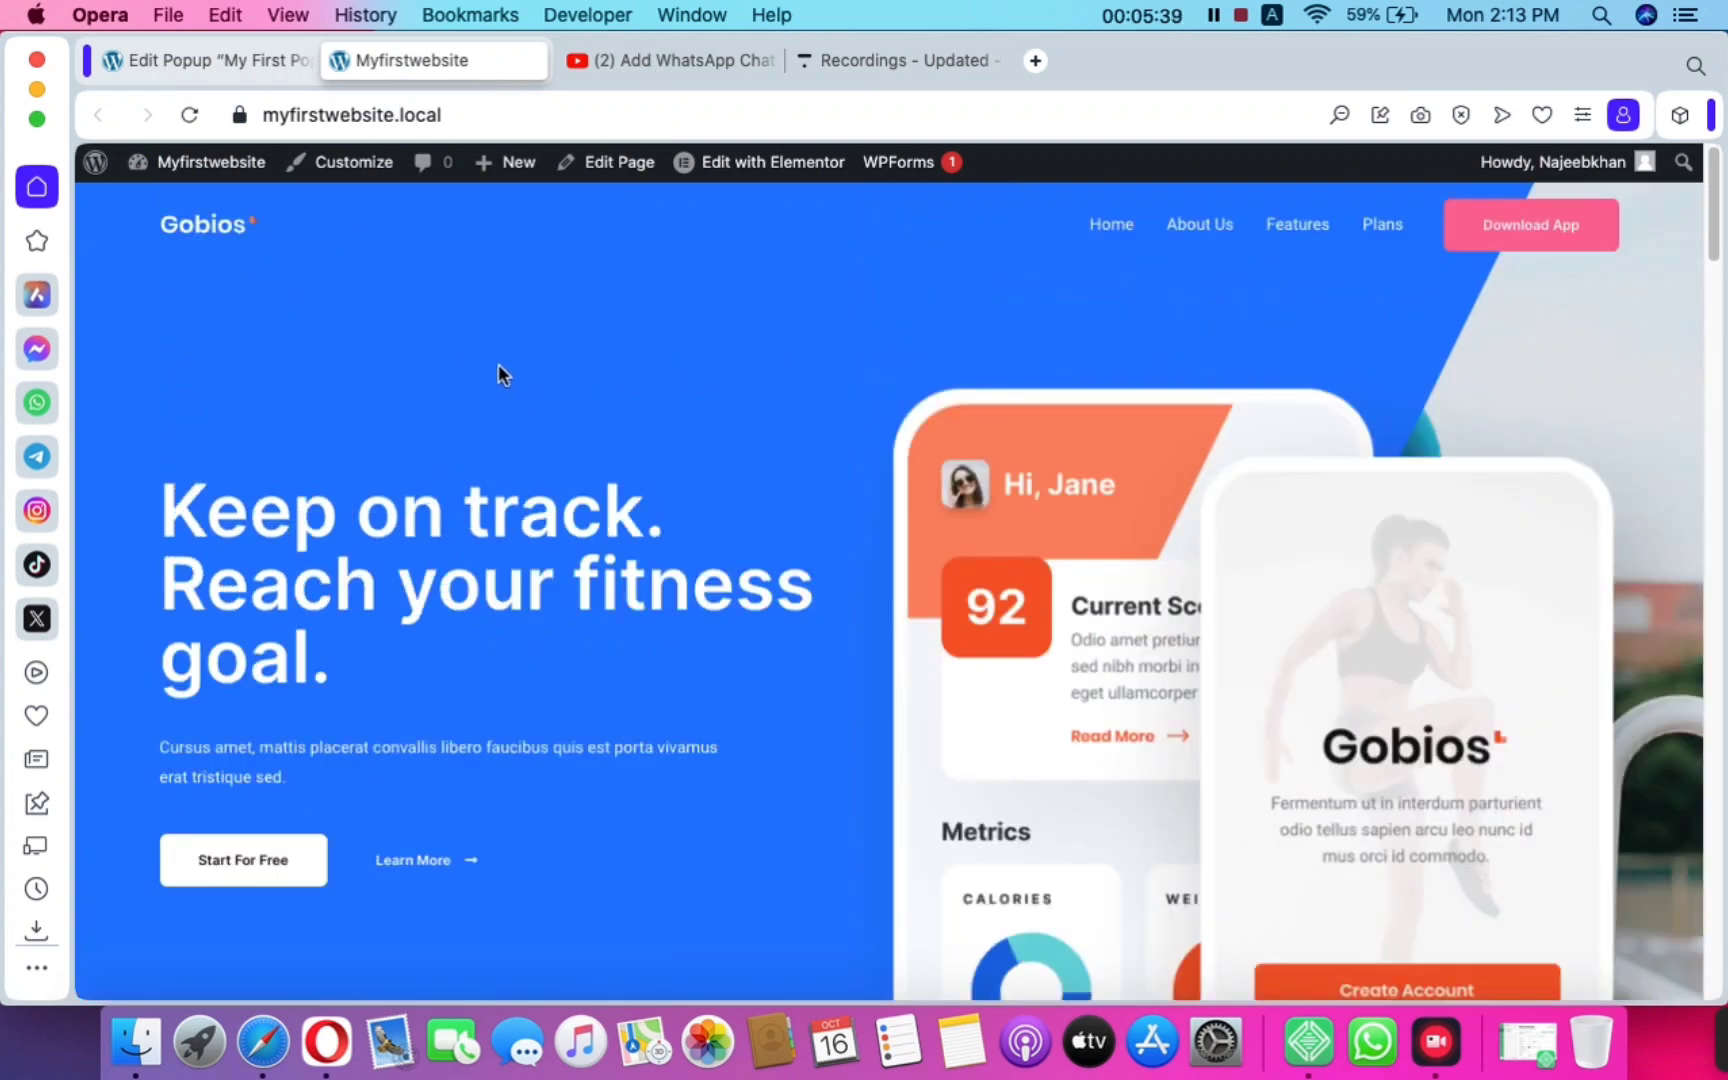
pyautogui.click(188, 117)
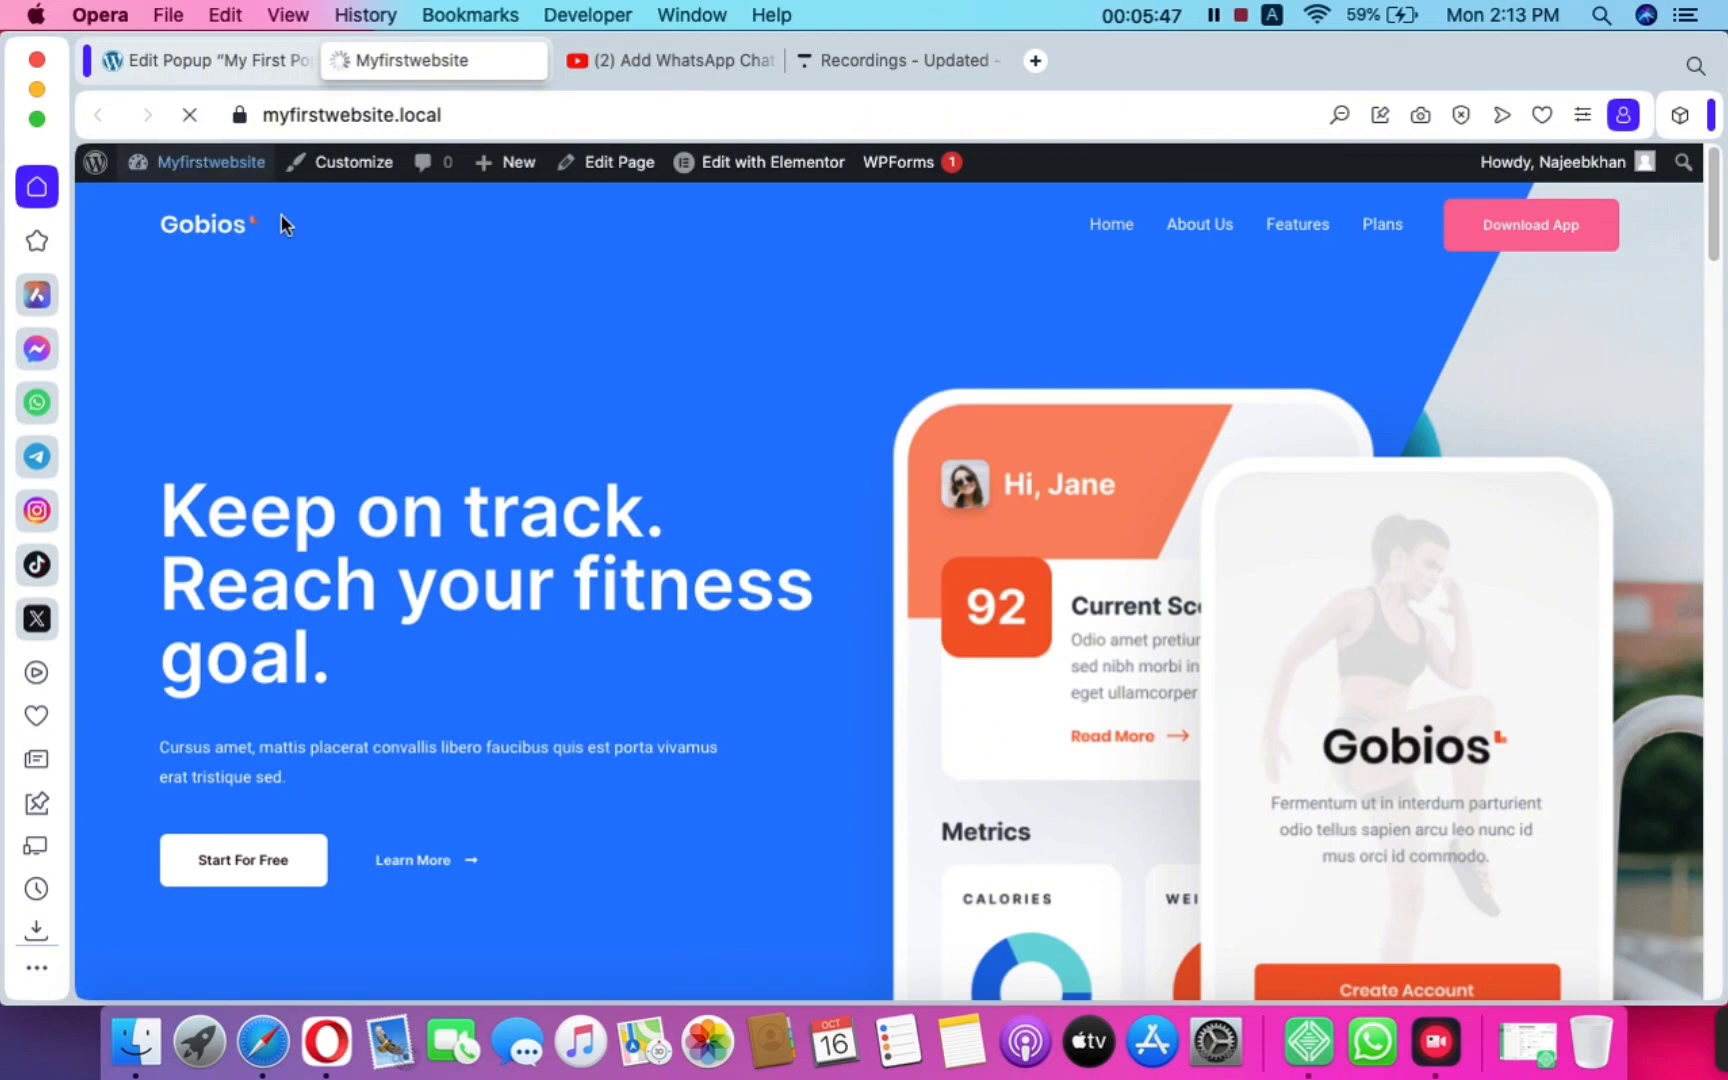